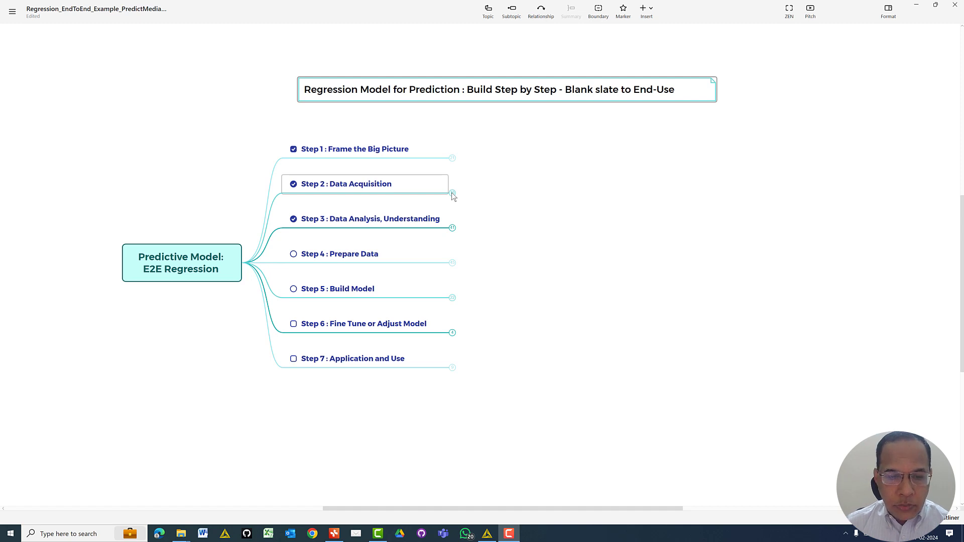
# Expand the Step 3 : Data Analysis, Understanding branch to review its subtopics and collapse it again.
pyautogui.click(453, 228)
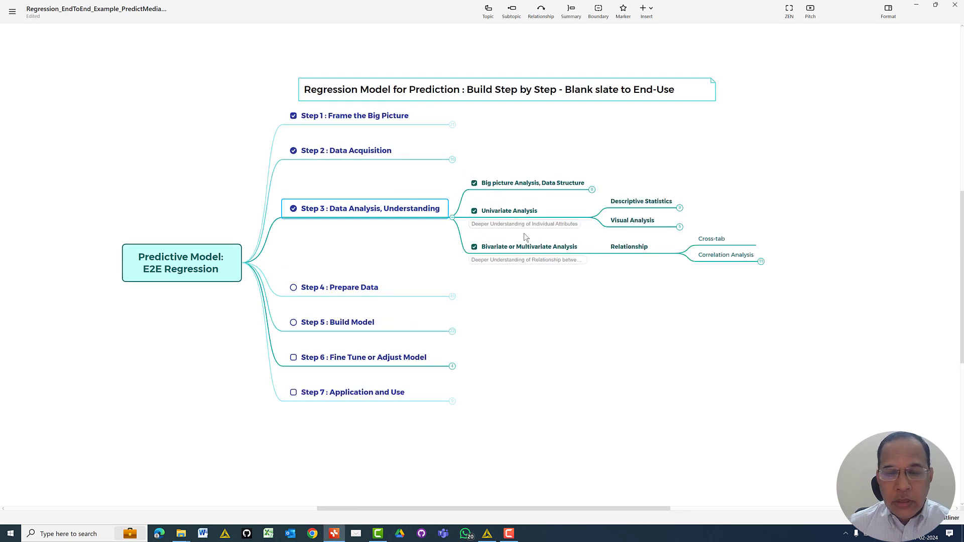
pyautogui.click(452, 218)
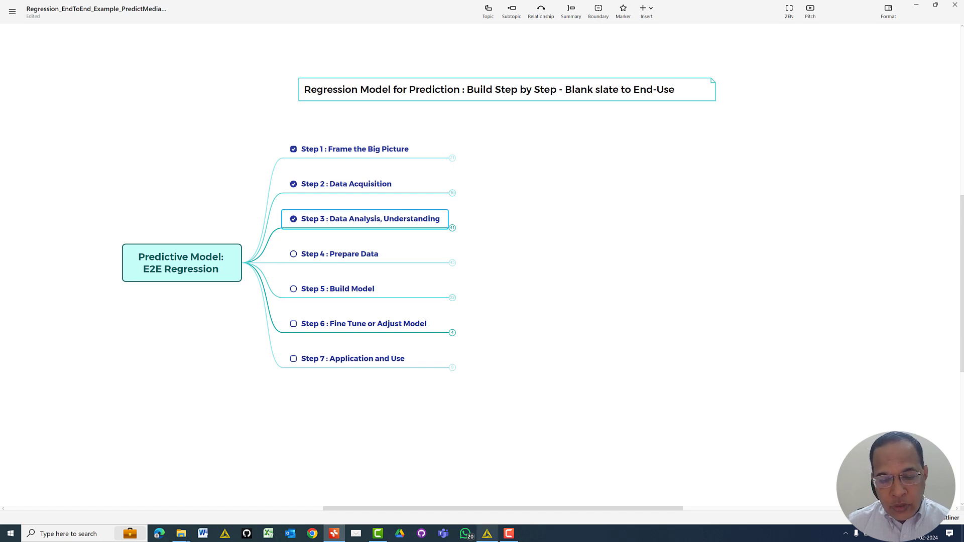
# Switch to KNIME Analytics Platform and show the processed data output of the Step 4 Preparation node.
pyautogui.moveTo(492, 537)
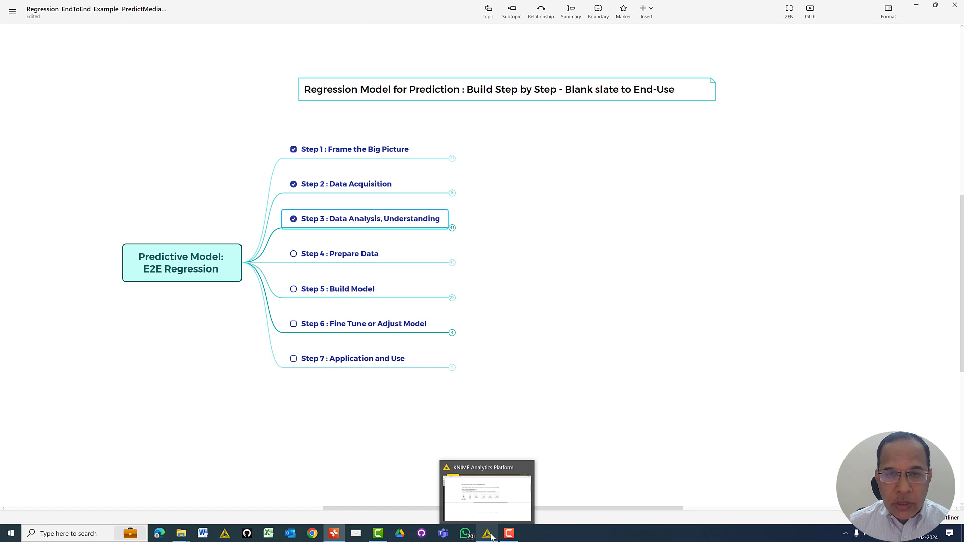
pyautogui.click(488, 534)
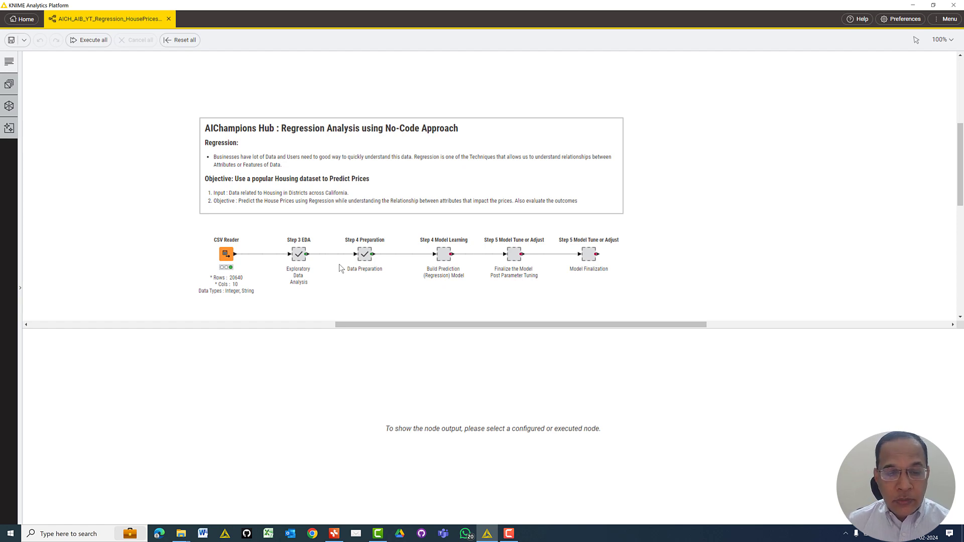
pyautogui.moveTo(360, 258)
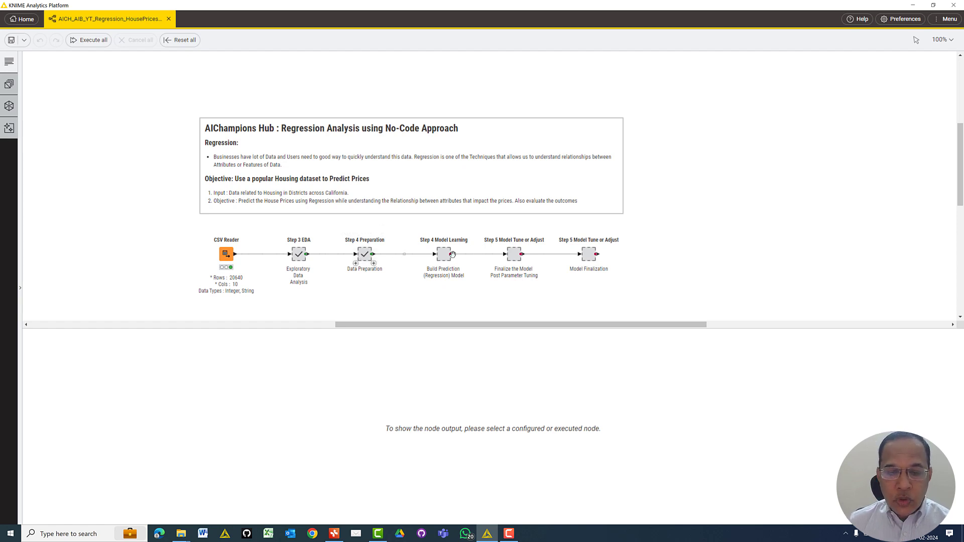
pyautogui.moveTo(440, 251)
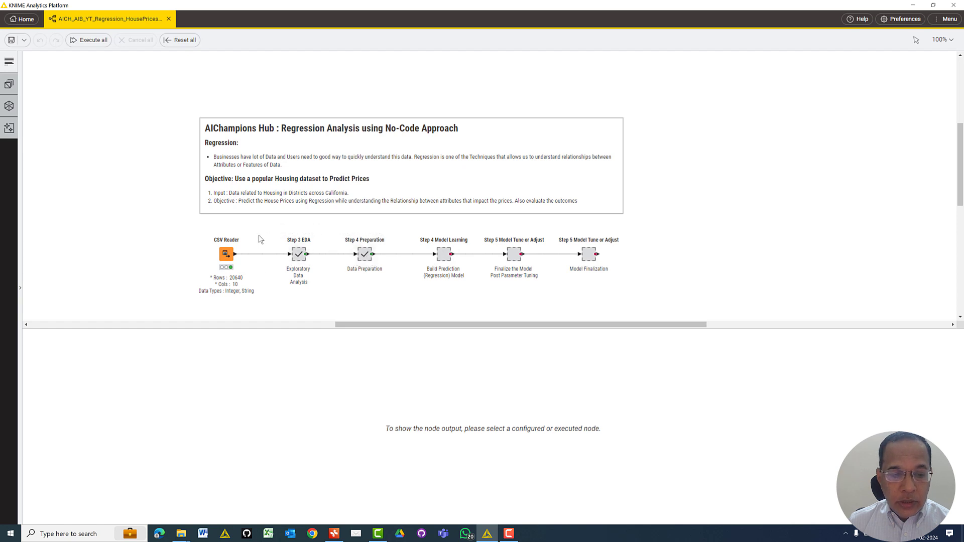
pyautogui.moveTo(296, 243)
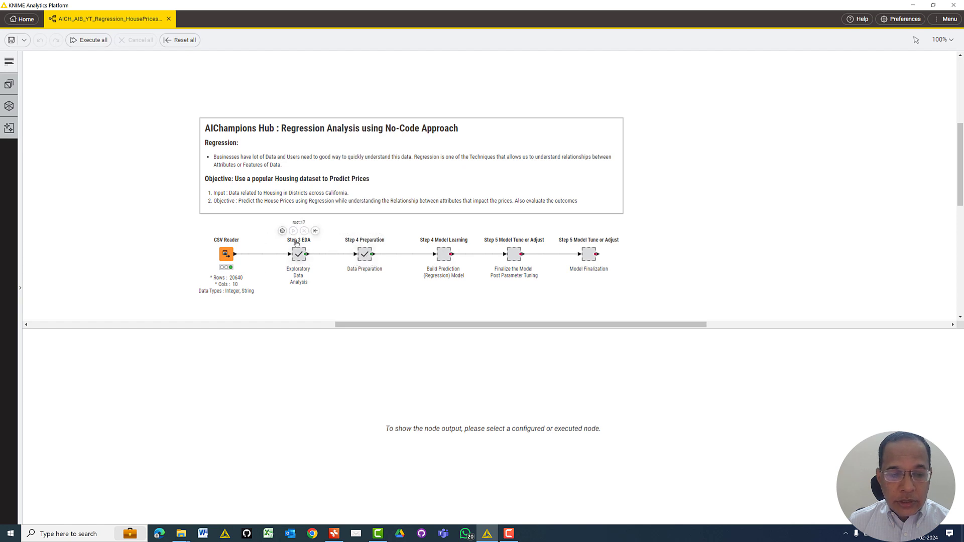
pyautogui.click(363, 256)
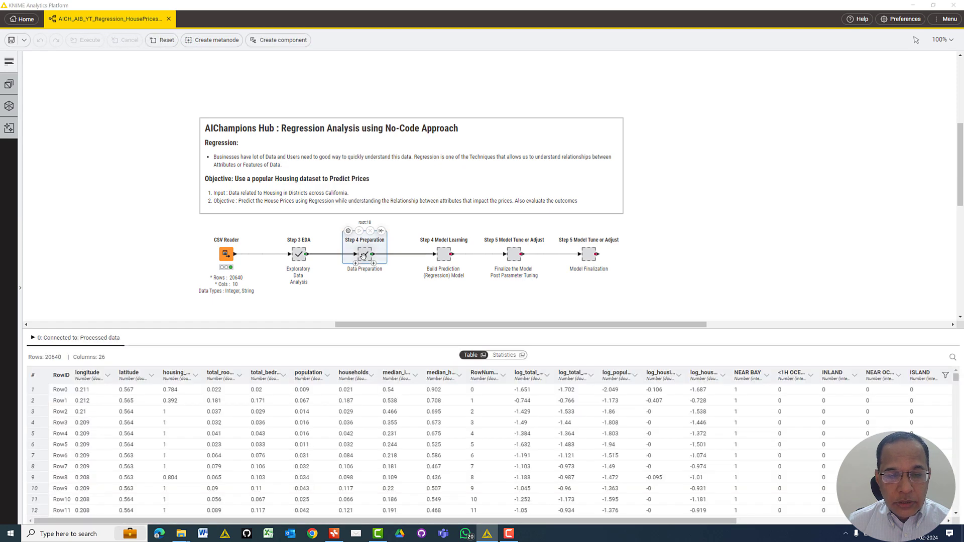
# Switch back to the mind map and review the Step 4 : Prepare Data branch, collapsing it when finished.
pyautogui.hotkey('alt', 'Tab')
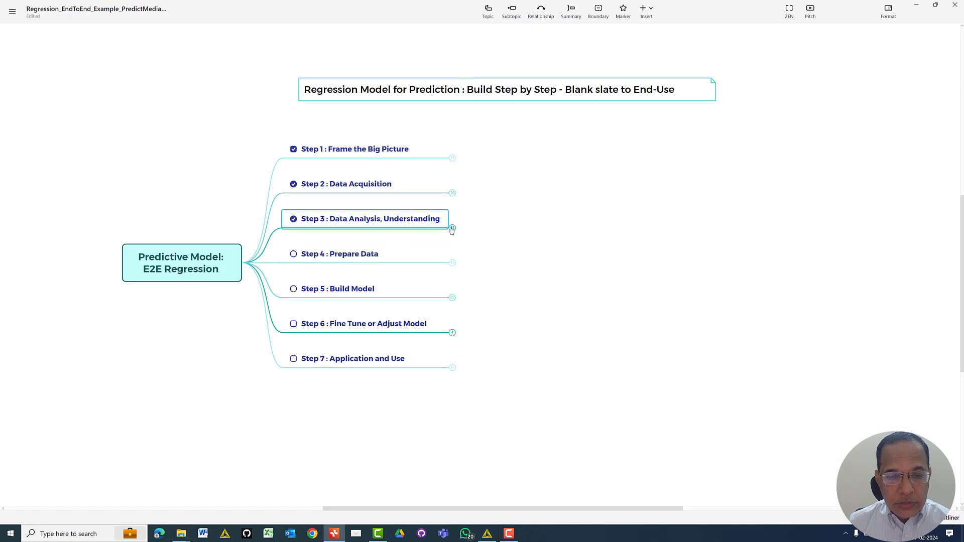
pyautogui.click(453, 263)
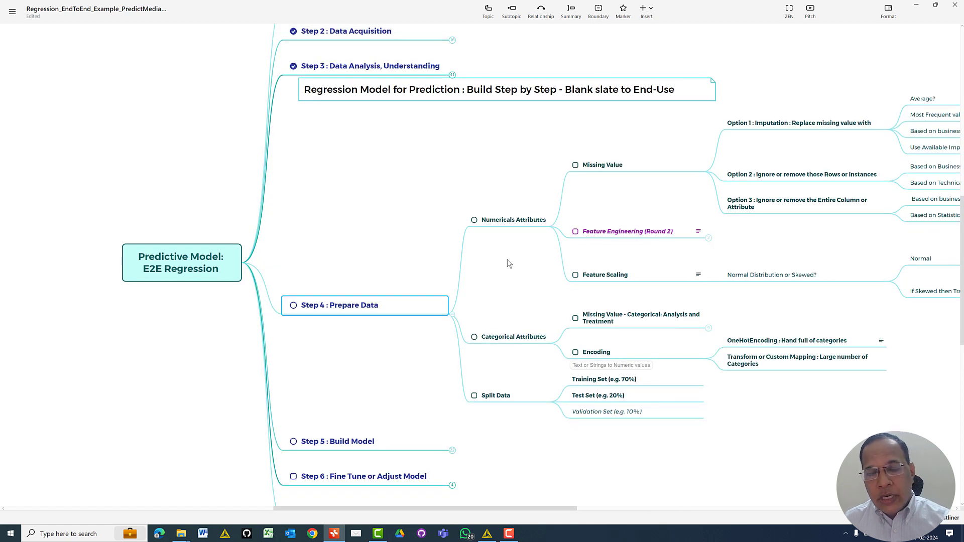
pyautogui.click(554, 231)
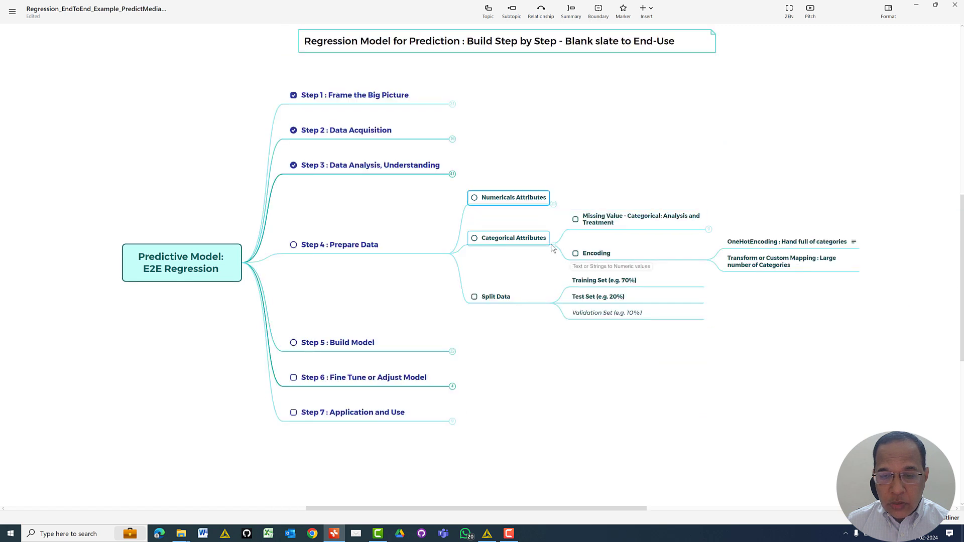
pyautogui.click(554, 206)
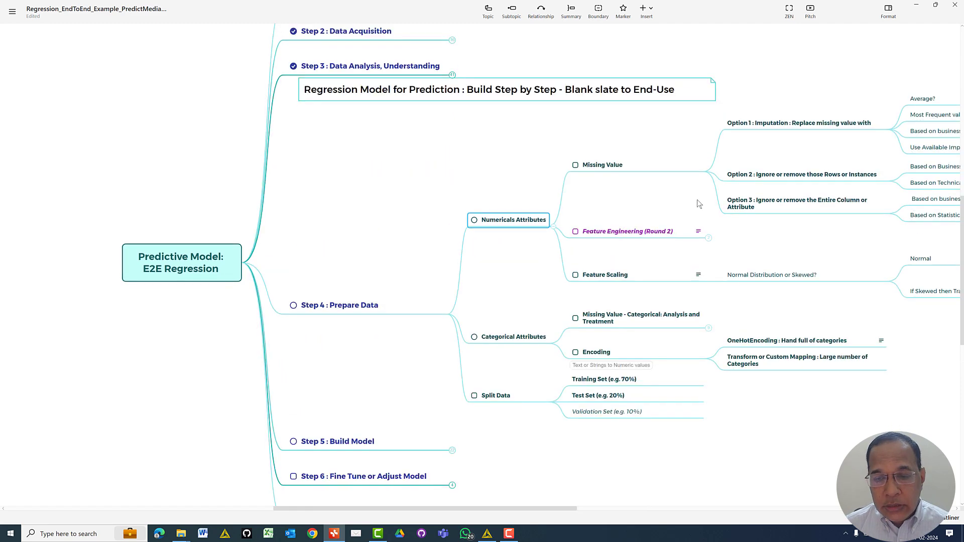
pyautogui.click(710, 174)
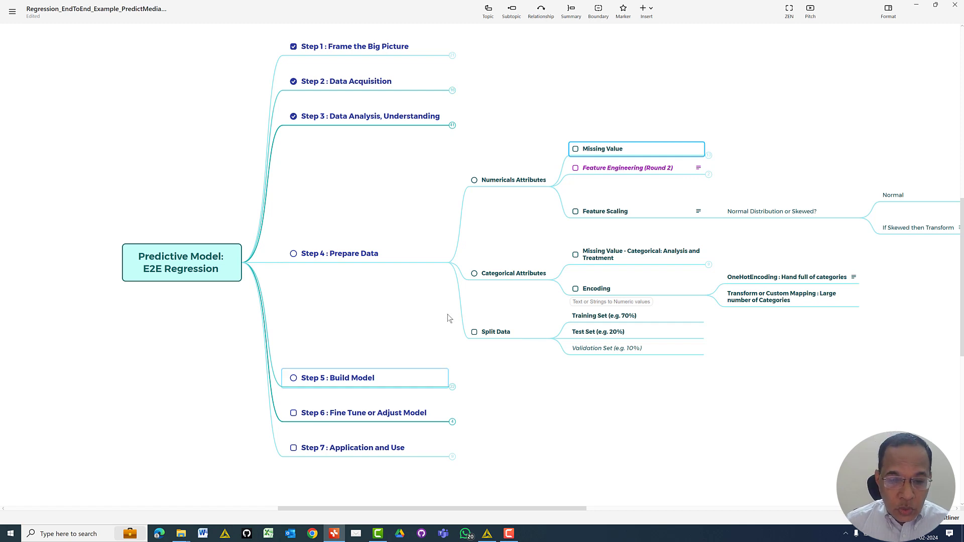
pyautogui.click(453, 266)
pyautogui.click(454, 266)
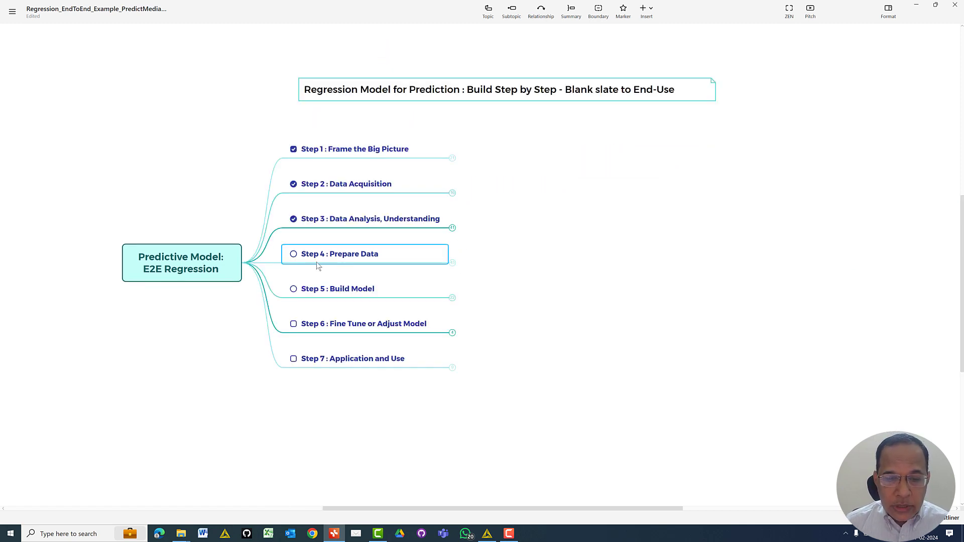
# Return to KNIME Analytics Platform and examine the CSV Reader's output table and column statistics in an enlarged output area.
pyautogui.hotkey('alt', 'Tab')
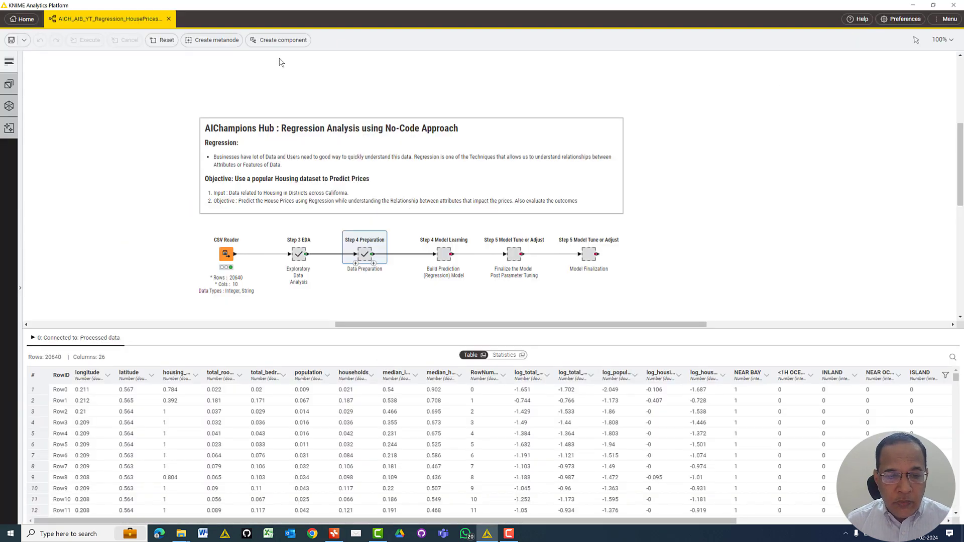
pyautogui.click(298, 255)
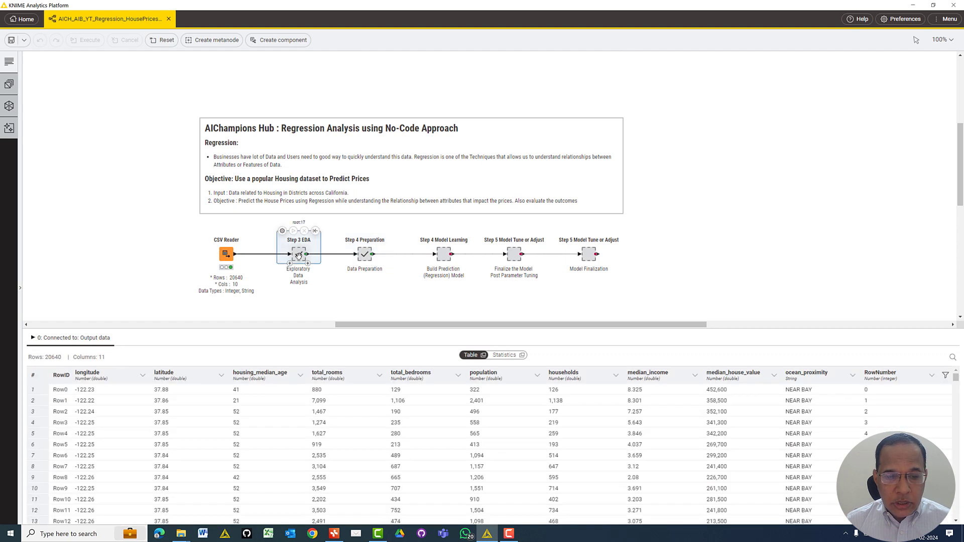
pyautogui.click(225, 254)
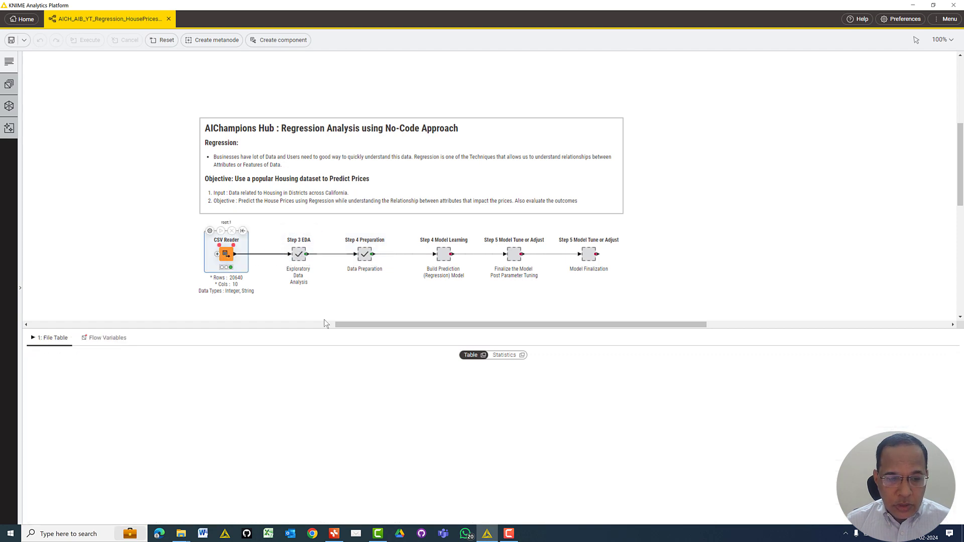
pyautogui.moveTo(336, 328); pyautogui.dragTo(381, 279)
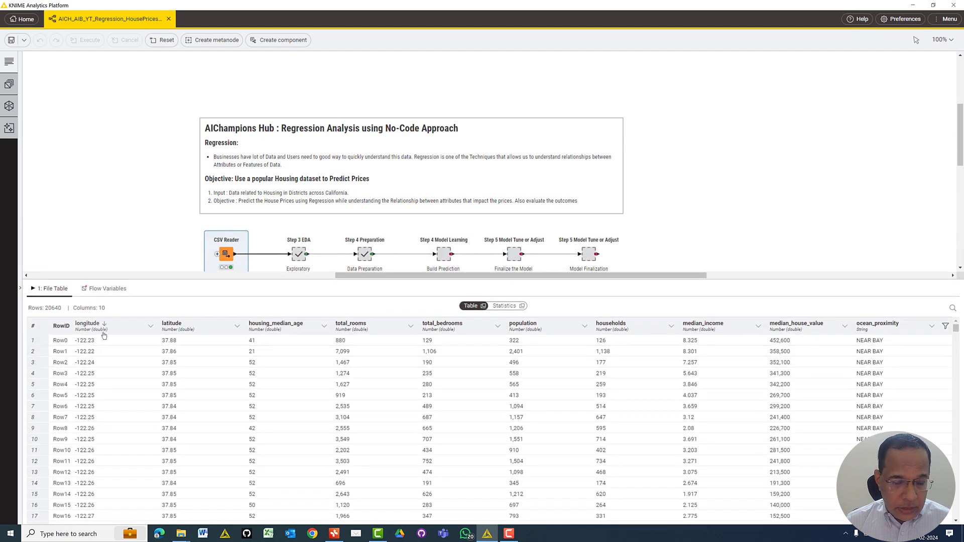
pyautogui.click(500, 306)
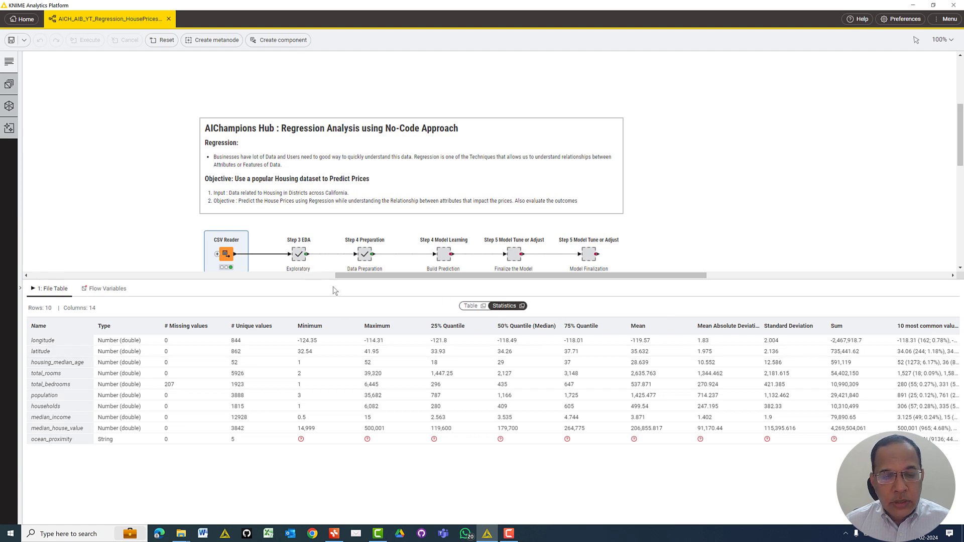
# Open the Step 3 EDA metanode and enlarge the canvas area to show its full exploratory analysis workflow.
pyautogui.click(297, 251)
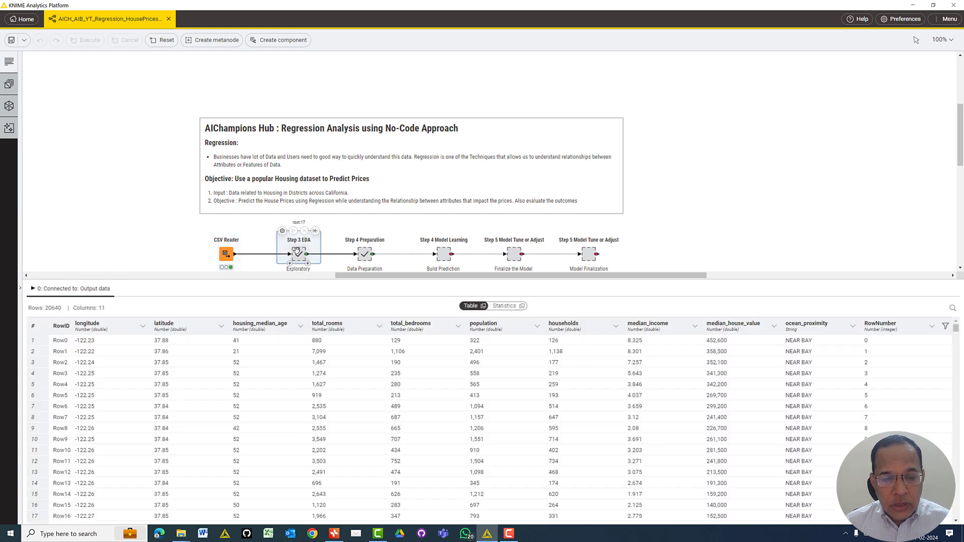
pyautogui.doubleClick(295, 256)
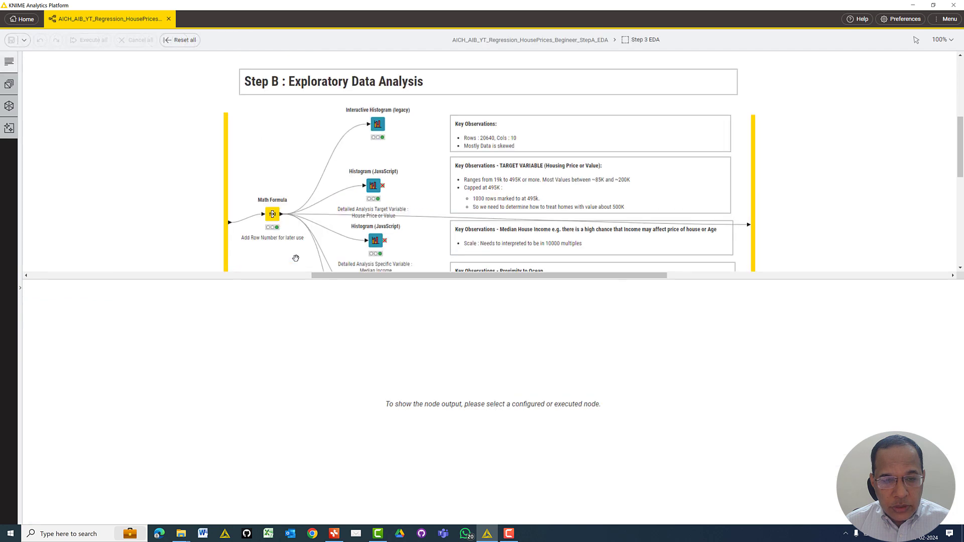
pyautogui.moveTo(368, 278); pyautogui.dragTo(374, 400)
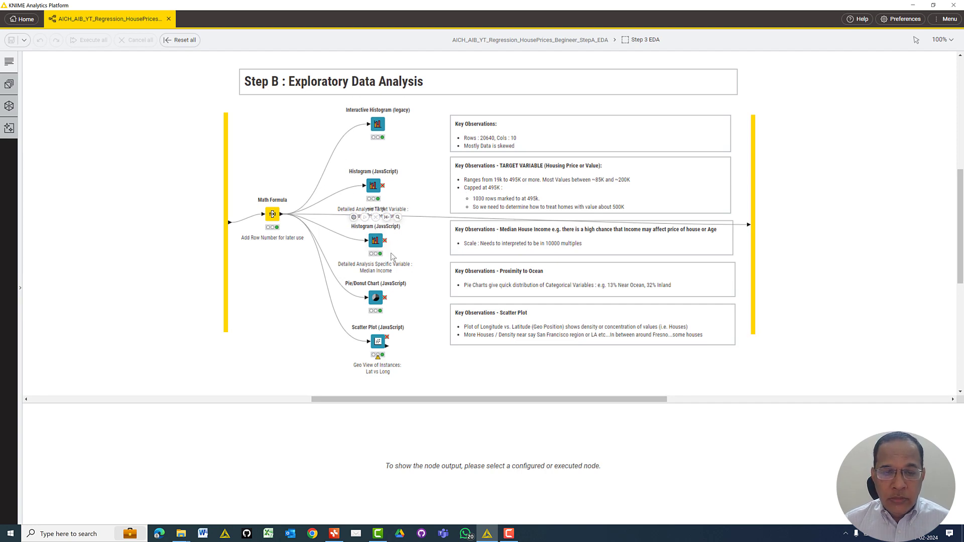
pyautogui.moveTo(391, 304)
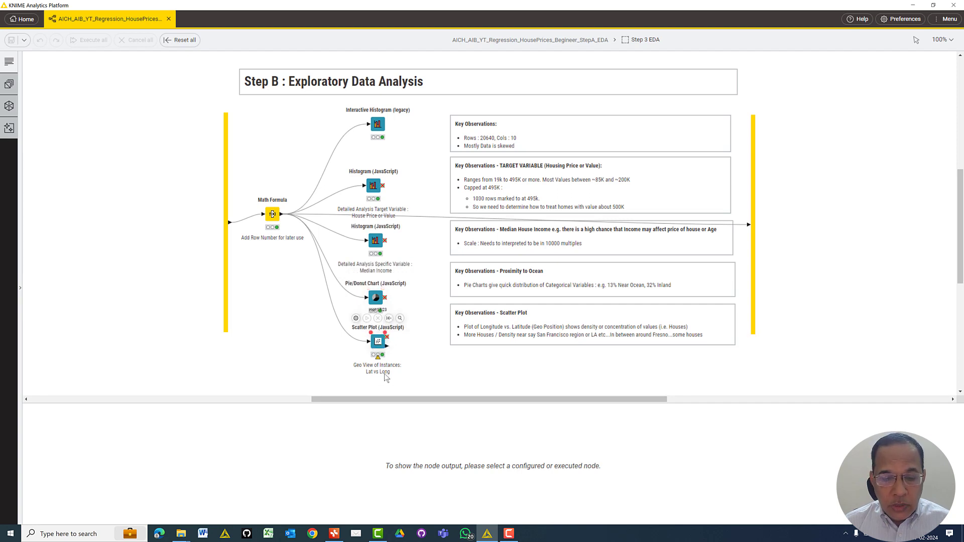
pyautogui.moveTo(391, 394); pyautogui.dragTo(391, 380)
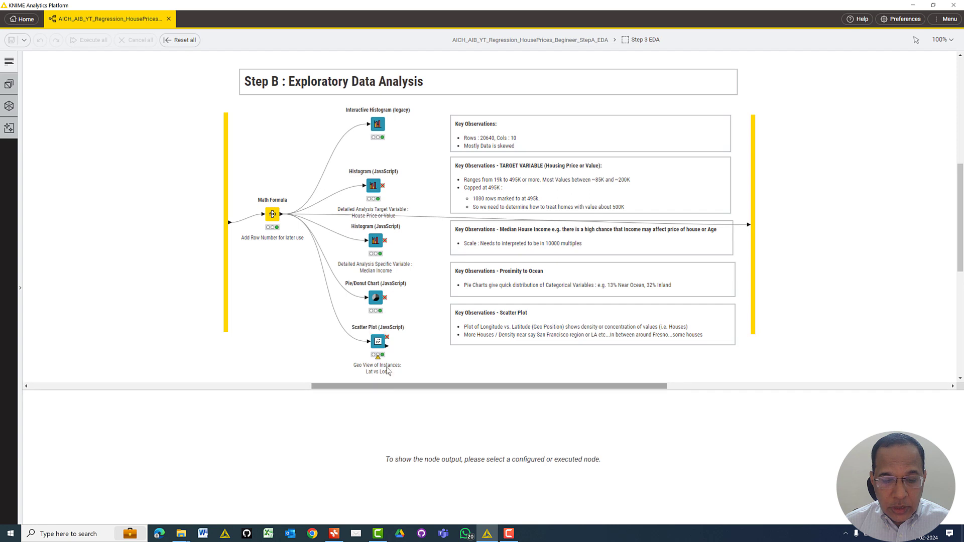
# Check the Scatter Plot node's settings without changing them and inspect its longitude versus latitude plot.
pyautogui.doubleClick(377, 342)
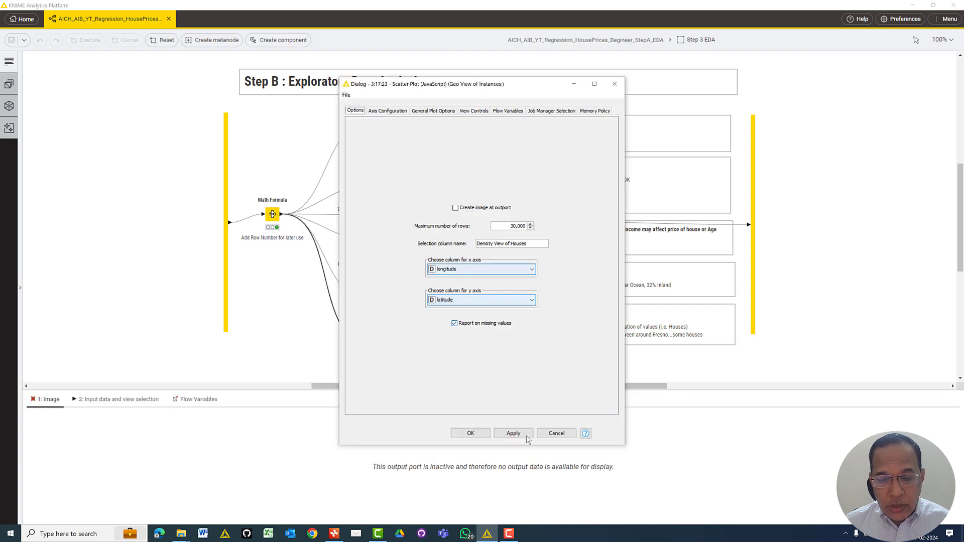
pyautogui.click(554, 429)
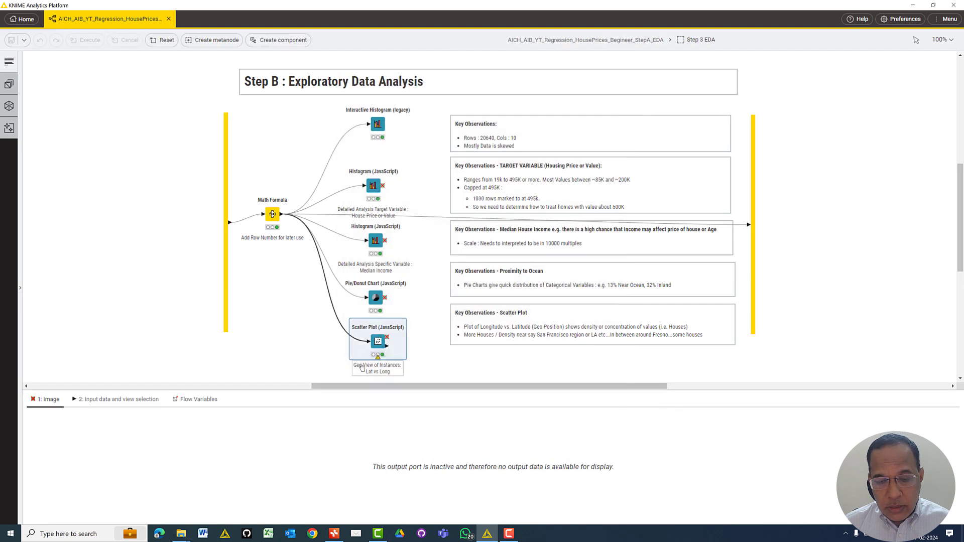
pyautogui.rightClick(379, 342)
pyautogui.click(399, 362)
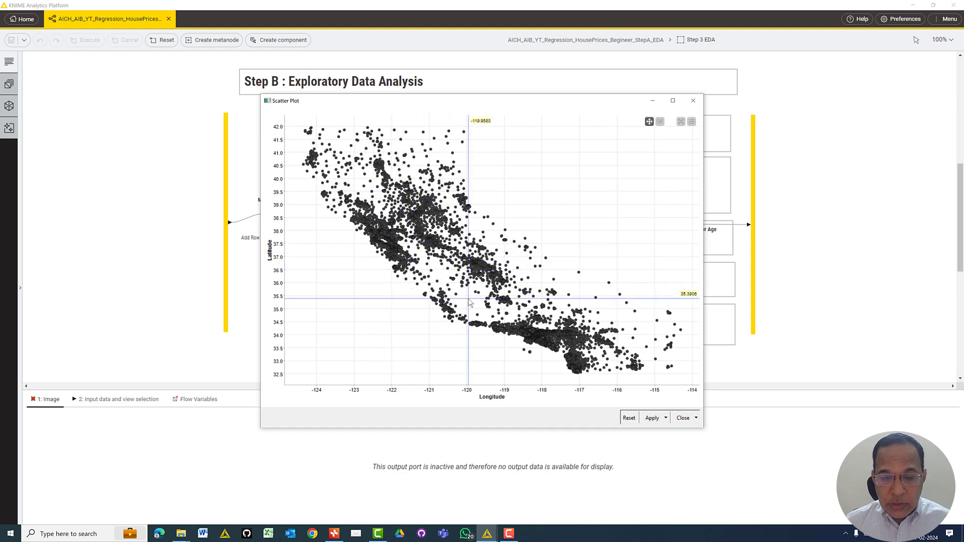
pyautogui.click(679, 416)
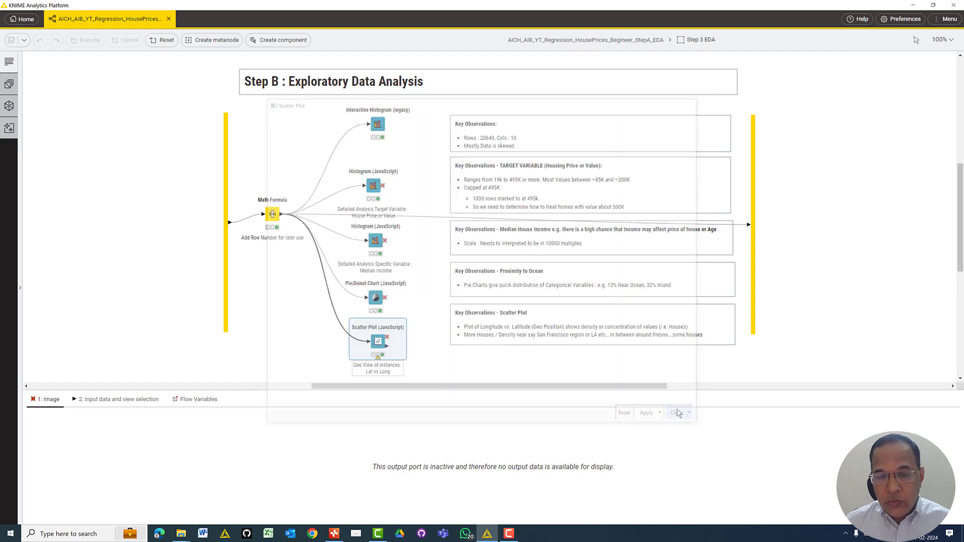
# Return to the top-level workflow and examine the Step 4 Preparation node's processed data in an enlarged output area.
pyautogui.click(529, 46)
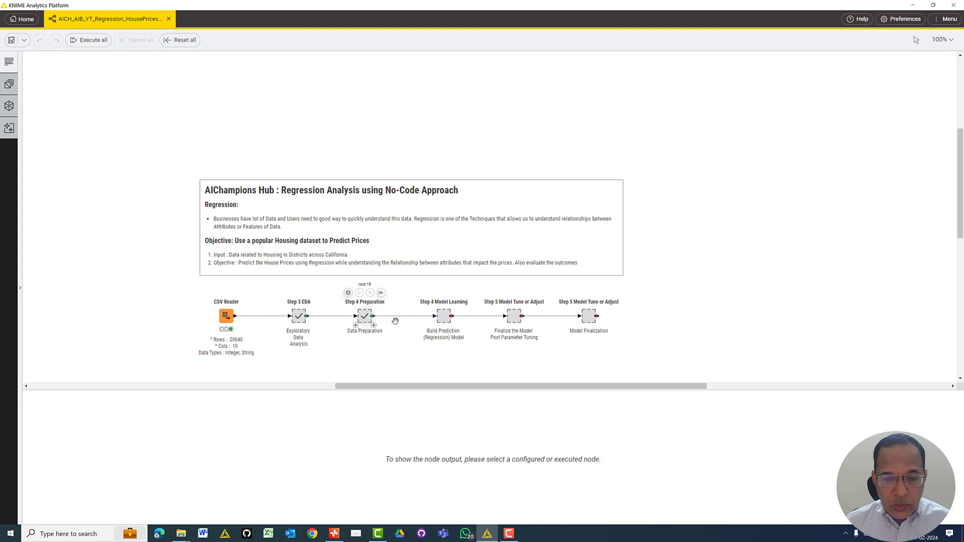
pyautogui.click(366, 318)
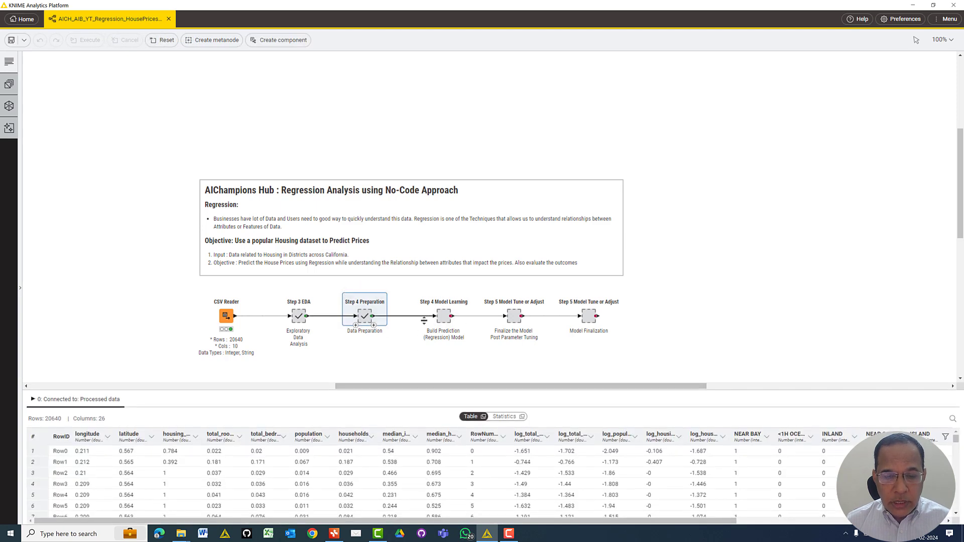
pyautogui.moveTo(414, 390); pyautogui.dragTo(441, 218)
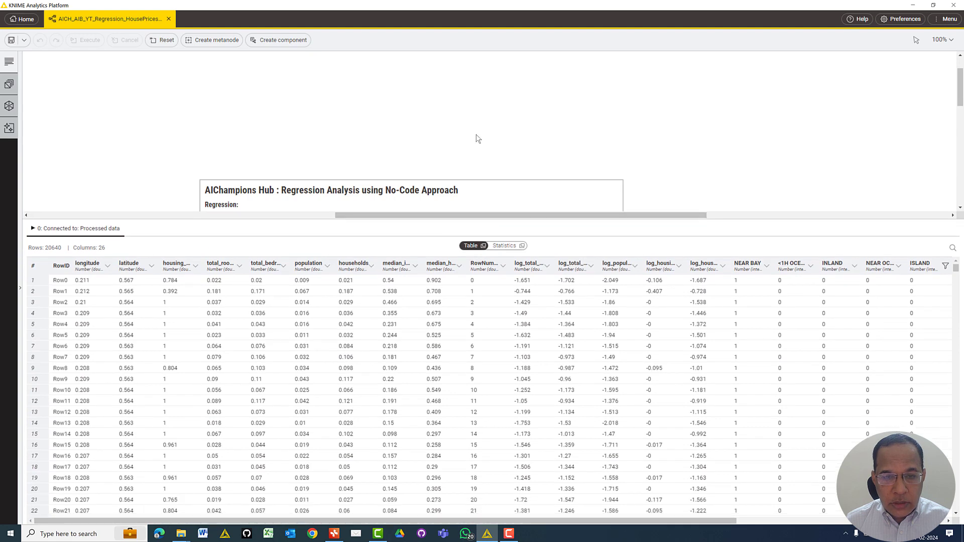
pyautogui.scroll(-2, 477, 138)
pyautogui.scroll(-5, 475, 156)
pyautogui.scroll(4, 467, 179)
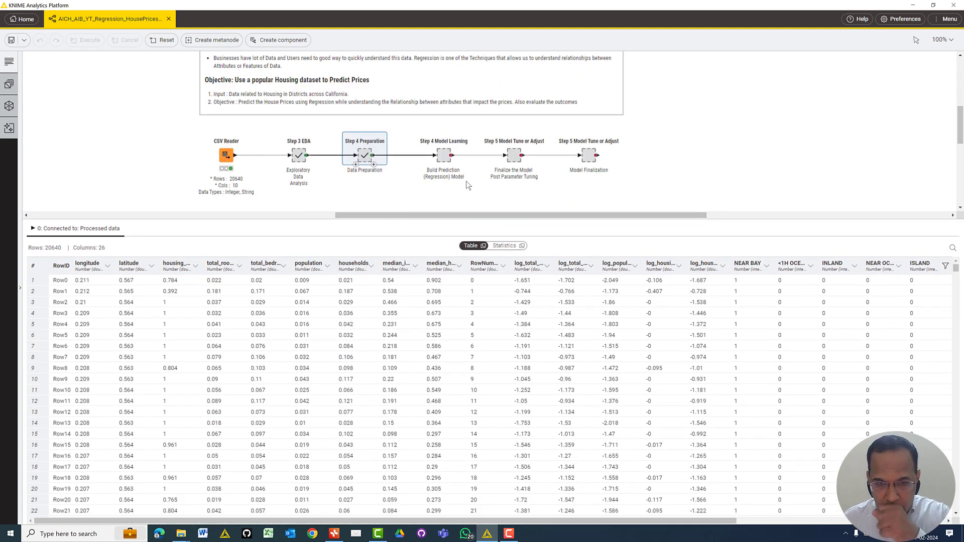
# Open the Step 4 Preparation metanode and enlarge the canvas area to show its data preparation stages.
pyautogui.doubleClick(366, 155)
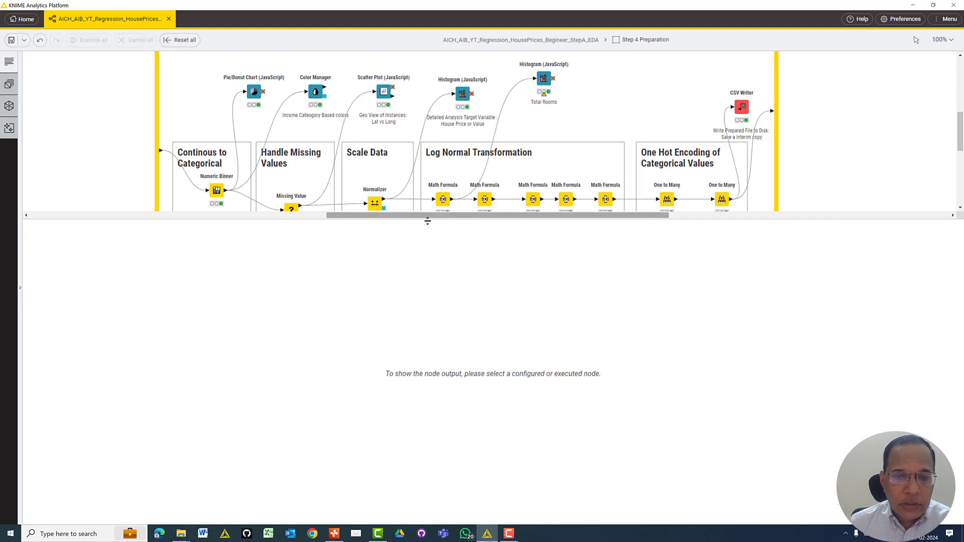
pyautogui.moveTo(427, 221); pyautogui.dragTo(428, 306)
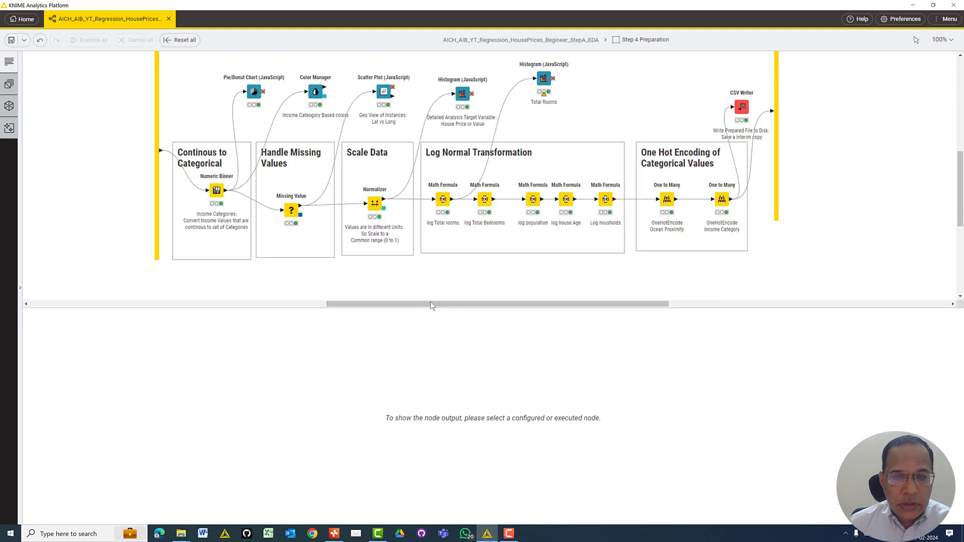
pyautogui.scroll(1, 957, 151)
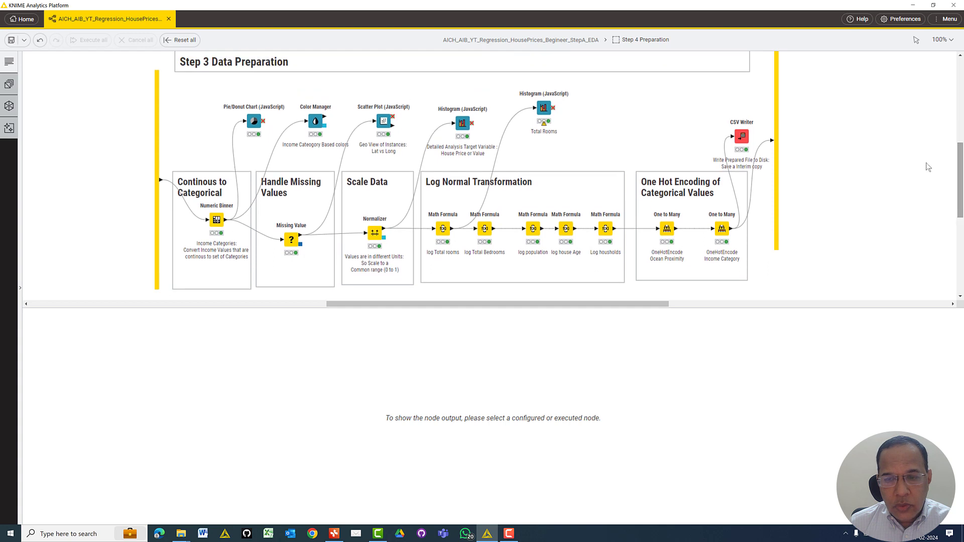
# Examine the Numeric Binner node's binned output table, comparing median_income with its income category column.
pyautogui.moveTo(547, 308); pyautogui.dragTo(457, 317)
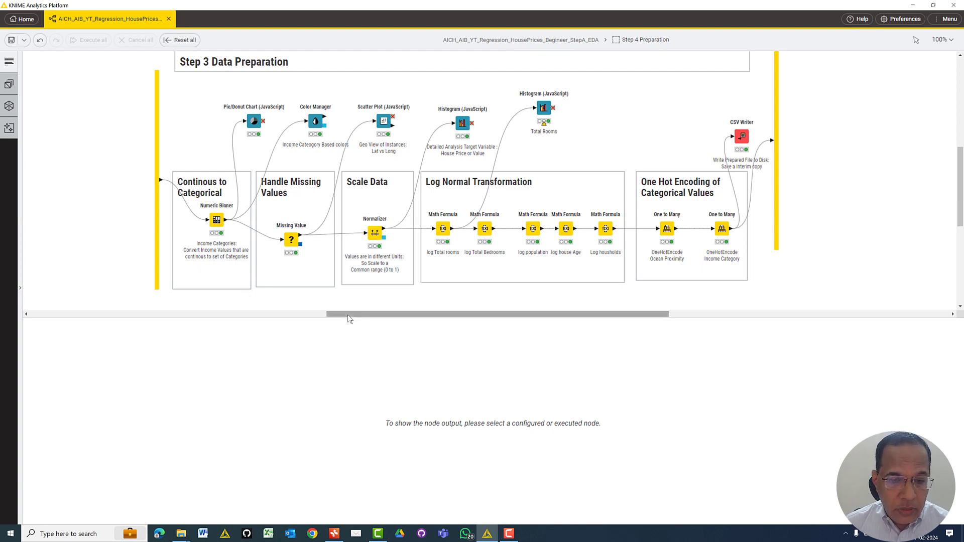
pyautogui.moveTo(347, 314)
pyautogui.mouseDown()
pyautogui.moveTo(326, 313)
pyautogui.moveTo(339, 315)
pyautogui.mouseUp()
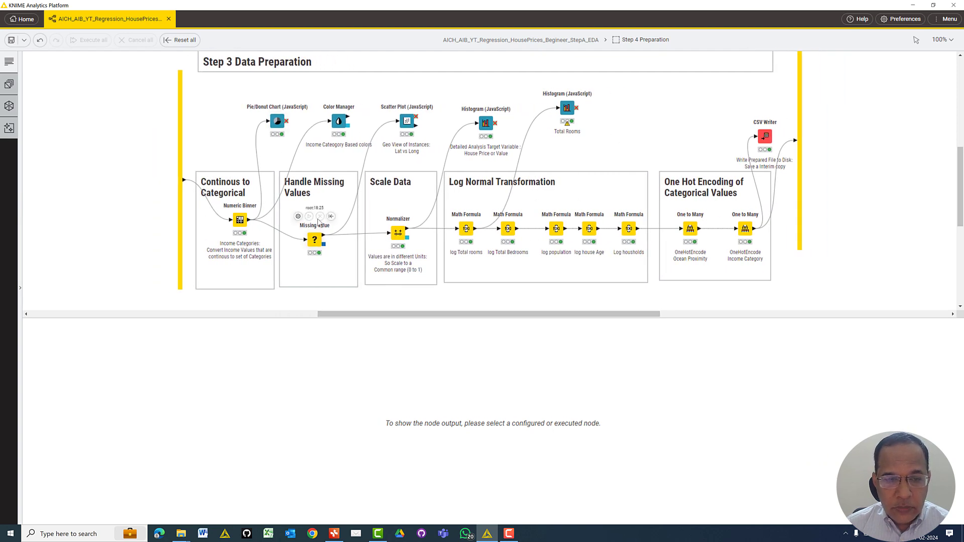
pyautogui.moveTo(240, 219)
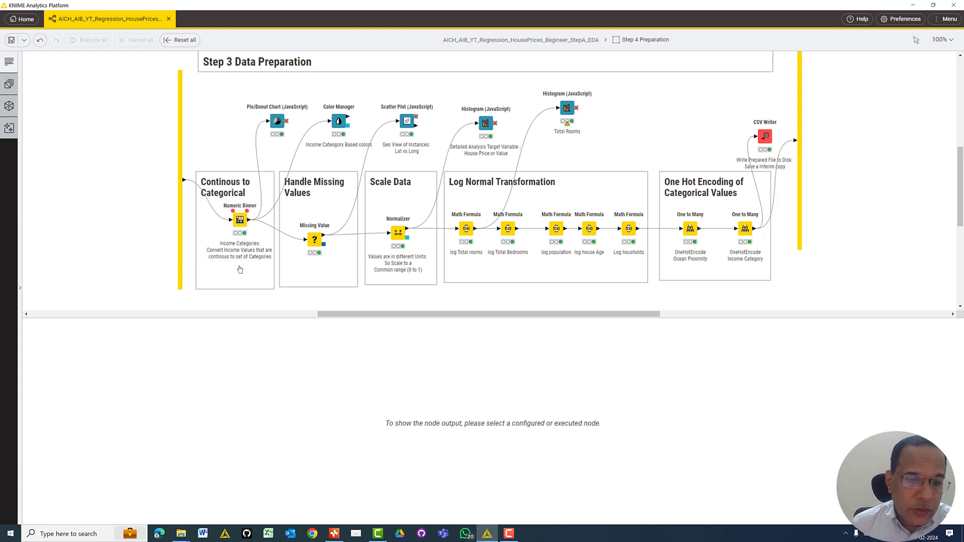
pyautogui.click(240, 221)
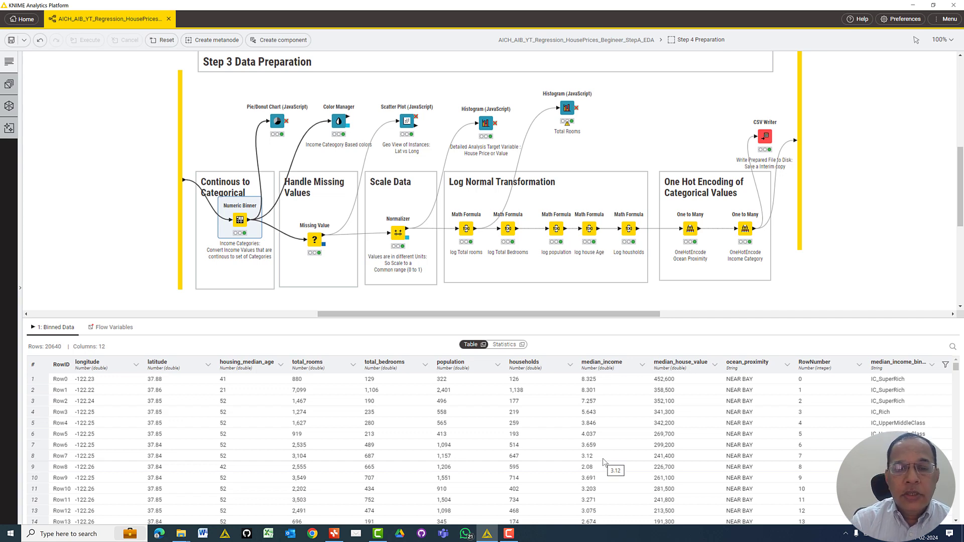
pyautogui.moveTo(242, 217)
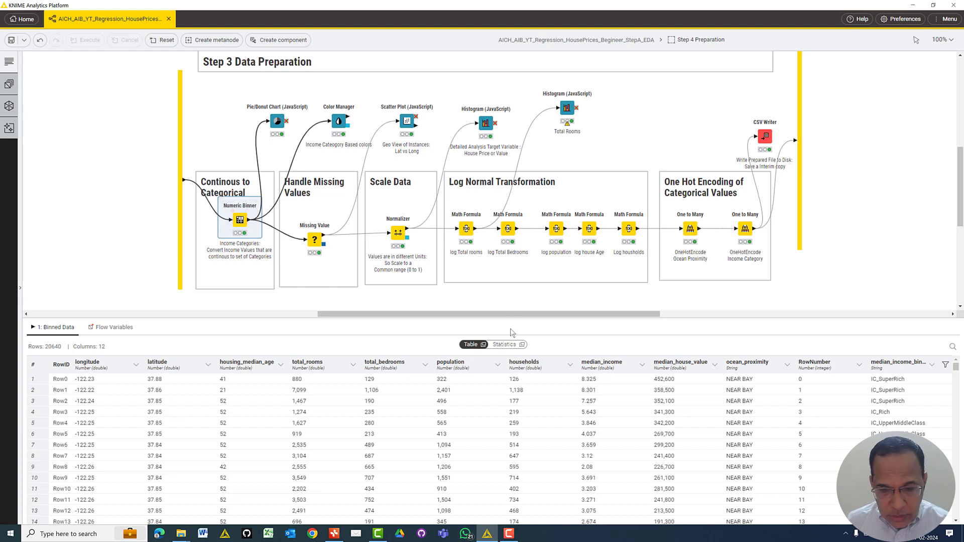
# Review the column statistics of the Numeric Binner output, focusing on the median_income row.
pyautogui.click(506, 347)
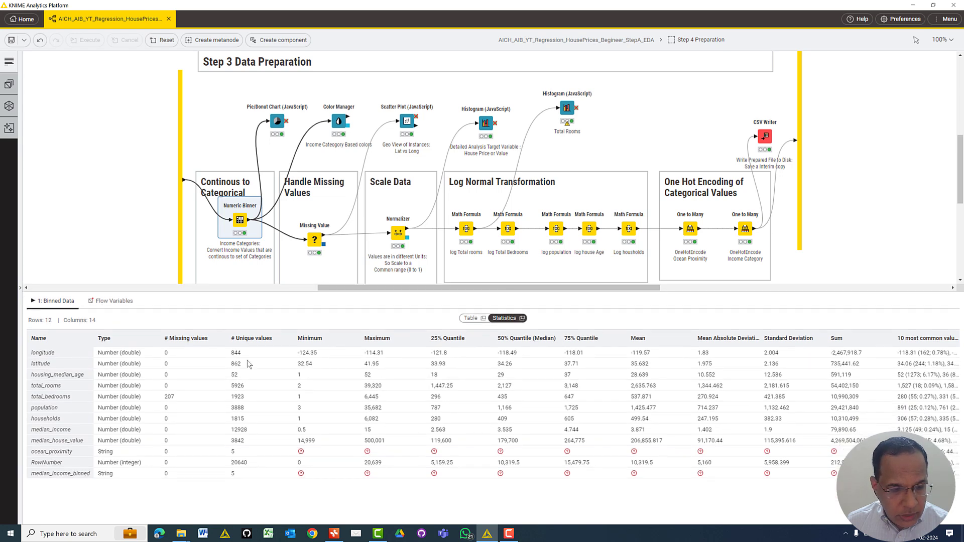
pyautogui.click(56, 432)
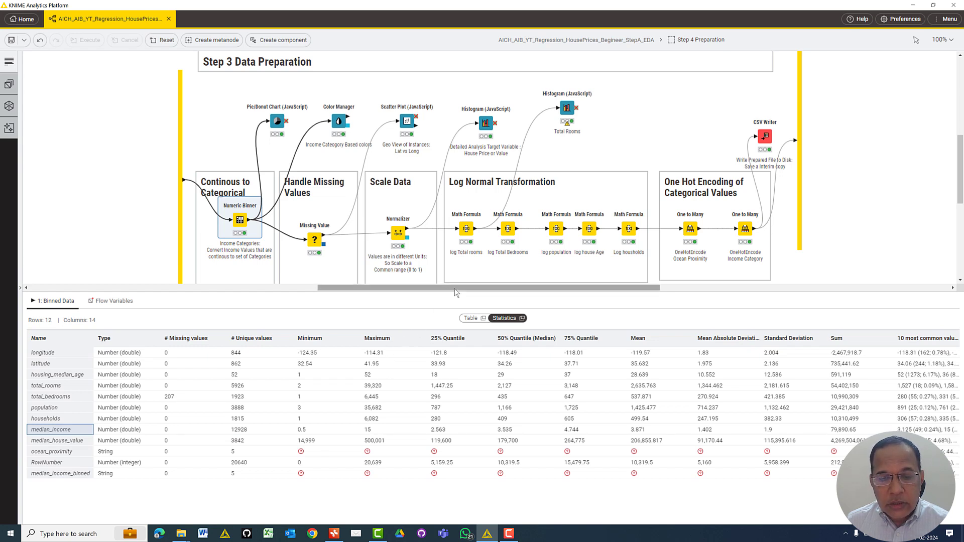
pyautogui.moveTo(455, 294); pyautogui.dragTo(454, 300)
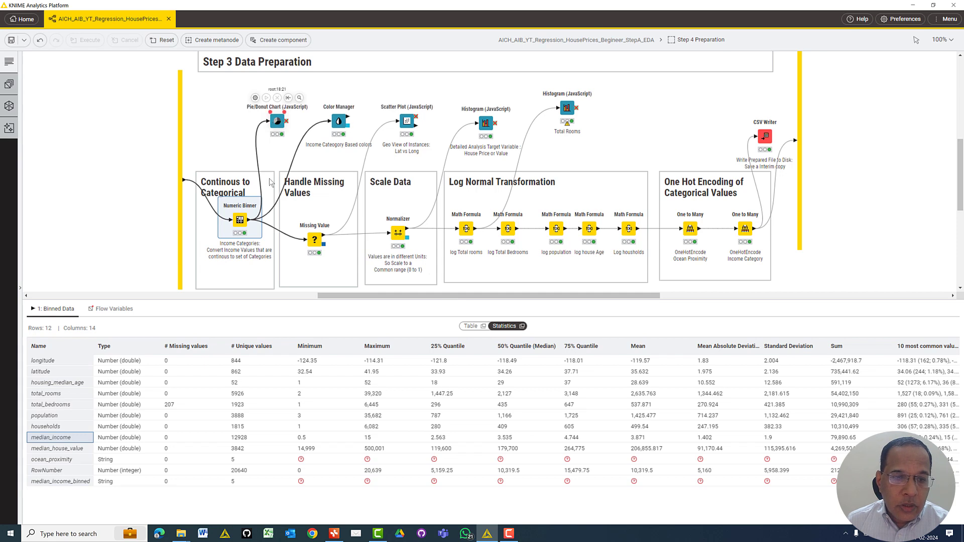
# Check the Pie/Donut Chart node's category column and aggregation settings without changing them.
pyautogui.click(276, 119)
pyautogui.doubleClick(276, 119)
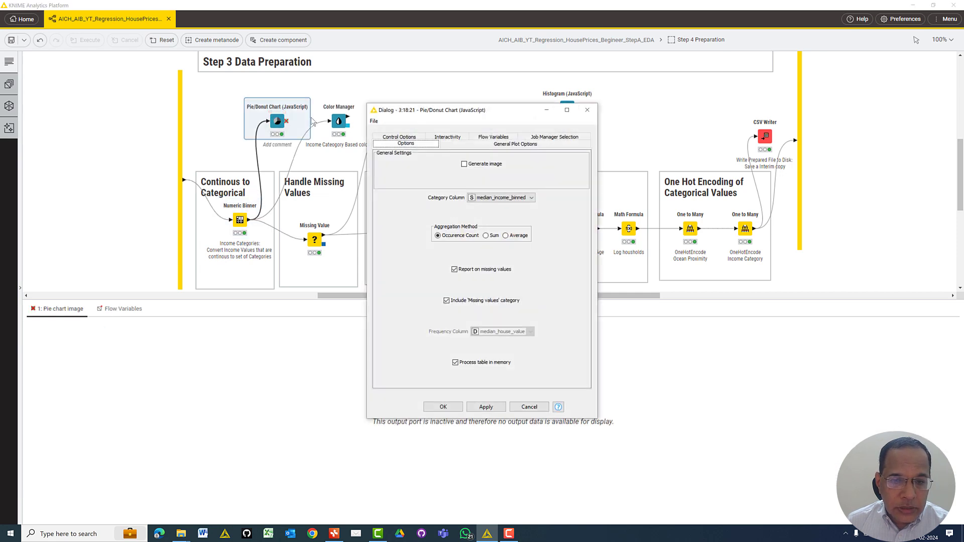
pyautogui.click(532, 408)
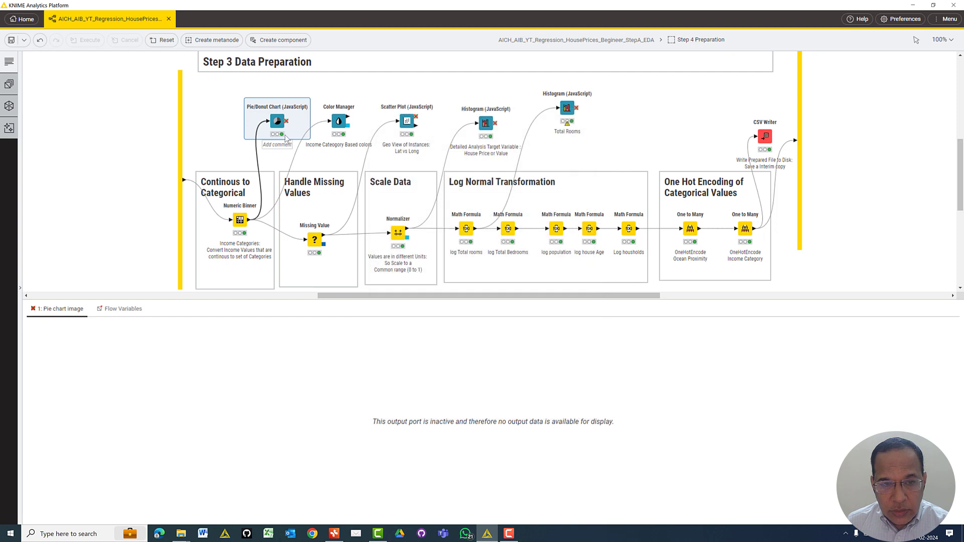
# Open the Pie/Donut Chart node's view, inspect the share of each income category, and close the chart.
pyautogui.rightClick(276, 126)
pyautogui.click(292, 145)
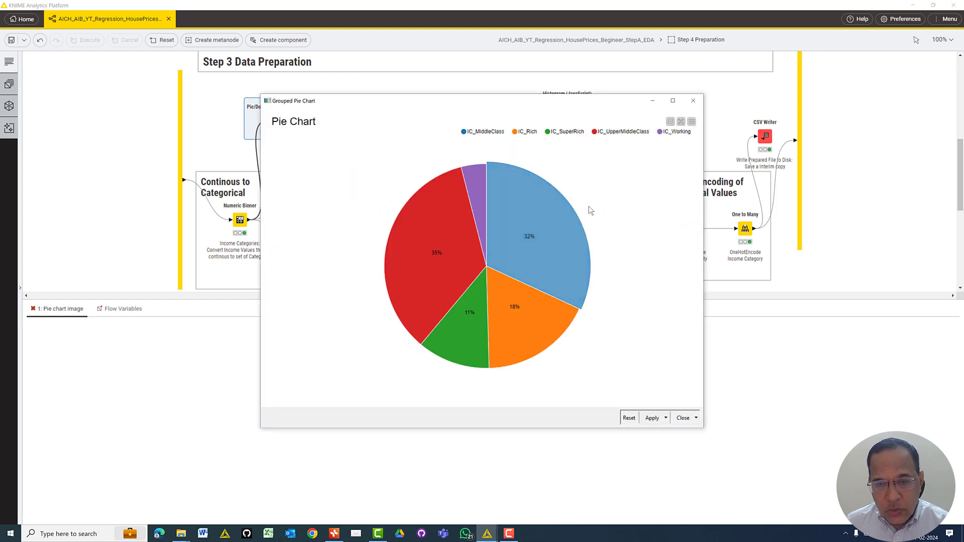
pyautogui.moveTo(446, 206)
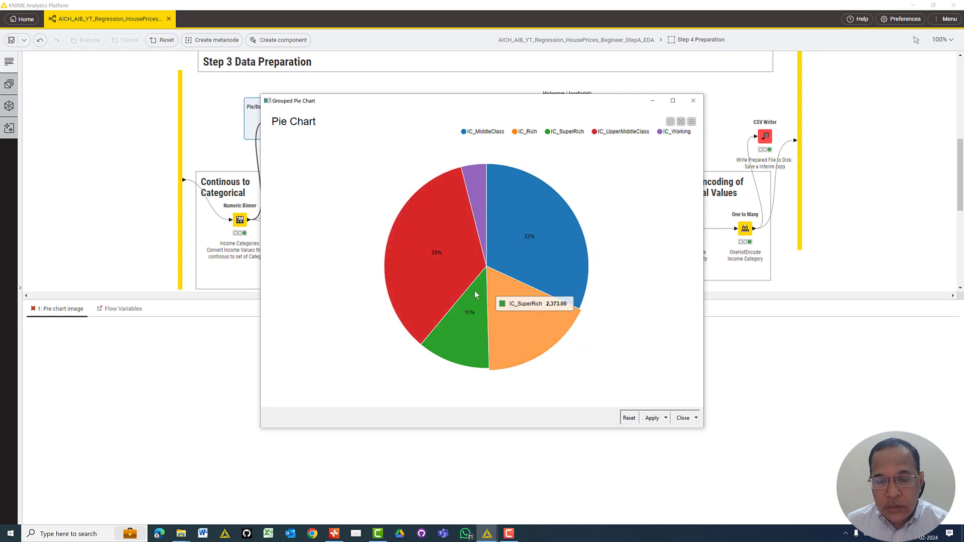
pyautogui.moveTo(514, 195)
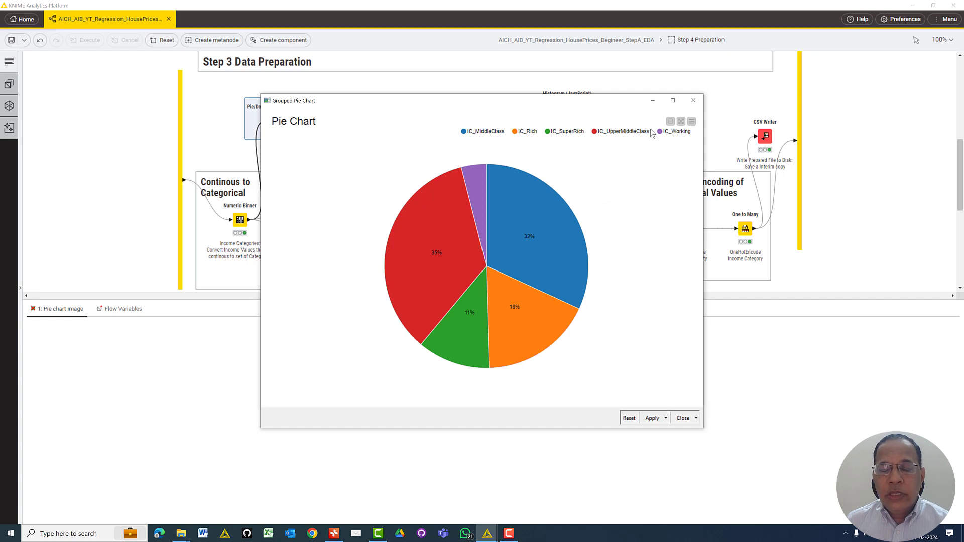
pyautogui.moveTo(537, 222)
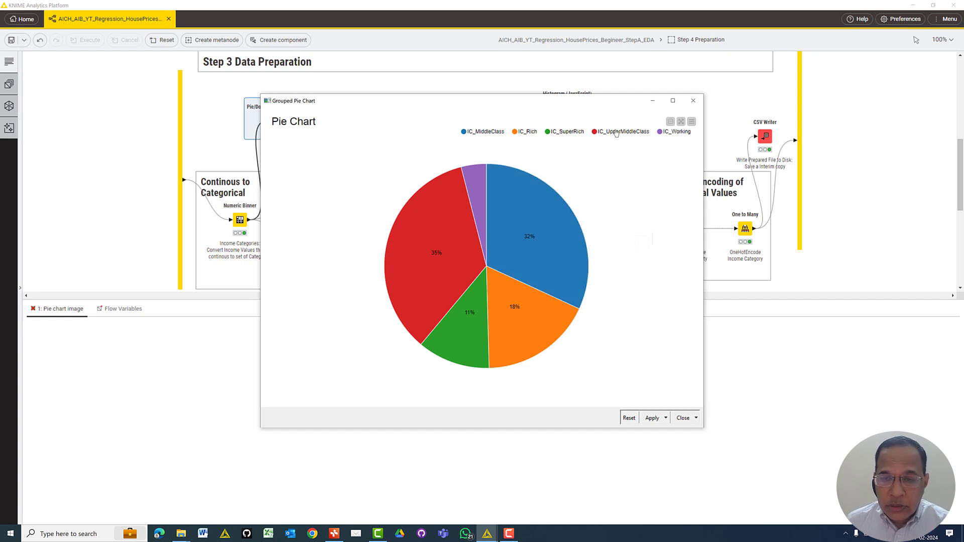
pyautogui.click(682, 418)
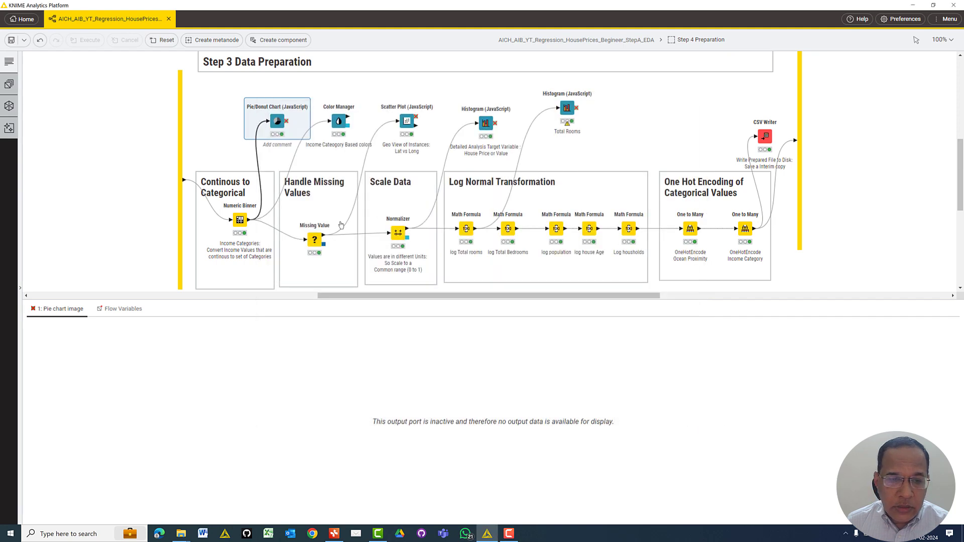
# Try adding a median_income bin and removing IC_NoWages in the Numeric Binner's configuration, and discard the changes.
pyautogui.rightClick(240, 221)
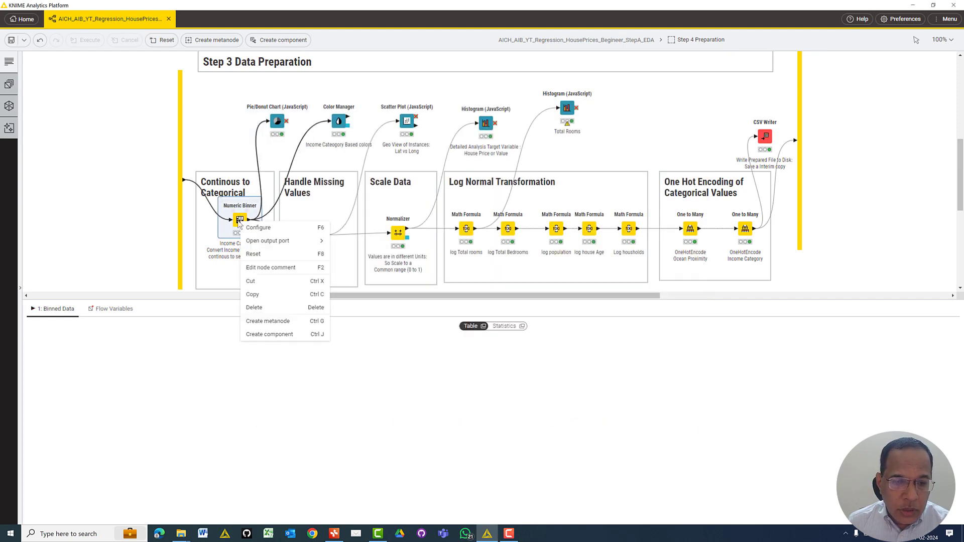
pyautogui.click(258, 227)
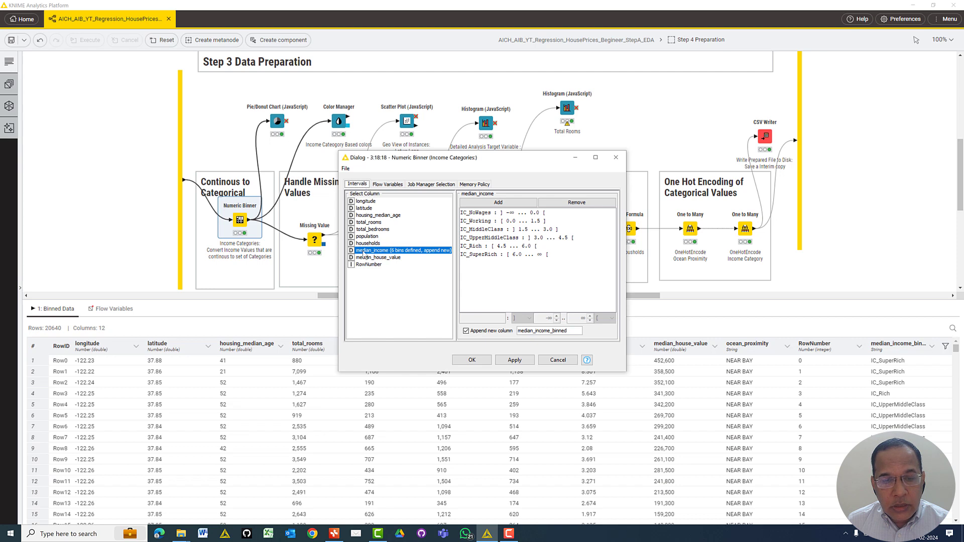
pyautogui.click(485, 213)
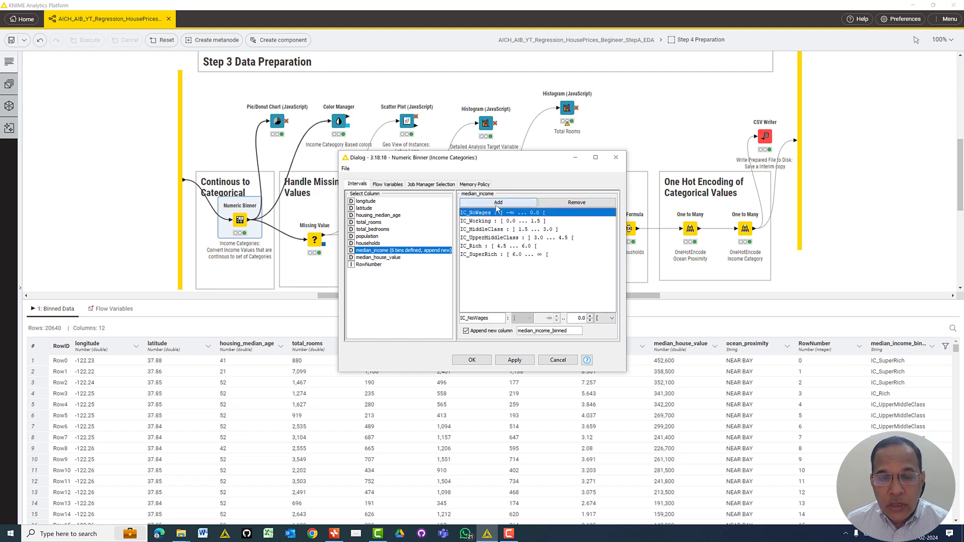
pyautogui.click(496, 202)
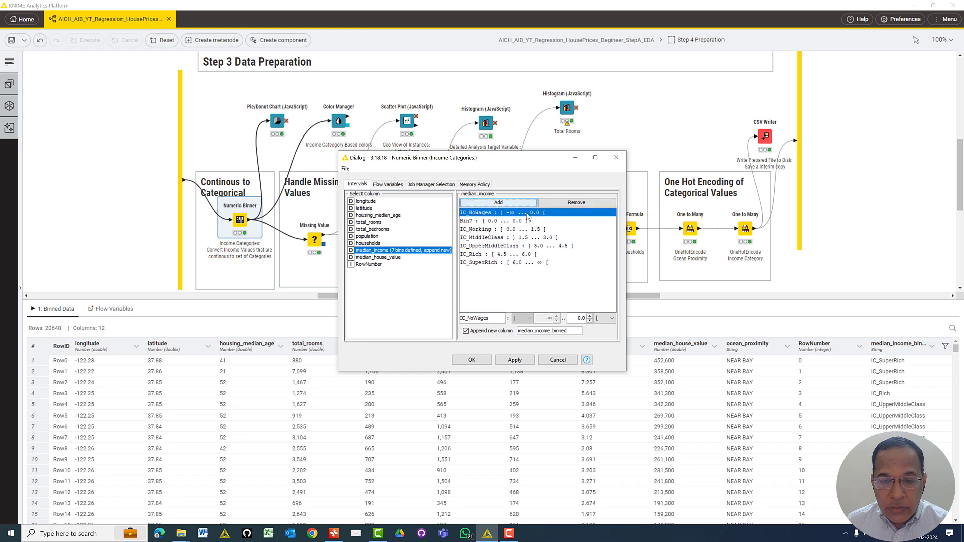
pyautogui.click(574, 207)
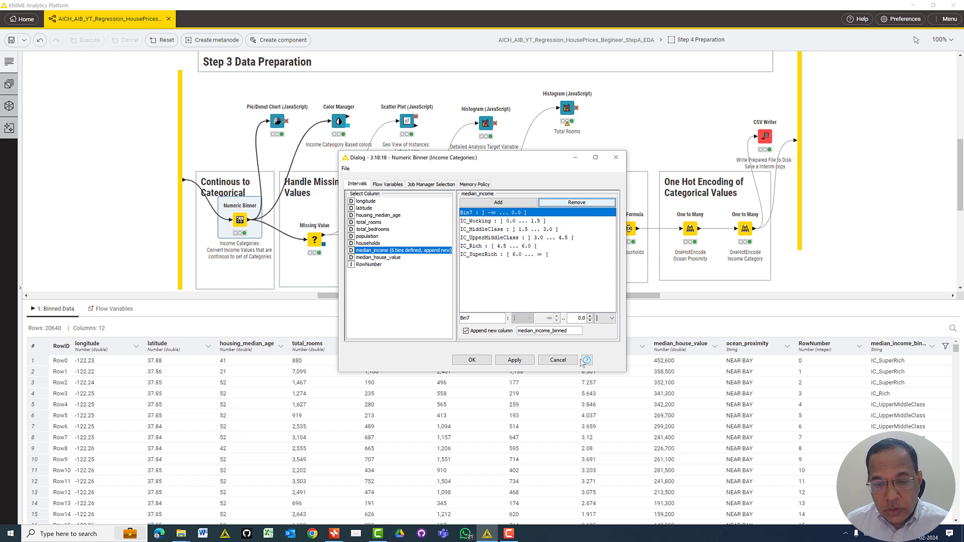
pyautogui.click(558, 360)
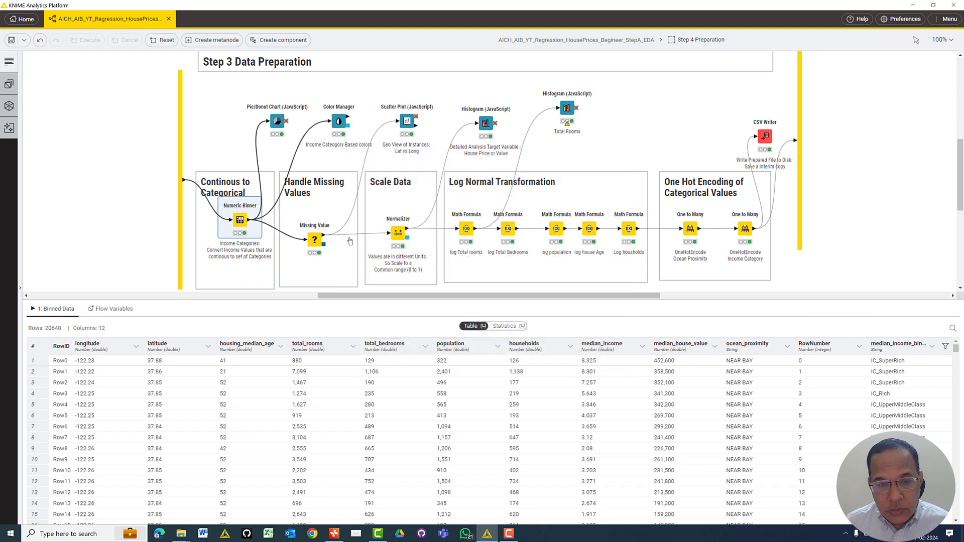
# Reopen the Numeric Binner's configuration and review each median_income bin's interval, from IC_NoWages through IC_SuperRich.
pyautogui.doubleClick(241, 219)
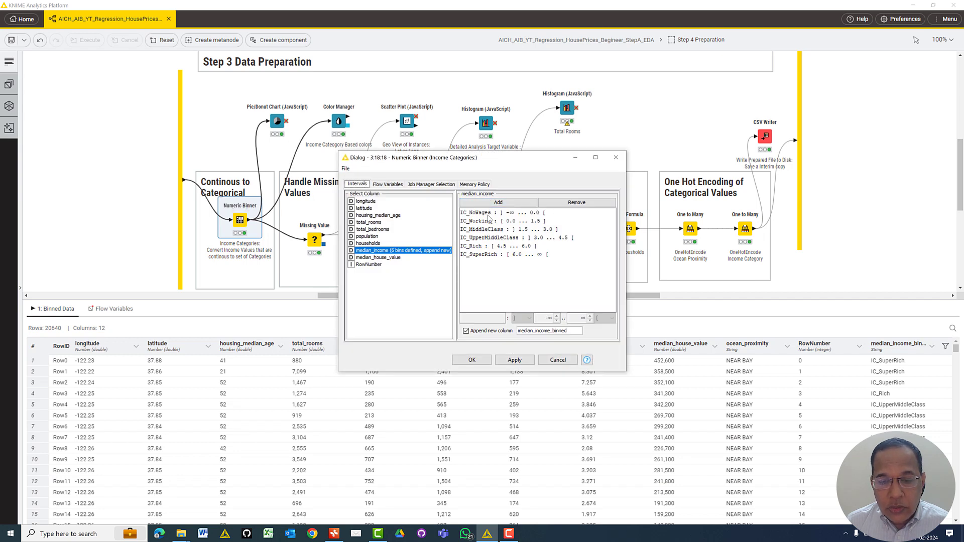
pyautogui.click(488, 214)
pyautogui.click(495, 319)
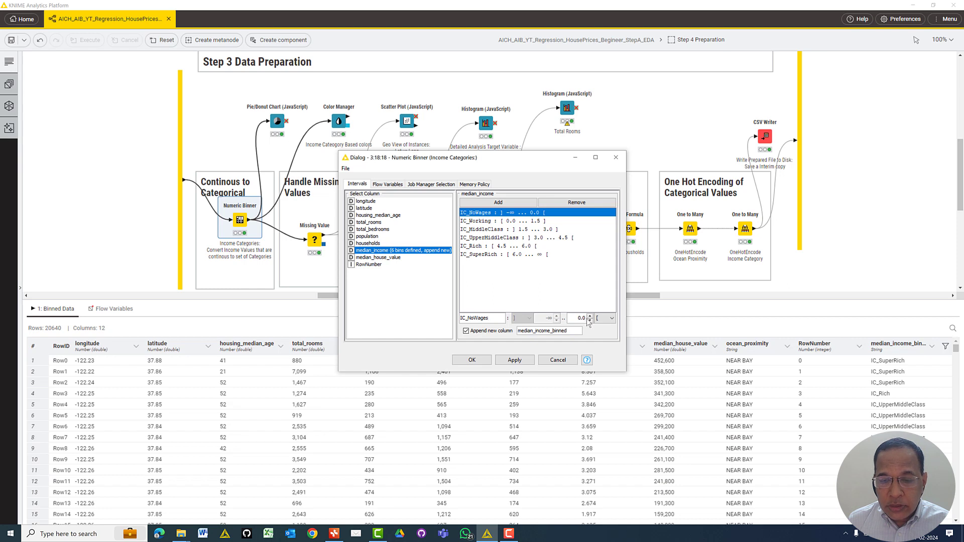
pyautogui.click(481, 225)
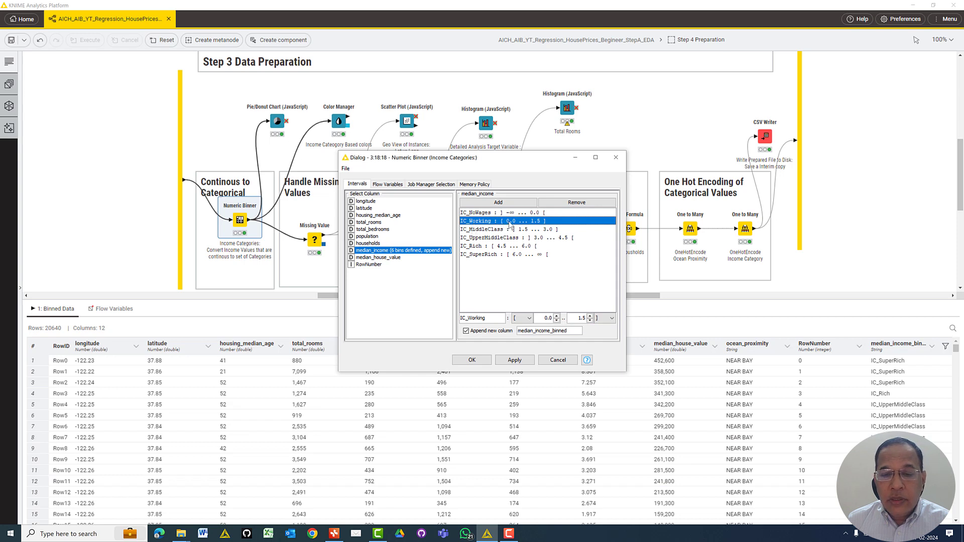
pyautogui.click(483, 232)
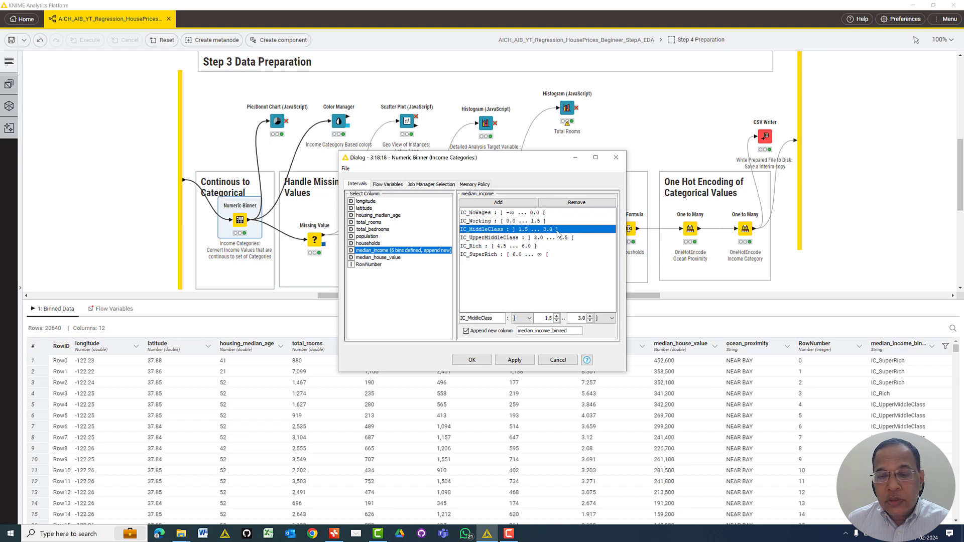
pyautogui.click(507, 239)
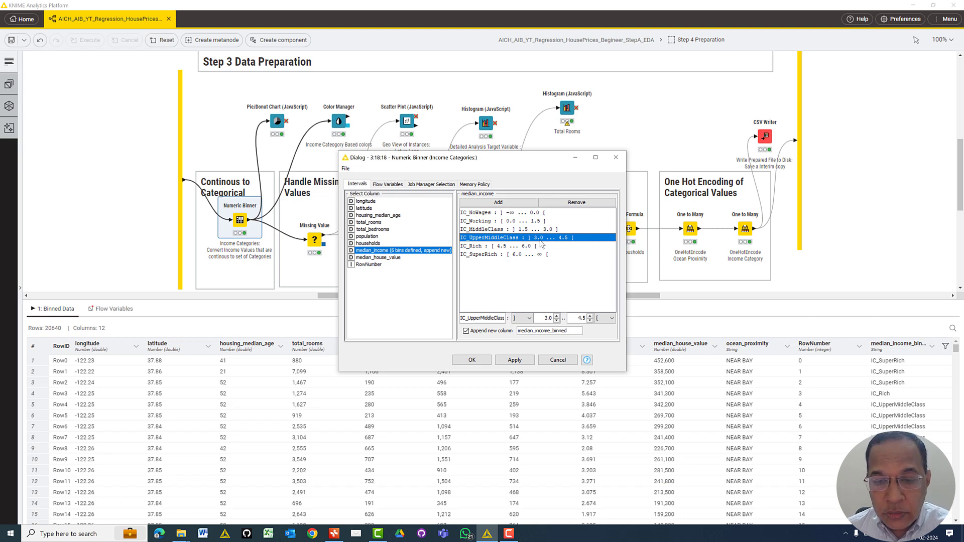
pyautogui.click(484, 247)
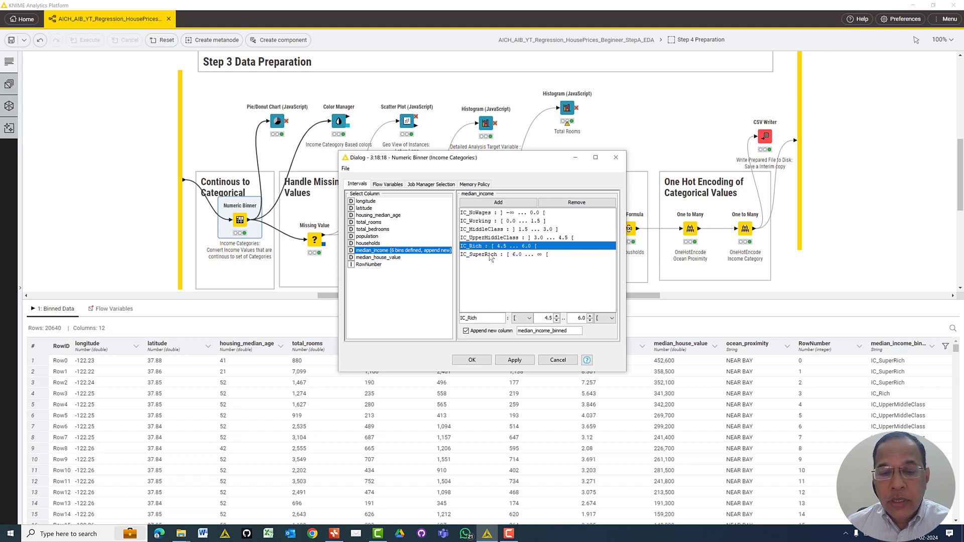
pyautogui.click(490, 257)
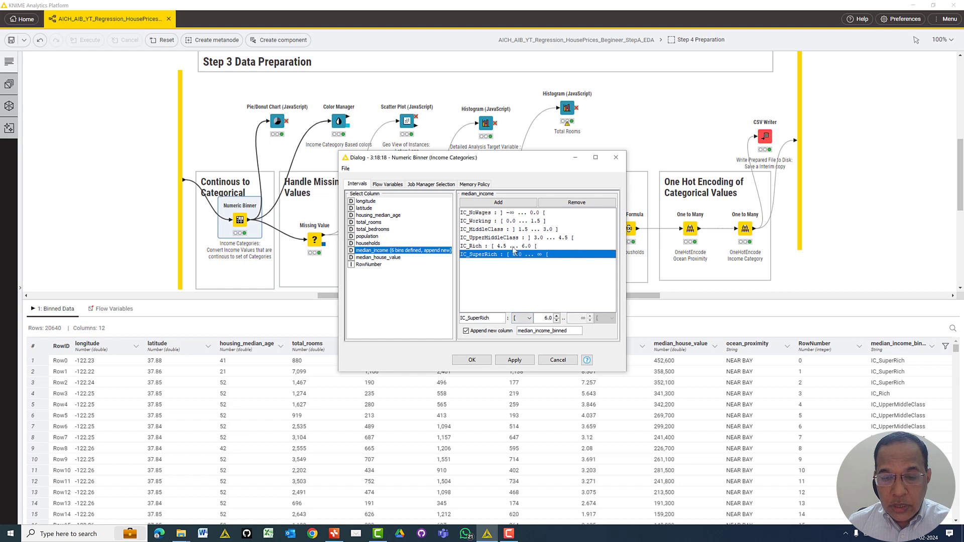
# Try raising the IC_Rich bin's lower bound, restore it to 4.5, and cancel the Numeric Binner's configuration.
pyautogui.click(514, 246)
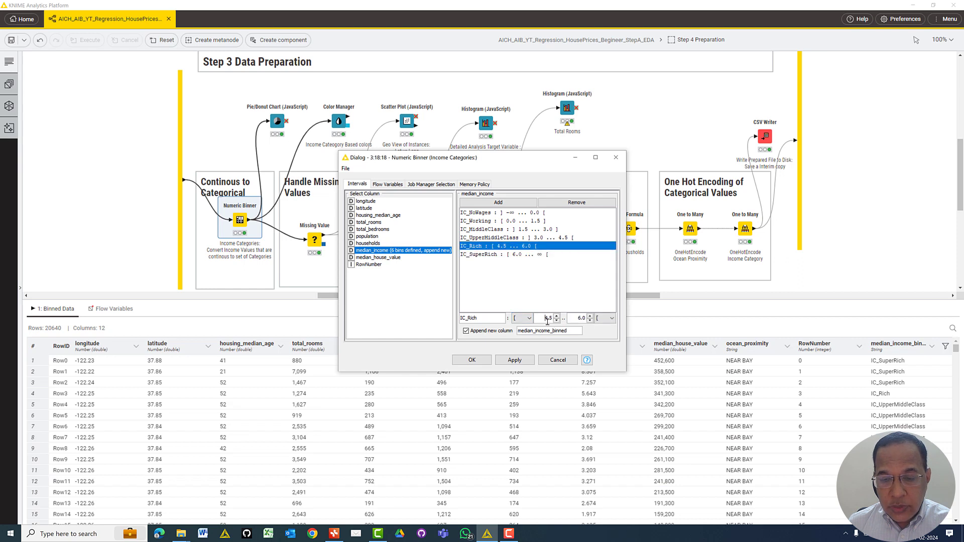
pyautogui.doubleClick(556, 315)
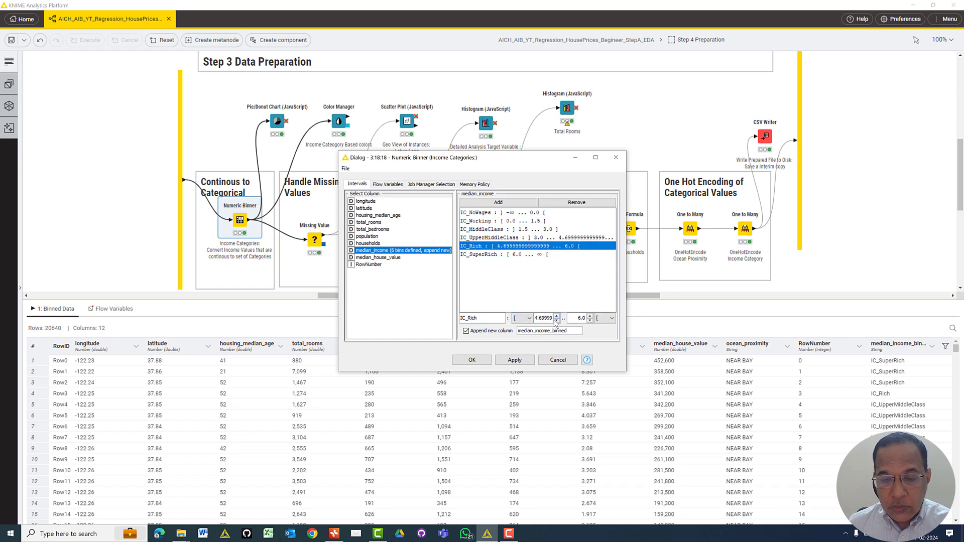
pyautogui.doubleClick(556, 321)
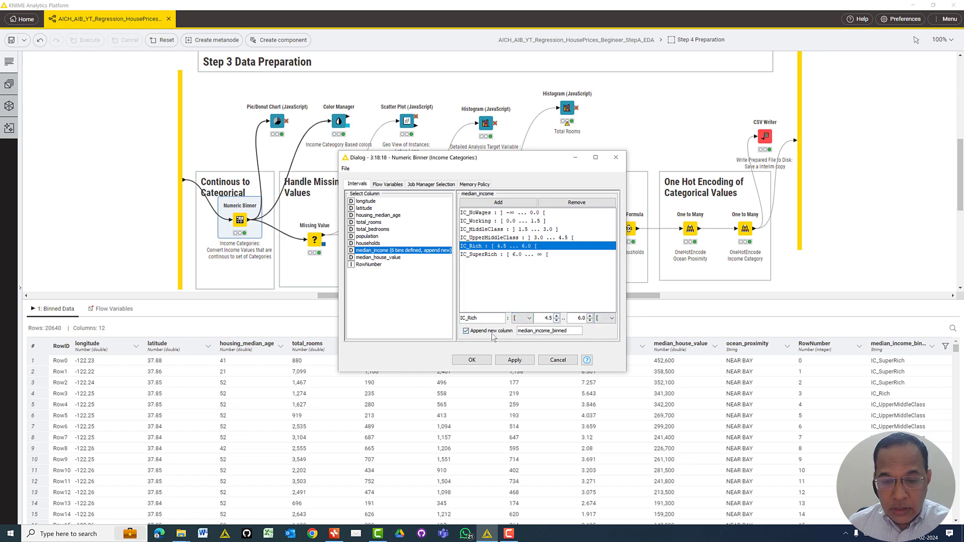
pyautogui.moveTo(486, 318); pyautogui.dragTo(446, 316)
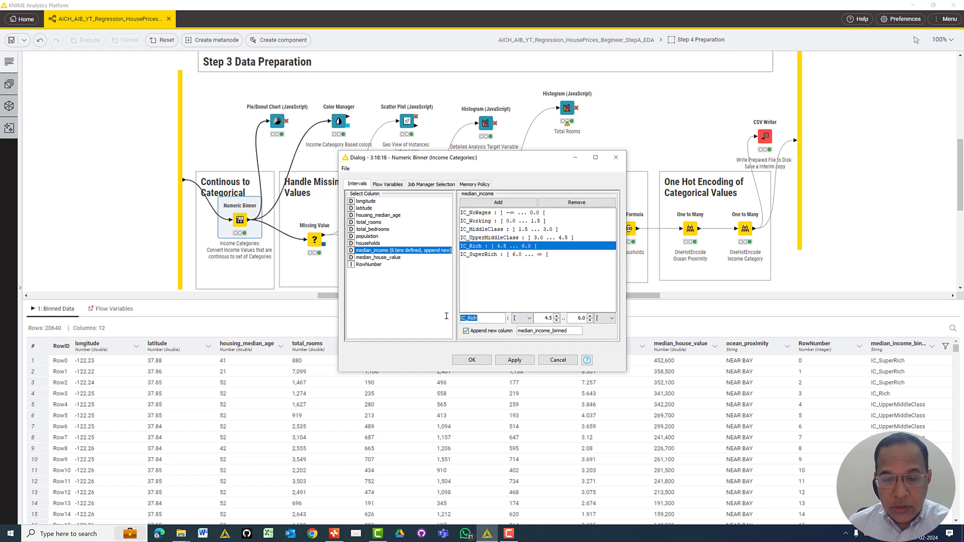
pyautogui.click(558, 360)
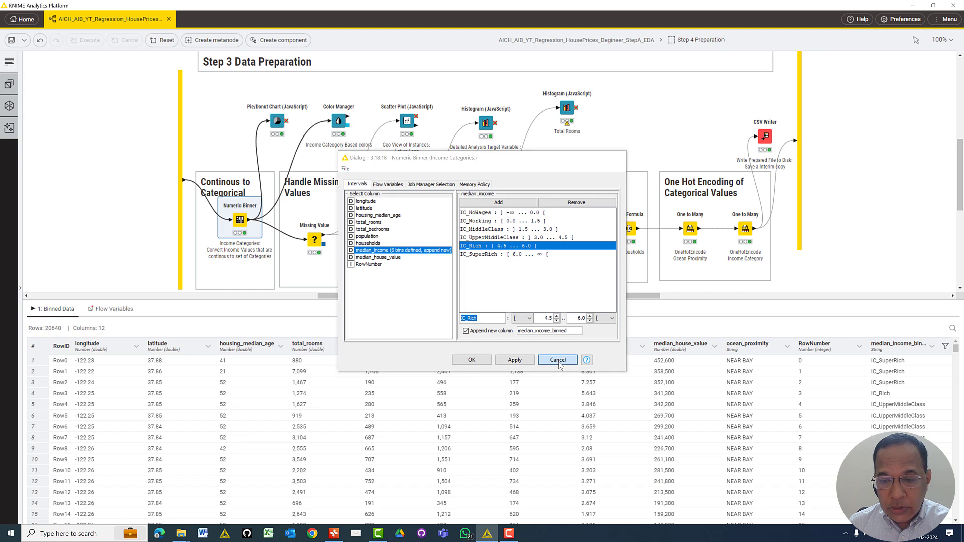
pyautogui.click(558, 360)
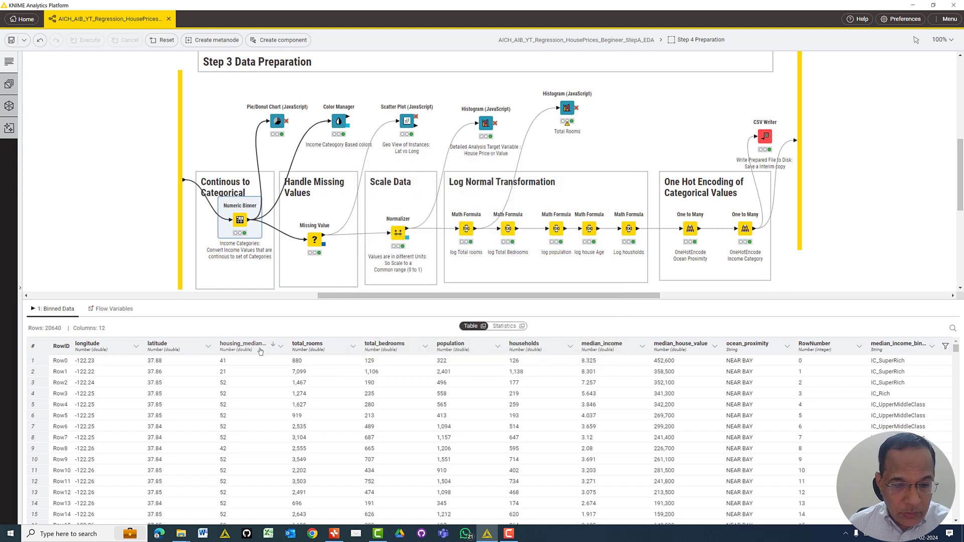
# Show the column statistics of the Numeric Binner's output and examine the missing and unique value counts.
pyautogui.click(505, 326)
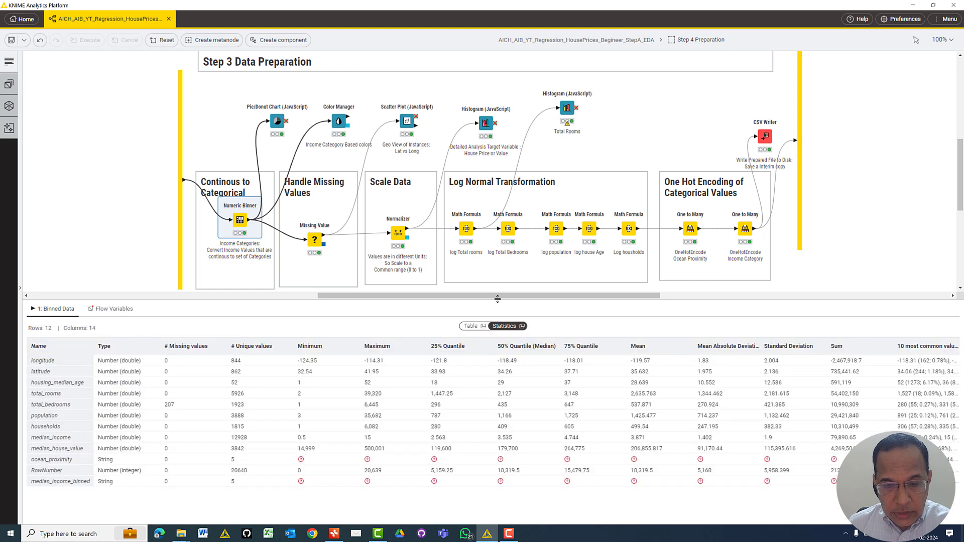
pyautogui.moveTo(498, 300); pyautogui.dragTo(506, 202)
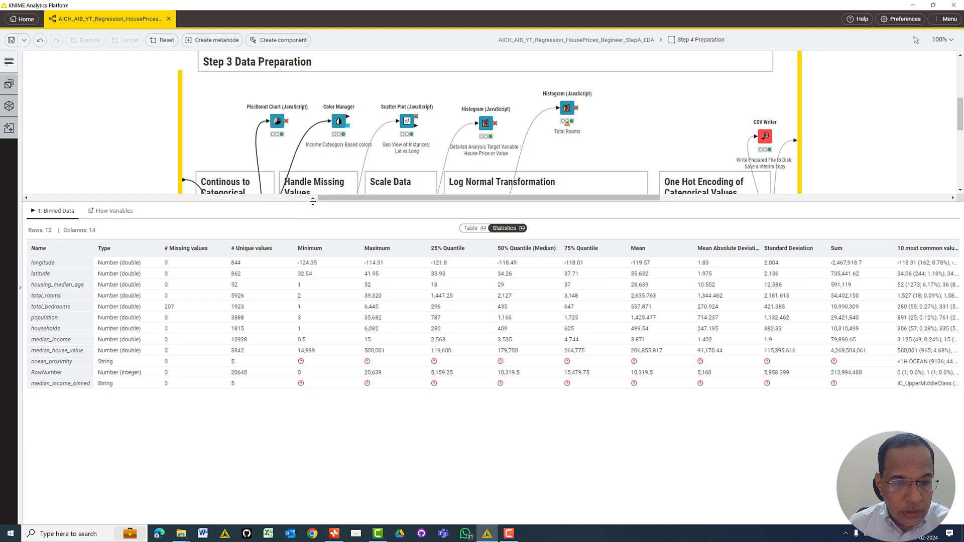
pyautogui.moveTo(312, 201); pyautogui.dragTo(309, 282)
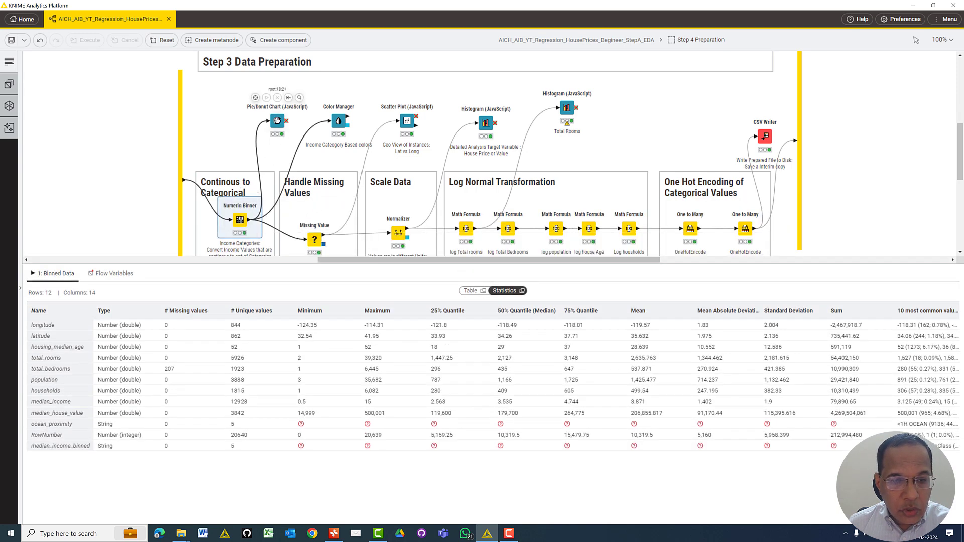
# Reopen the Pie/Donut Chart node's view, check the record counts of the income category slices, and close it.
pyautogui.rightClick(279, 122)
pyautogui.click(297, 142)
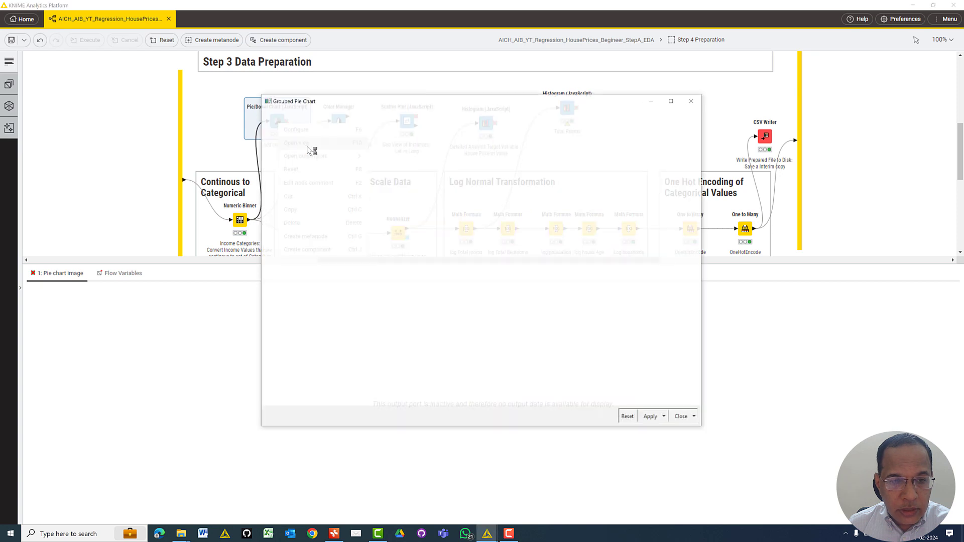
pyautogui.moveTo(524, 218)
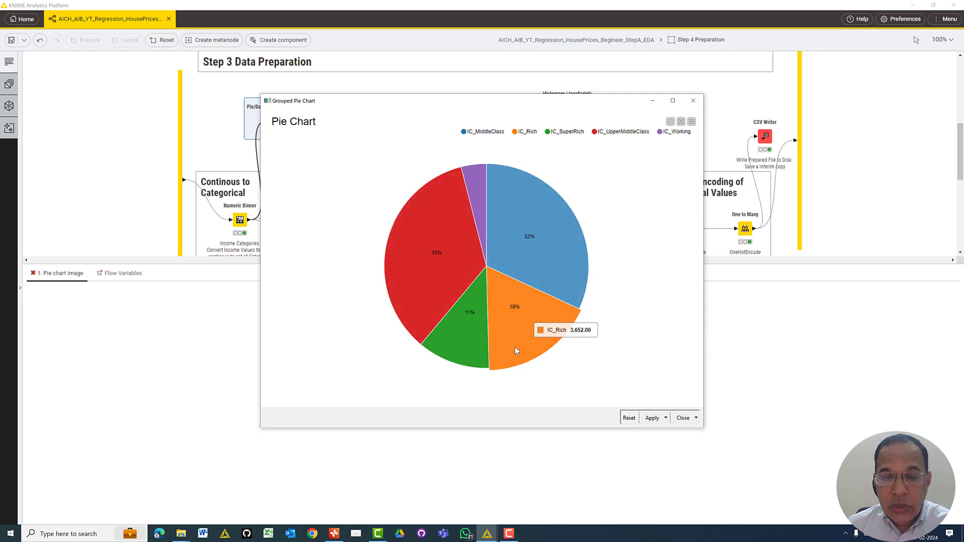
pyautogui.moveTo(480, 182)
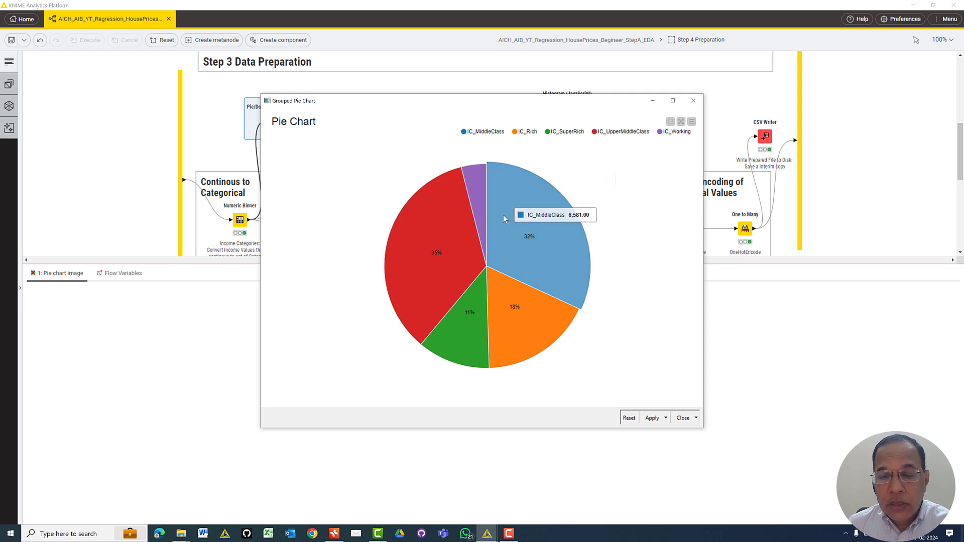
pyautogui.moveTo(441, 284)
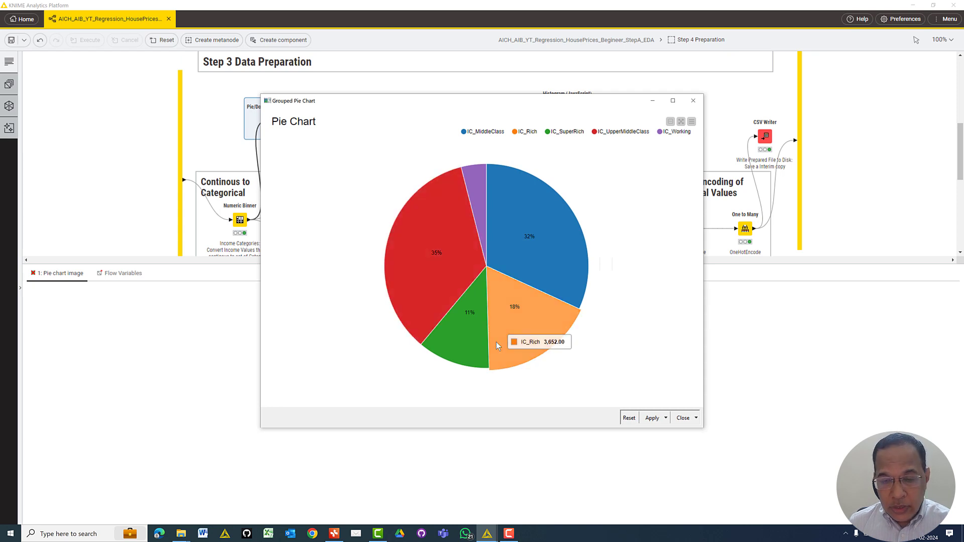
pyautogui.moveTo(460, 333)
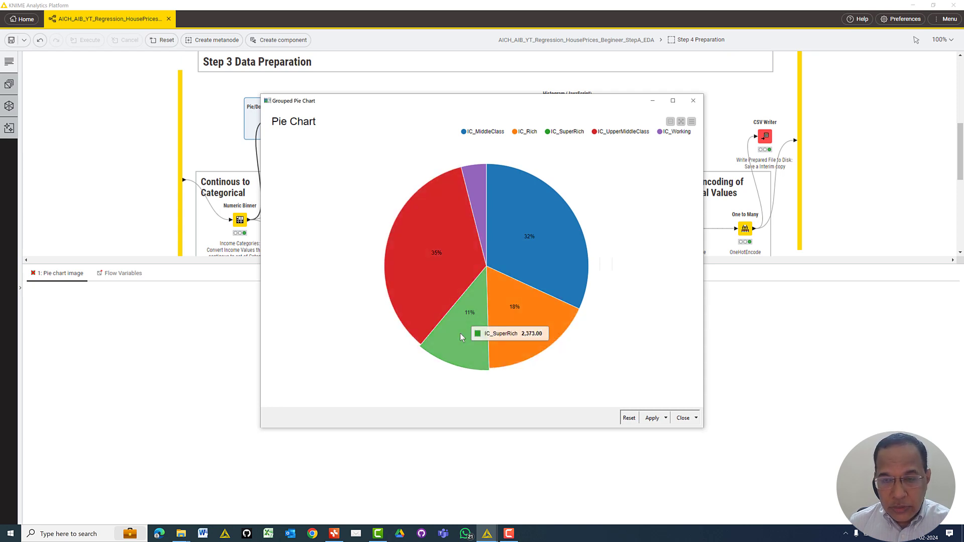
pyautogui.click(693, 101)
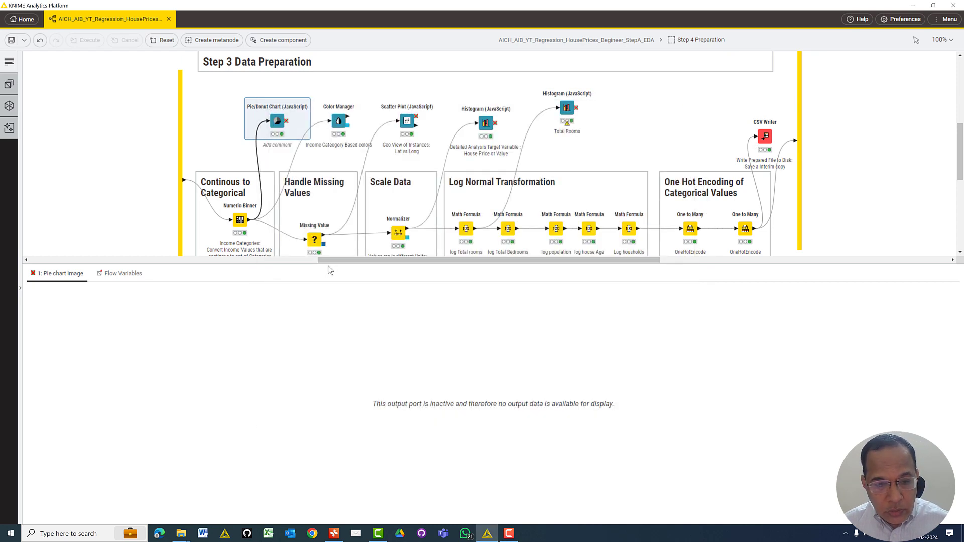
pyautogui.moveTo(327, 266); pyautogui.dragTo(323, 300)
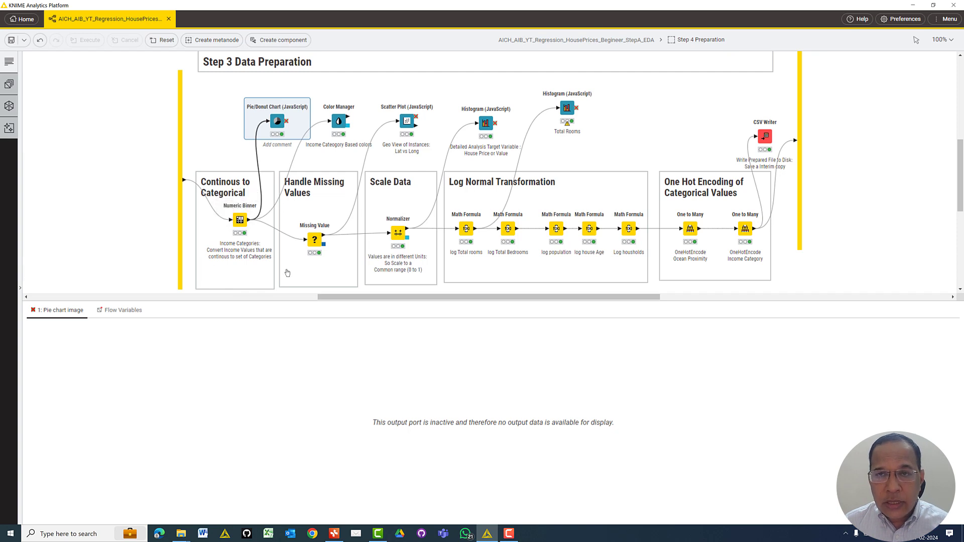
# Open the Missing Value node's configuration and review the replacement methods available for Number (double) columns.
pyautogui.click(344, 194)
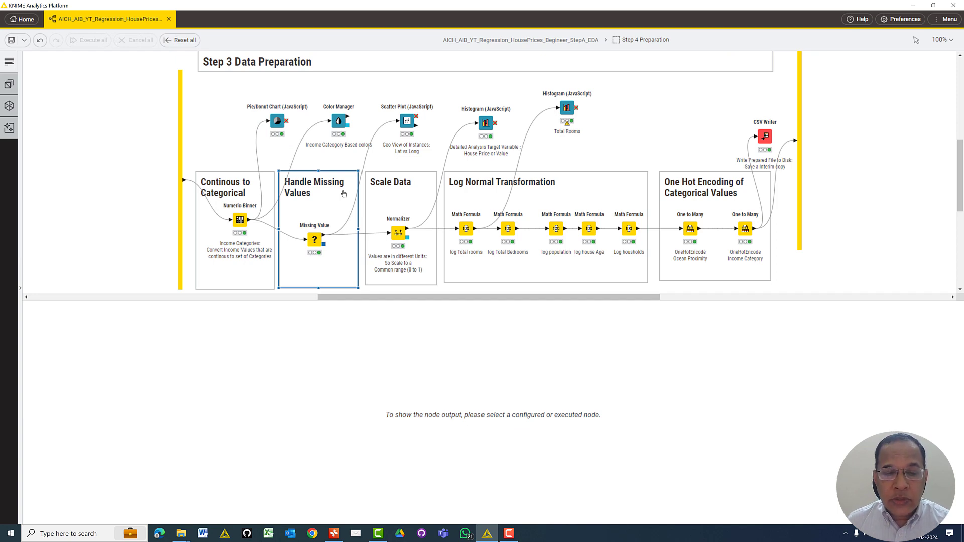
pyautogui.doubleClick(315, 239)
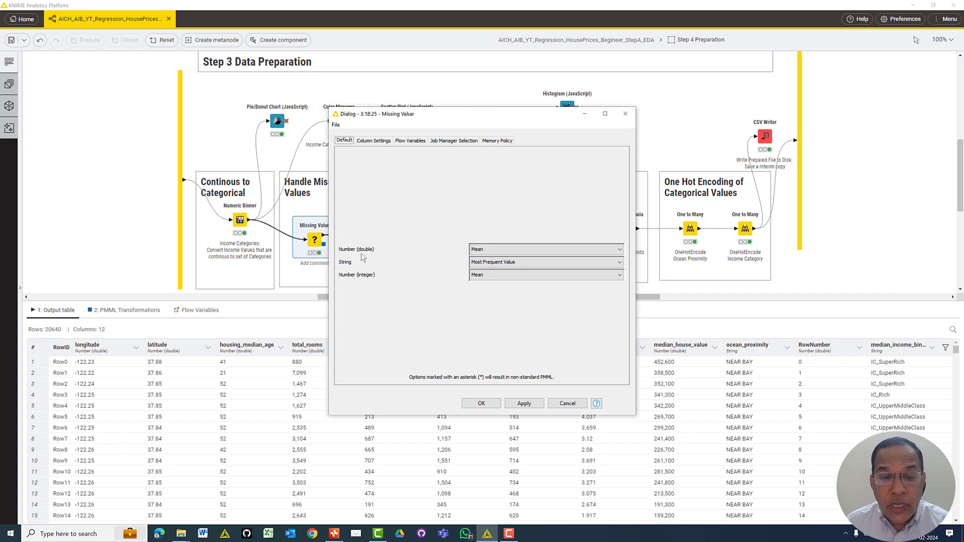
pyautogui.click(571, 248)
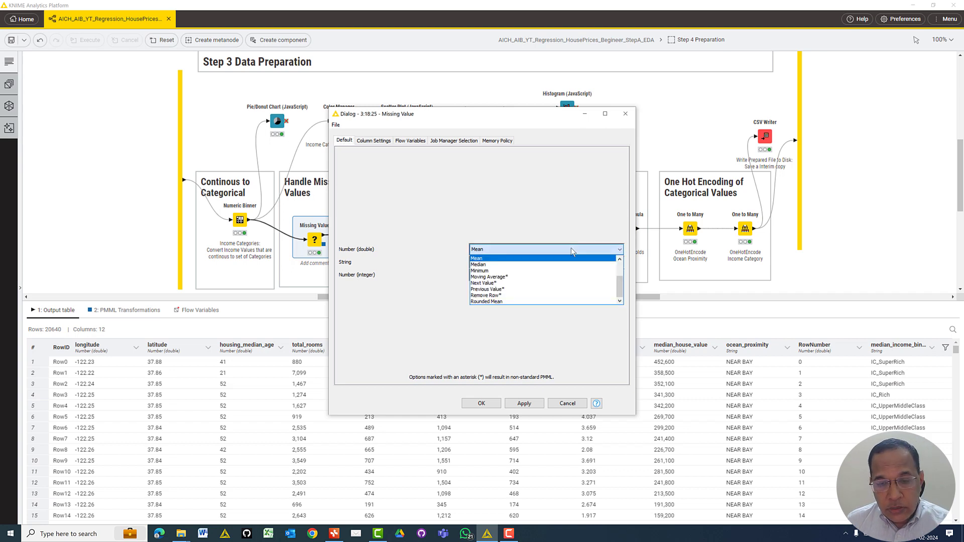
pyautogui.click(569, 218)
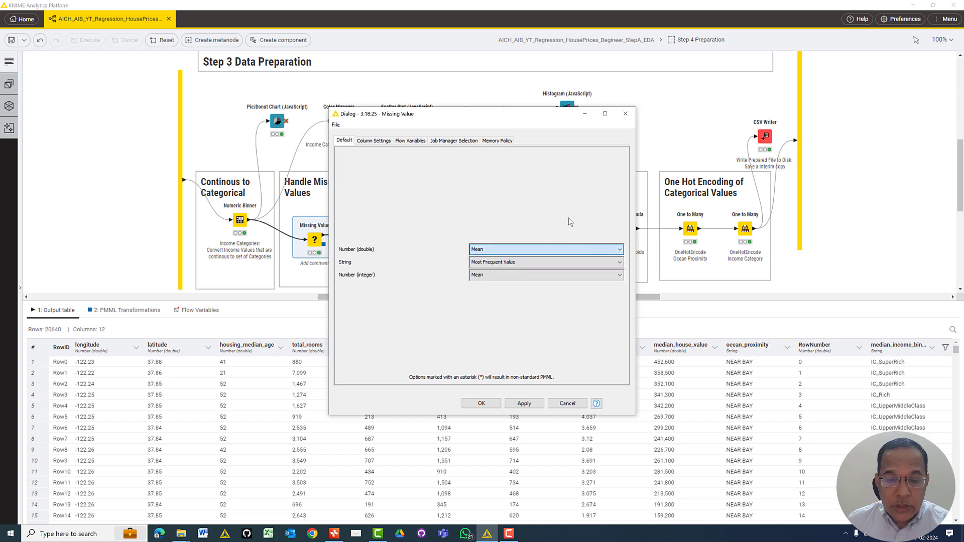
# Try the Fix Value method for Number (double) columns in the Missing Value configuration, and cancel the dialog.
pyautogui.click(540, 249)
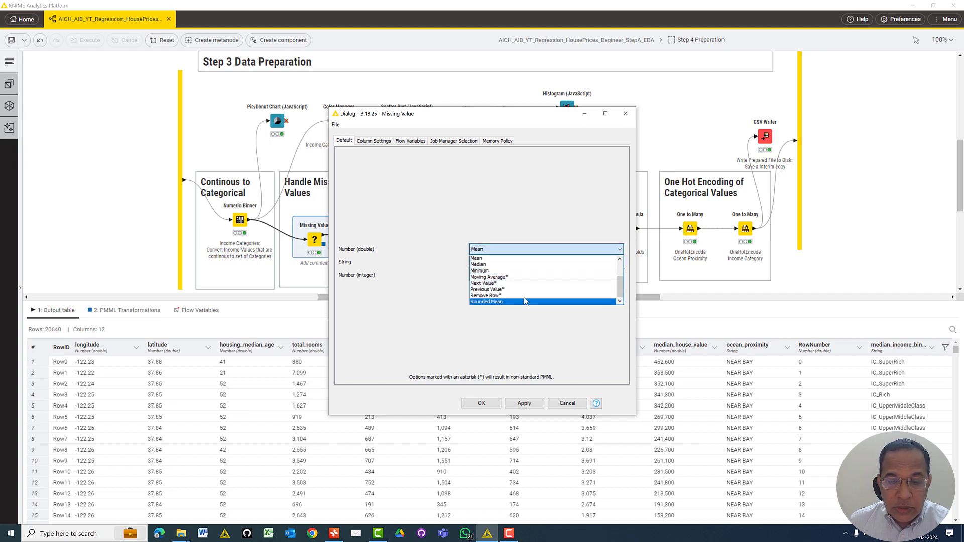
pyautogui.scroll(2, 529, 299)
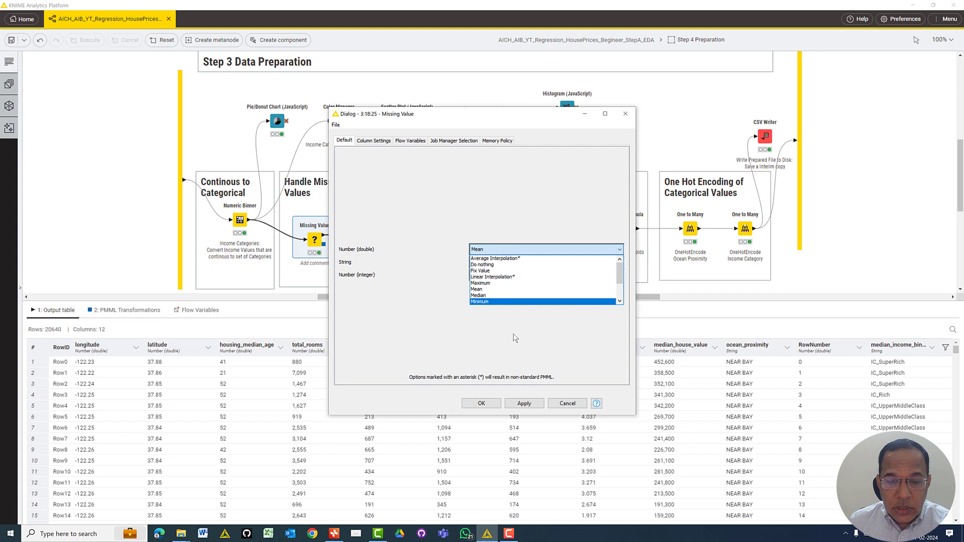
pyautogui.click(489, 272)
pyautogui.doubleClick(560, 255)
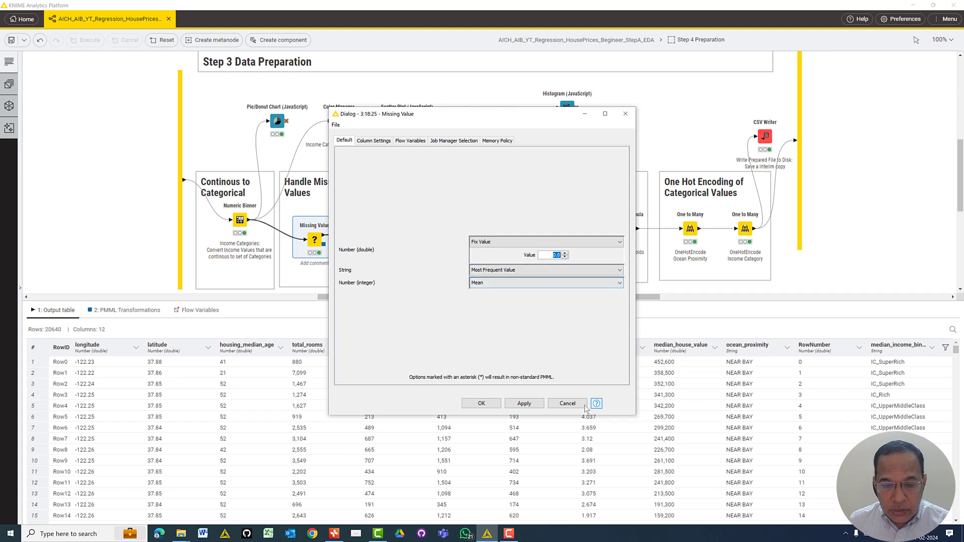
pyautogui.click(568, 404)
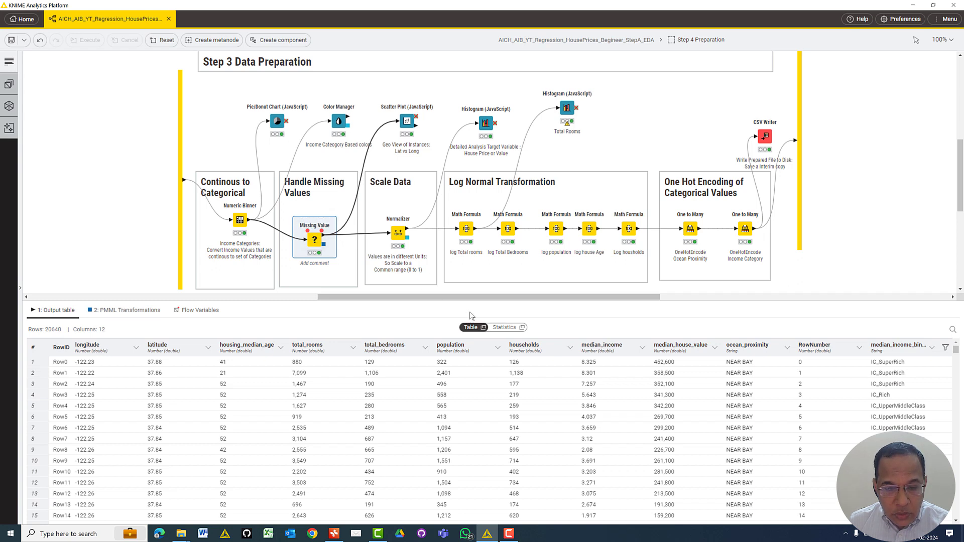
# Show the Missing Value output's statistics, check total_bedrooms for missing values, and compare the housing_median_age and total_rooms rows.
pyautogui.click(504, 327)
pyautogui.moveTo(483, 302); pyautogui.dragTo(482, 277)
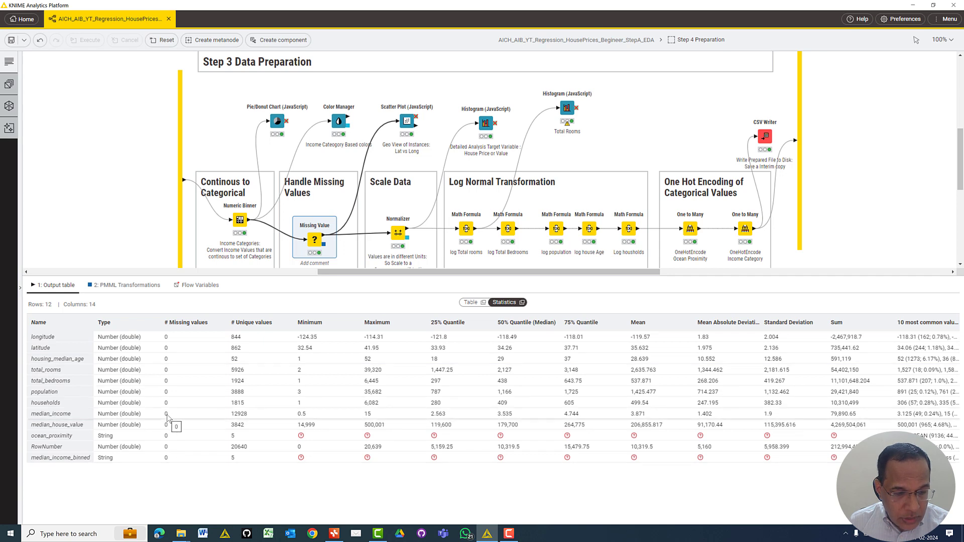
pyautogui.click(170, 383)
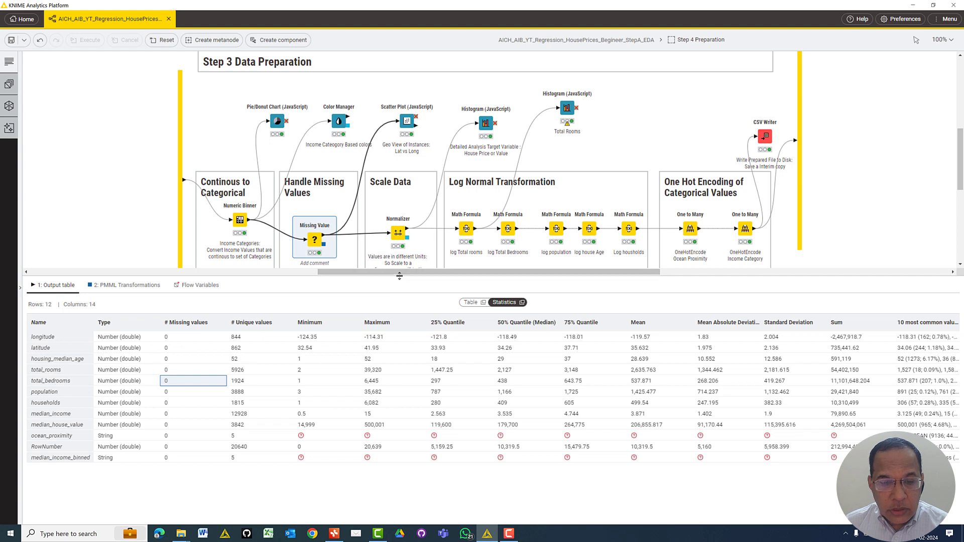
pyautogui.moveTo(400, 275); pyautogui.dragTo(400, 308)
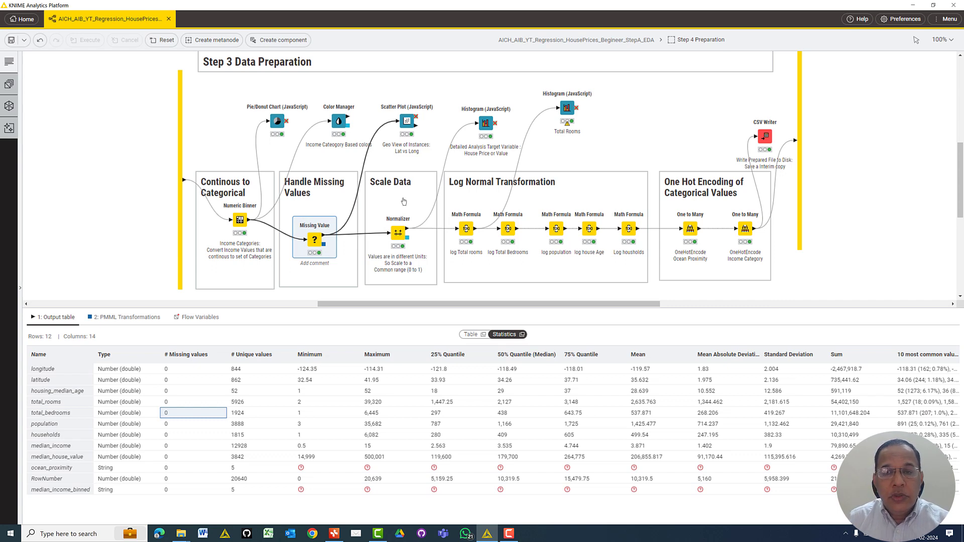
pyautogui.click(77, 391)
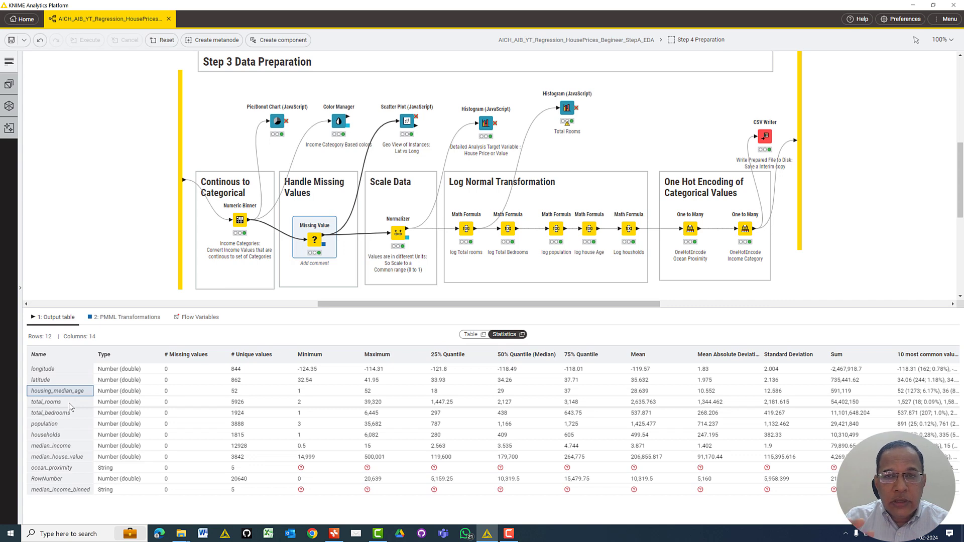
pyautogui.click(69, 403)
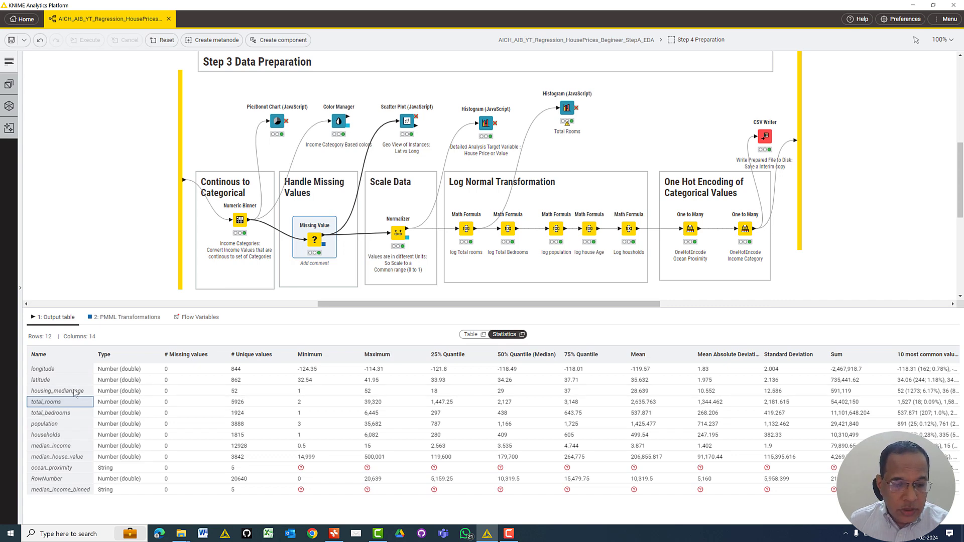
# Inspect the Normalizer's output table, review its included columns and Min-Max range in the configuration, and cancel the dialog.
pyautogui.click(397, 233)
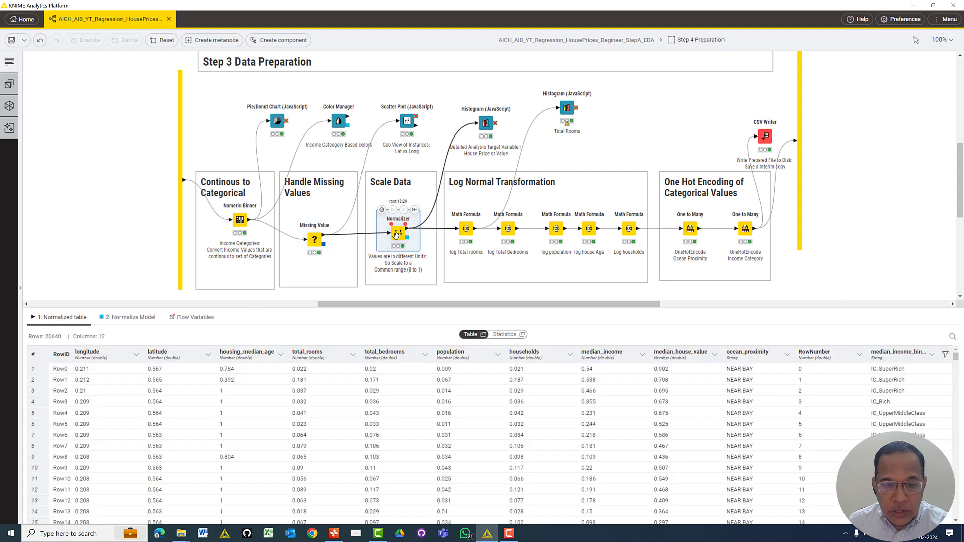
pyautogui.moveTo(395, 310); pyautogui.dragTo(396, 299)
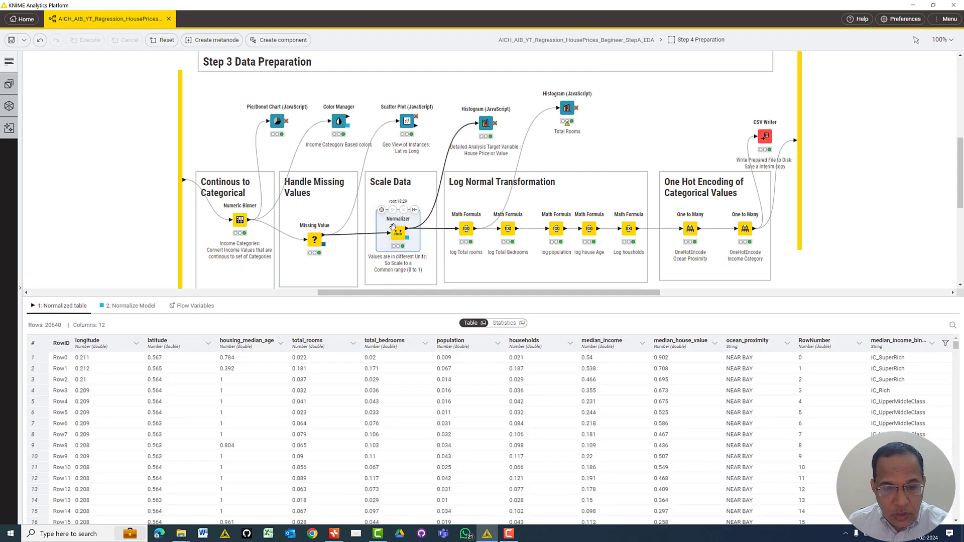
pyautogui.click(382, 210)
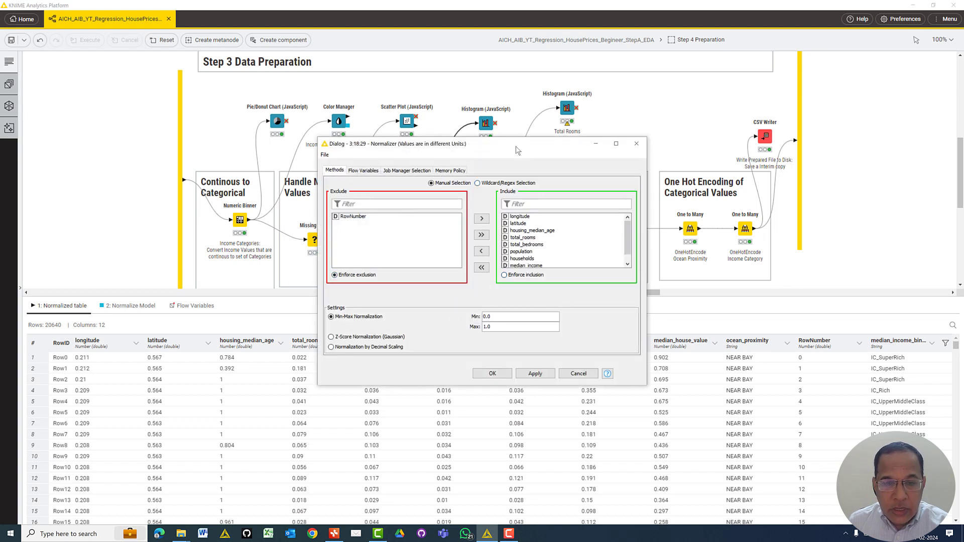
pyautogui.moveTo(513, 148); pyautogui.dragTo(483, 137)
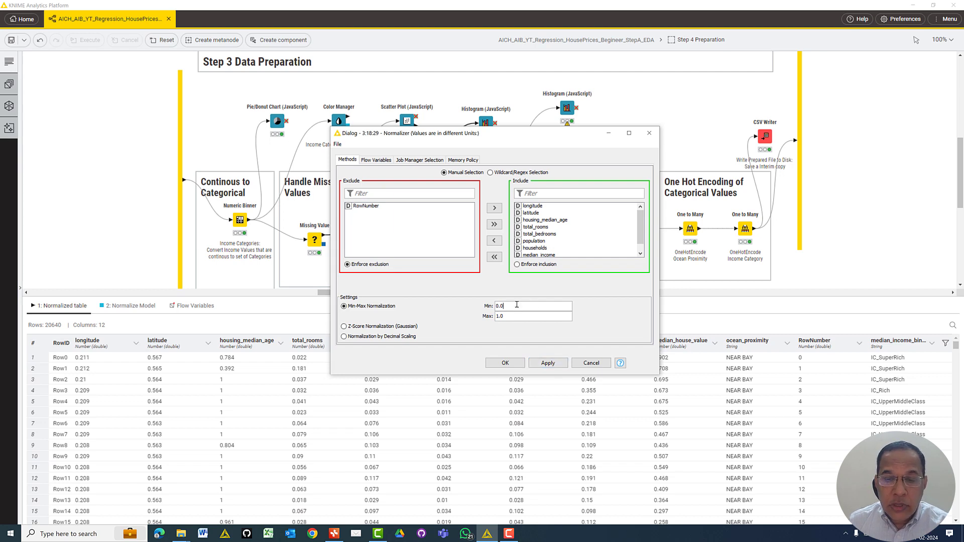
pyautogui.click(591, 364)
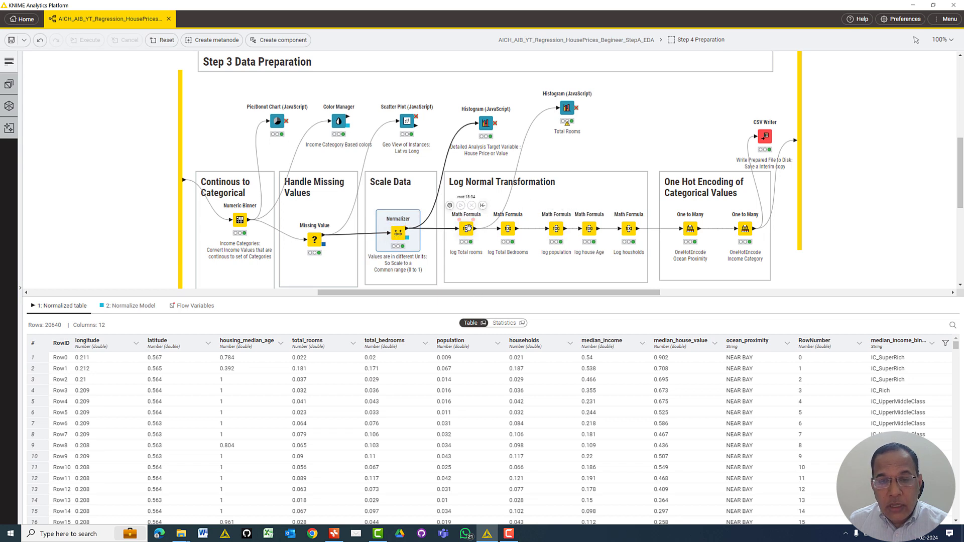
# Open the view of the Histogram node fed by the Normalizer, examine the total_rooms distribution, and close it.
pyautogui.click(486, 122)
pyautogui.doubleClick(486, 121)
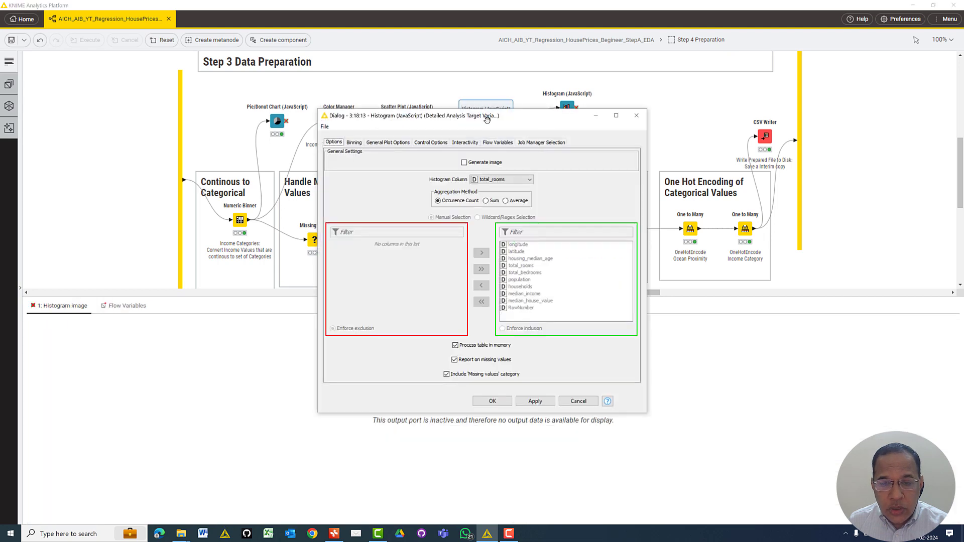
pyautogui.click(576, 401)
pyautogui.rightClick(487, 128)
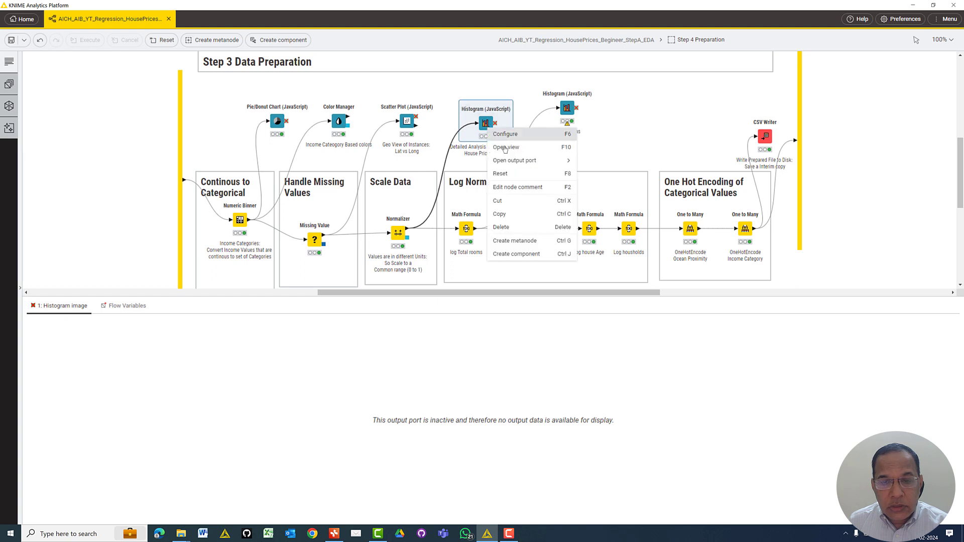
pyautogui.click(506, 148)
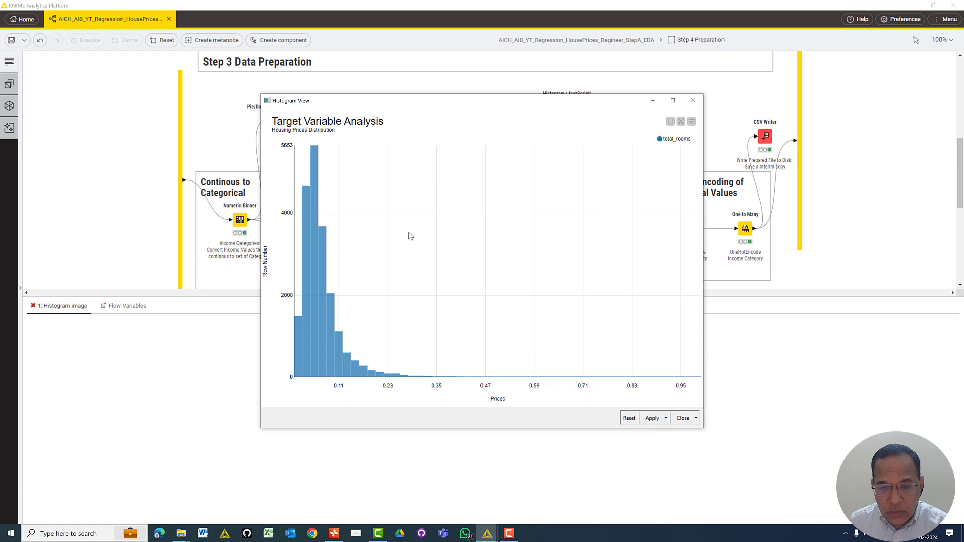
pyautogui.click(694, 101)
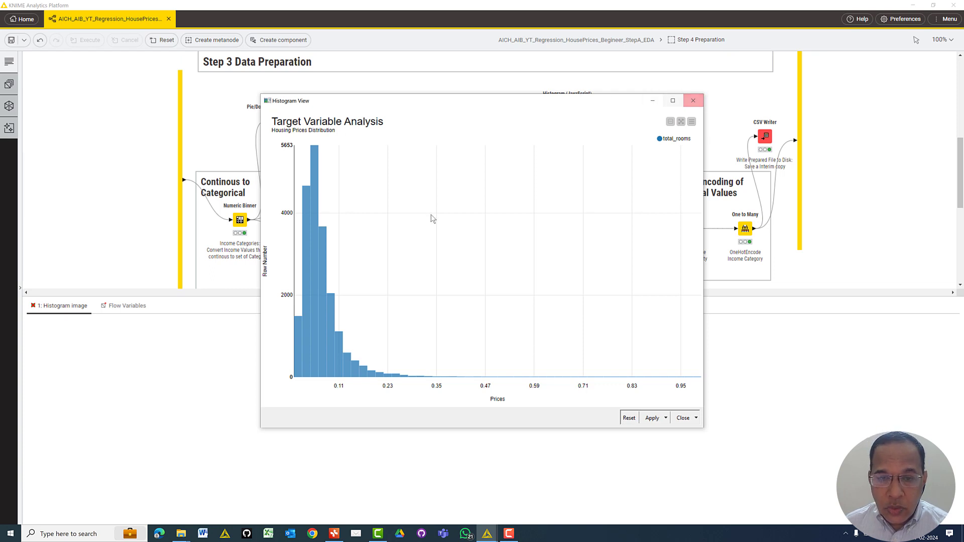
pyautogui.click(693, 102)
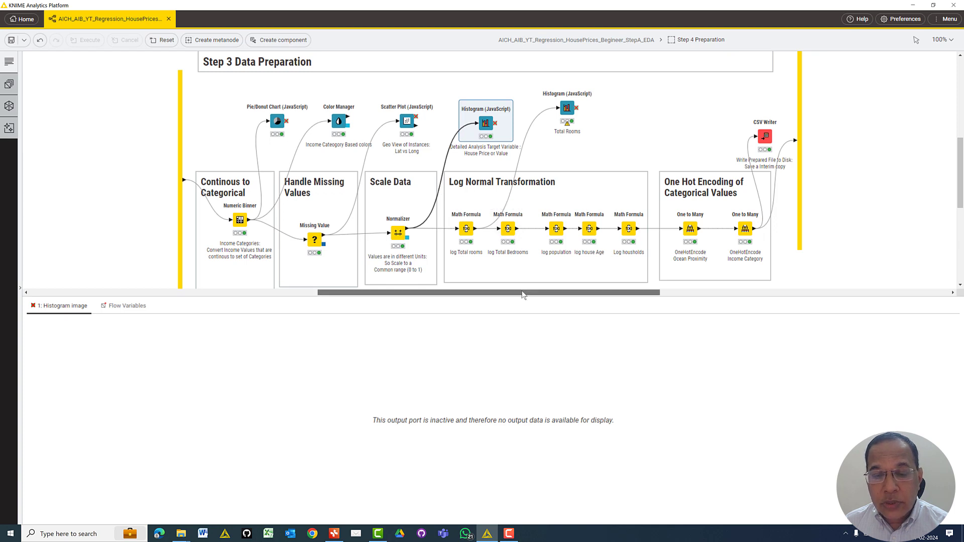
# Inspect the log Total rooms Math Formula's output, review its log($total_rooms$) expression and appended log_total_rooms column in the configuration, and cancel the dialog.
pyautogui.moveTo(522, 291); pyautogui.dragTo(563, 297)
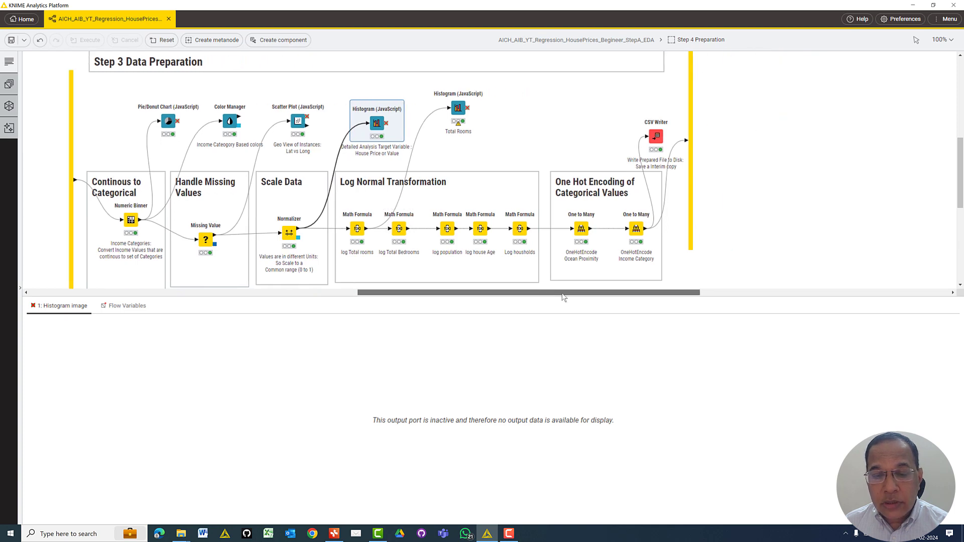
pyautogui.click(356, 231)
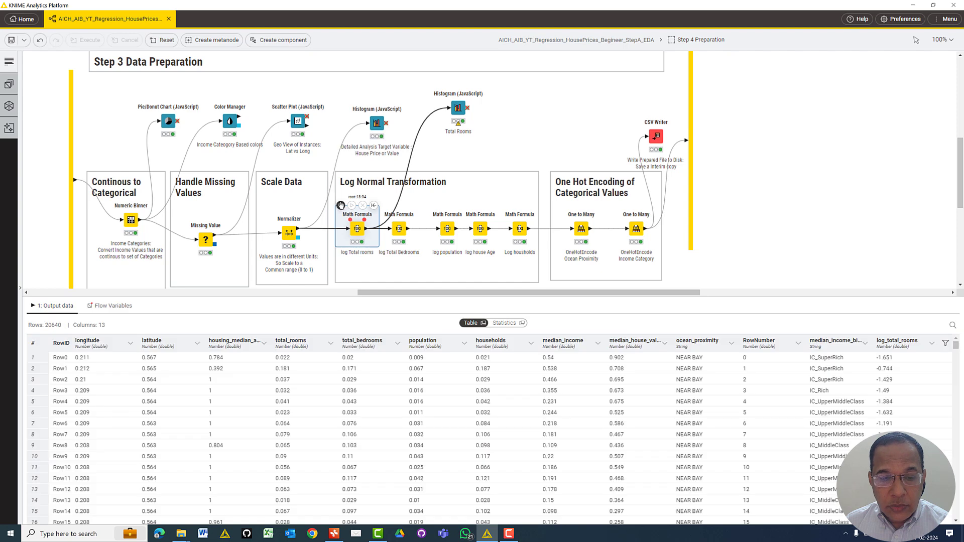
pyautogui.click(341, 205)
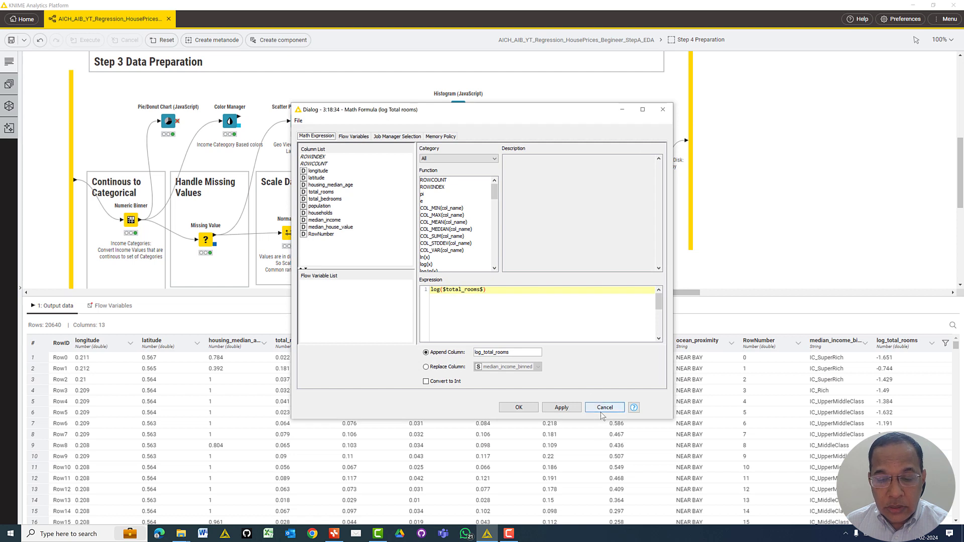
pyautogui.click(496, 352)
pyautogui.doubleClick(496, 352)
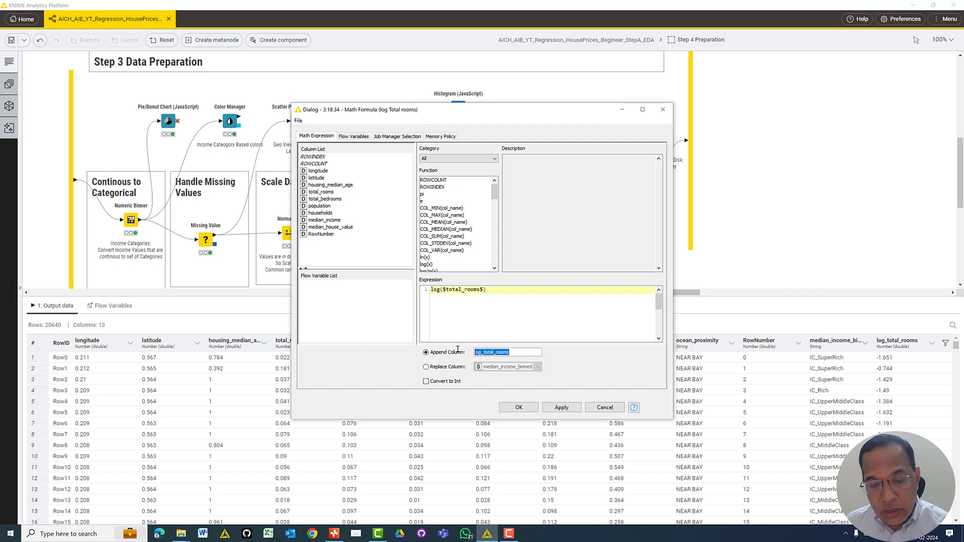
pyautogui.click(604, 407)
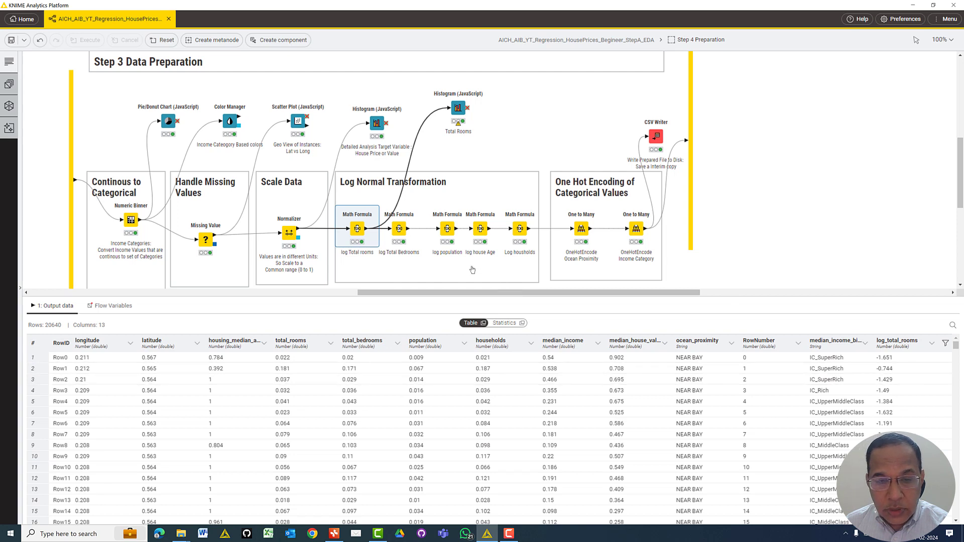
# Open the view of the Total Rooms Histogram node, examine the log_total_rooms distribution, and close it.
pyautogui.rightClick(459, 112)
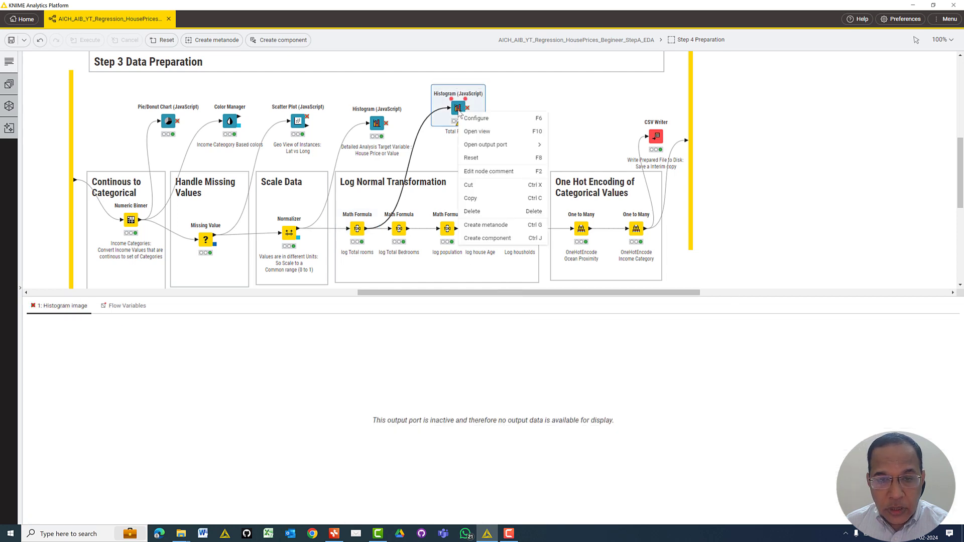
pyautogui.click(470, 132)
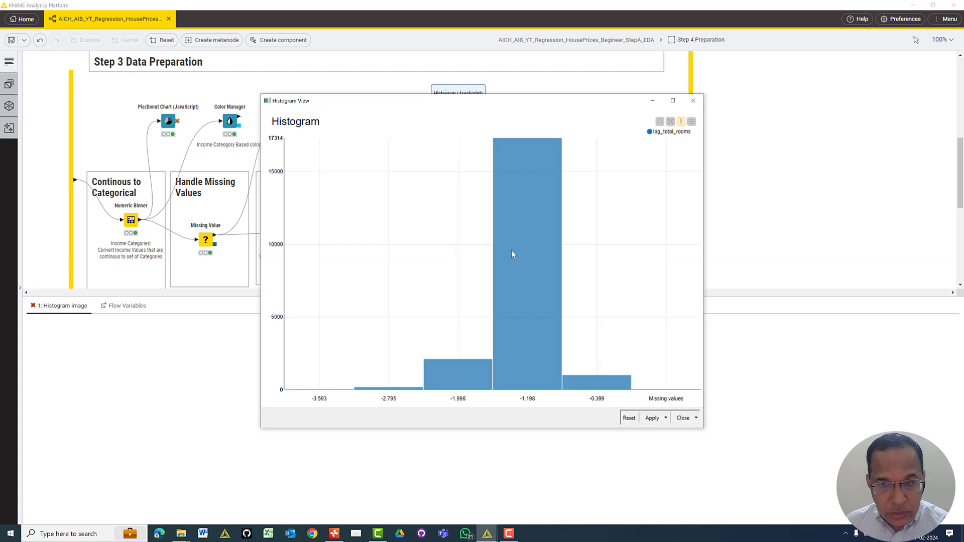
pyautogui.moveTo(496, 256)
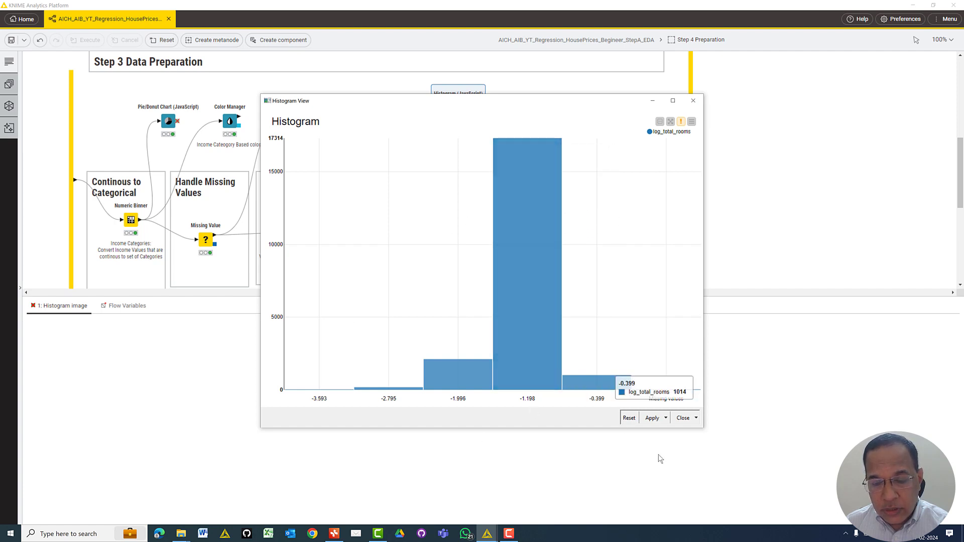
pyautogui.click(683, 419)
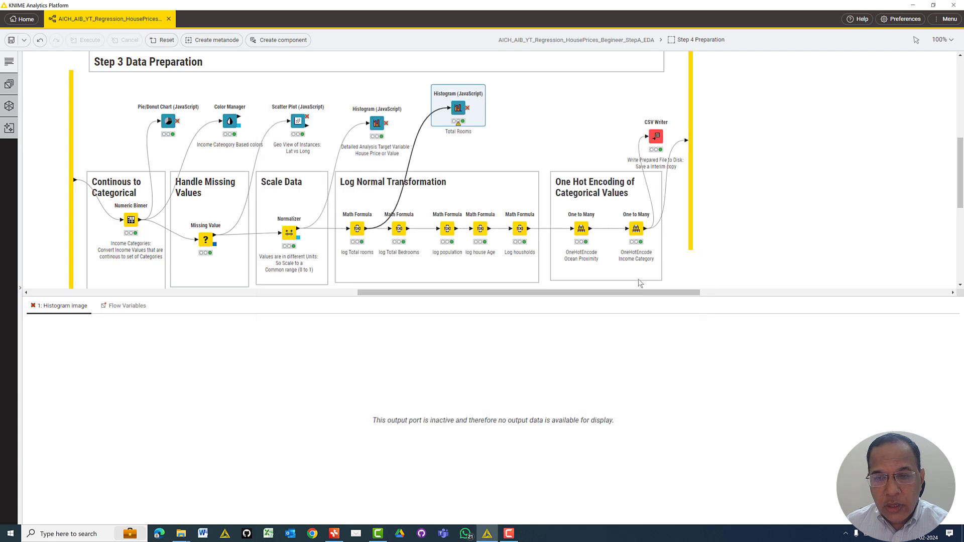
# Inspect the output tables of the Math Formula nodes for bedrooms, population, house age and households, and collapse the node output area.
pyautogui.click(401, 229)
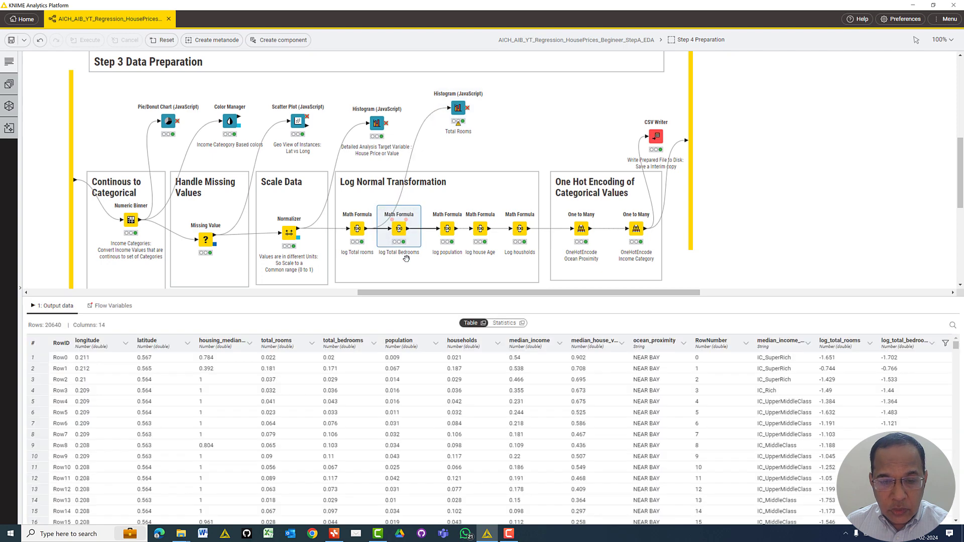
pyautogui.click(445, 230)
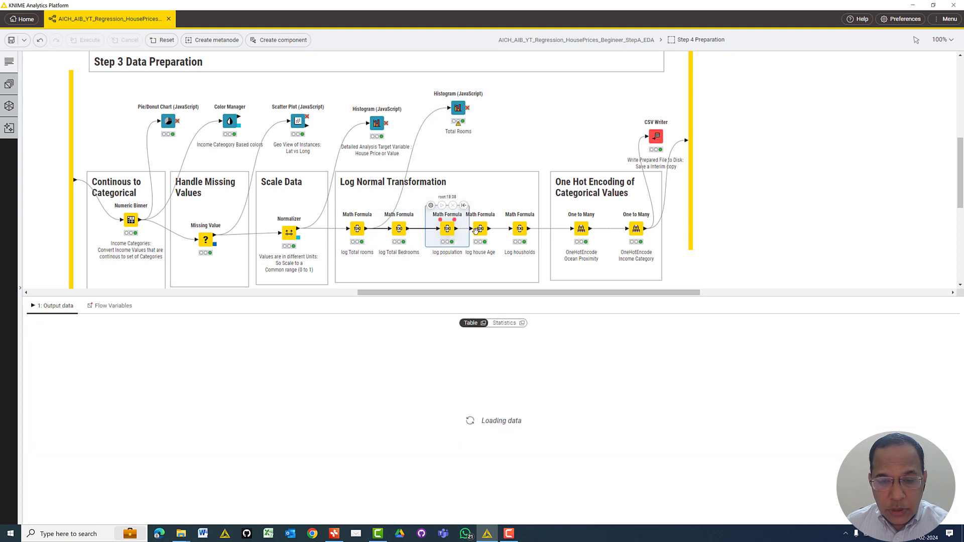
pyautogui.click(480, 230)
pyautogui.click(517, 229)
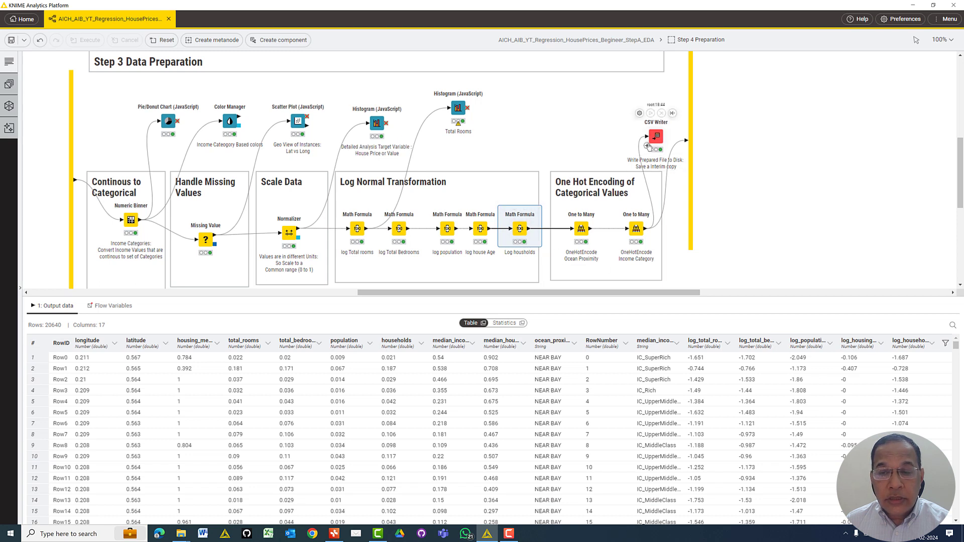
pyautogui.click(560, 295)
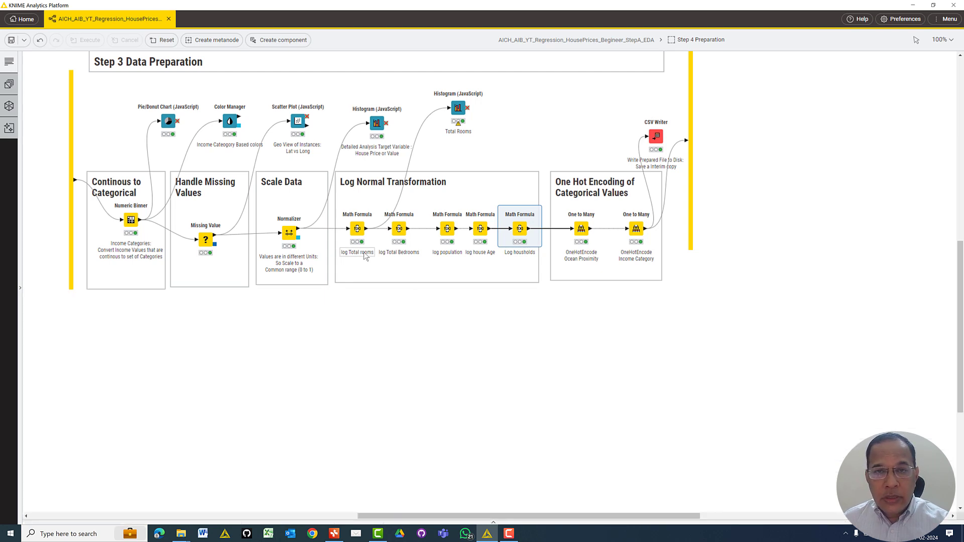
pyautogui.moveTo(136, 221)
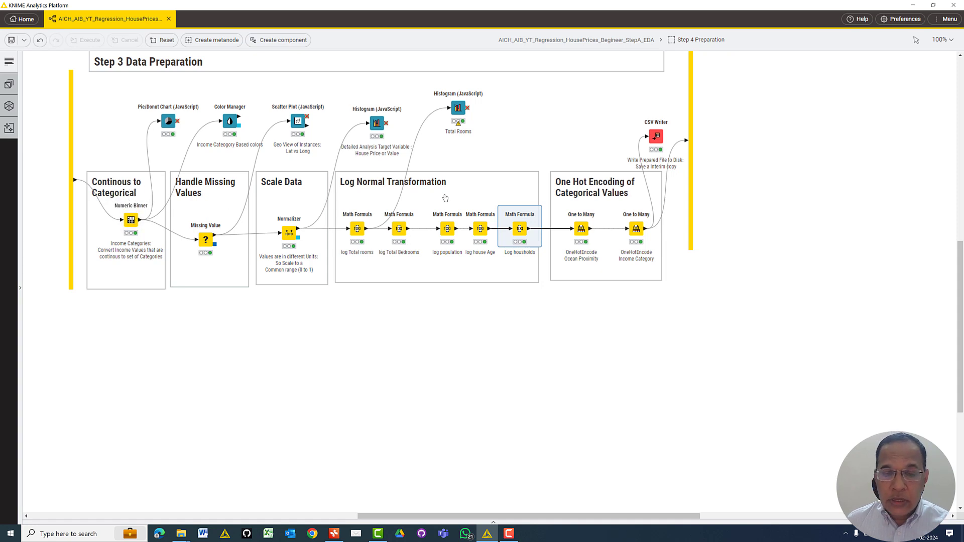
pyautogui.click(441, 278)
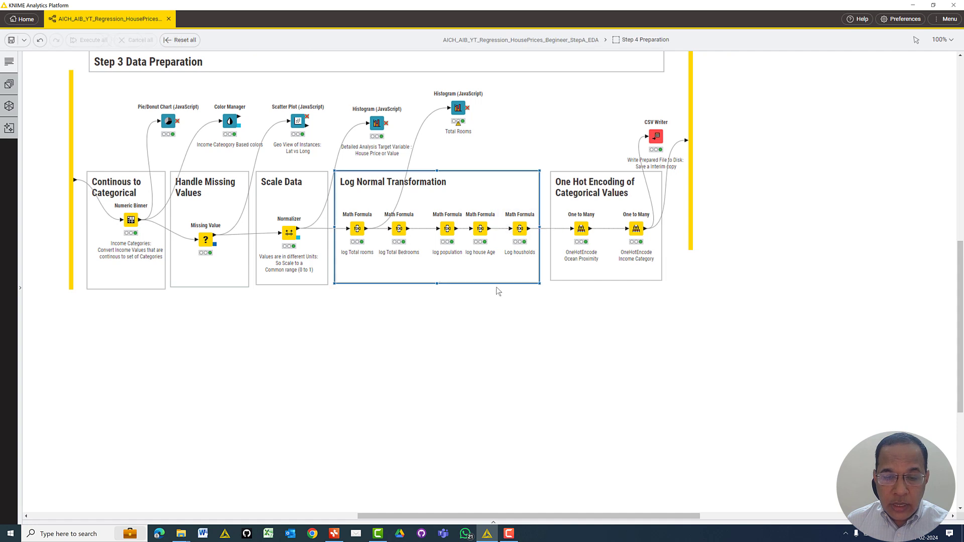
pyautogui.click(576, 190)
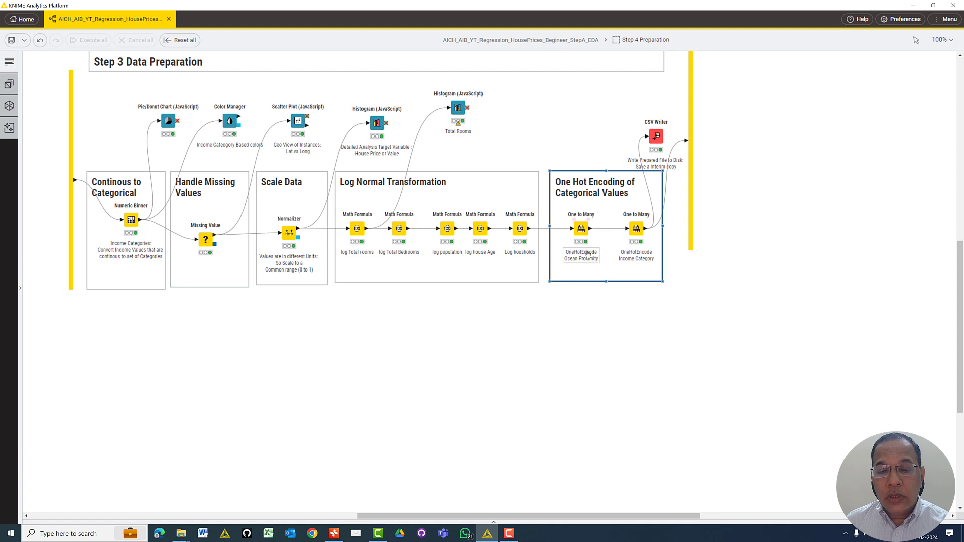
# Open the configuration of the Ocean Proximity One to Many node, review ocean_proximity as the included column, and cancel the dialog.
pyautogui.click(582, 230)
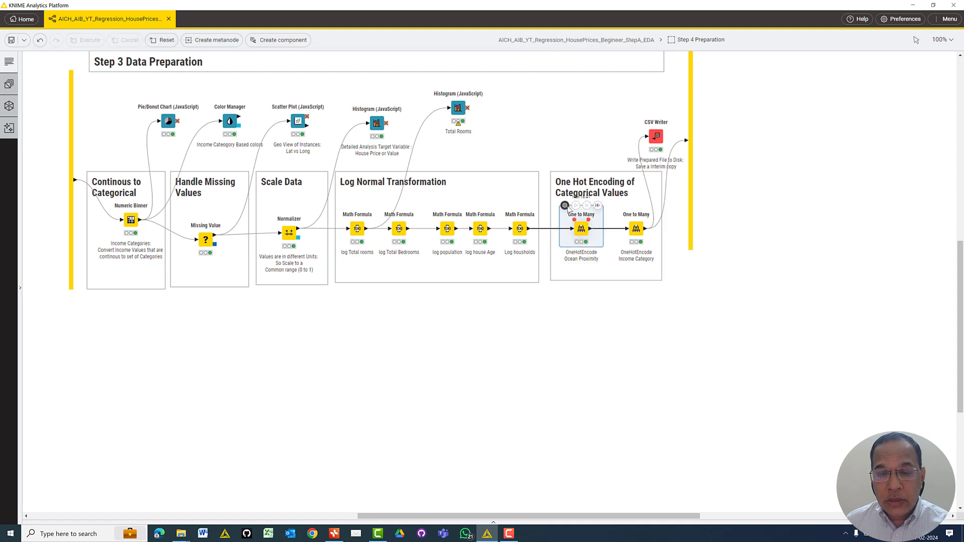
pyautogui.click(556, 317)
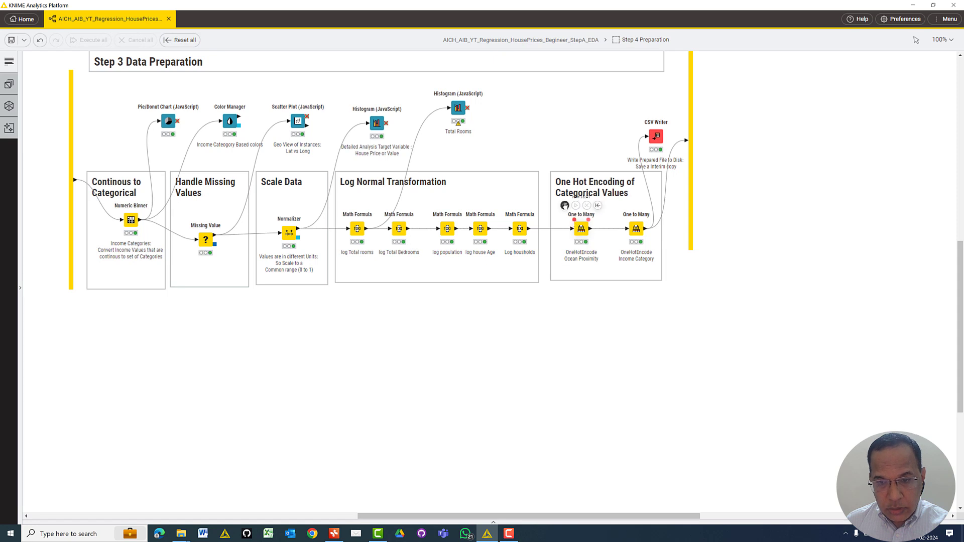
pyautogui.click(566, 206)
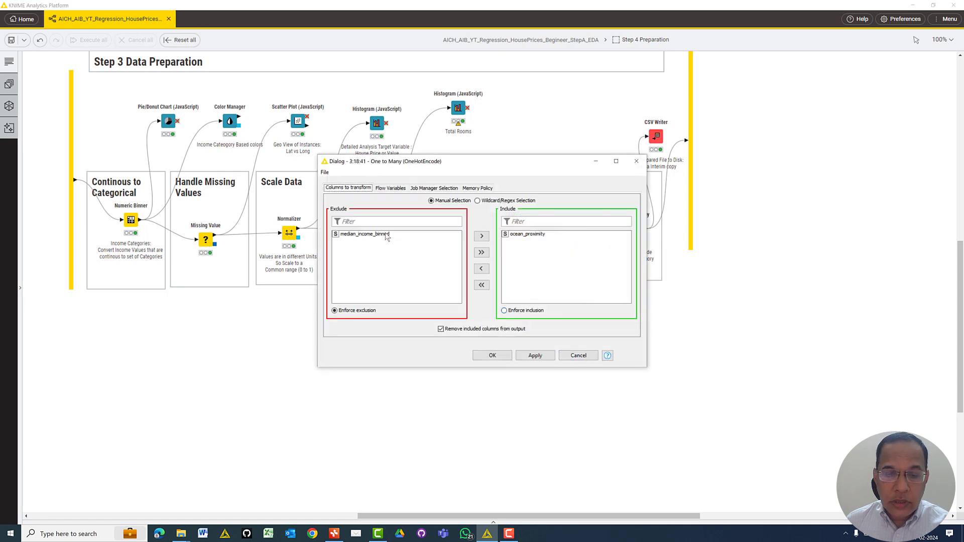
pyautogui.click(536, 236)
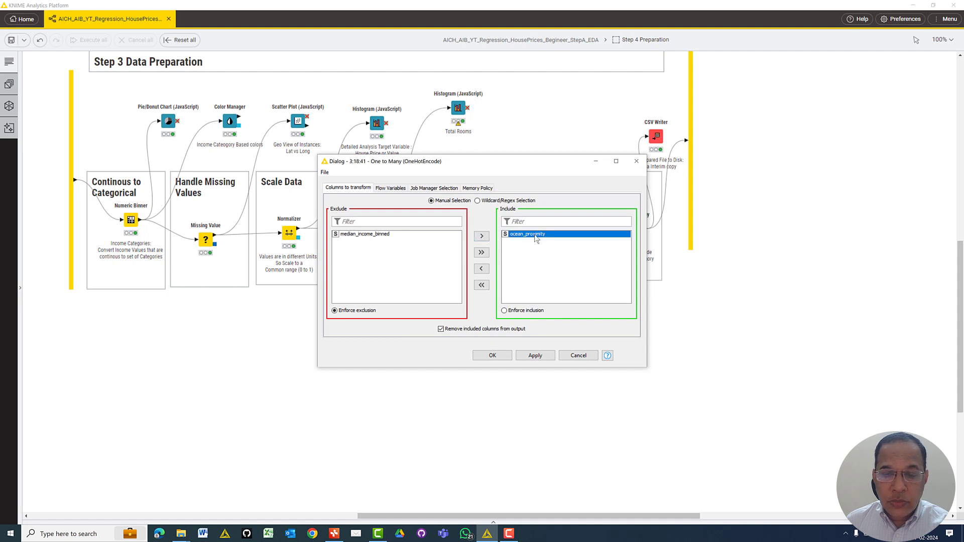
pyautogui.click(577, 356)
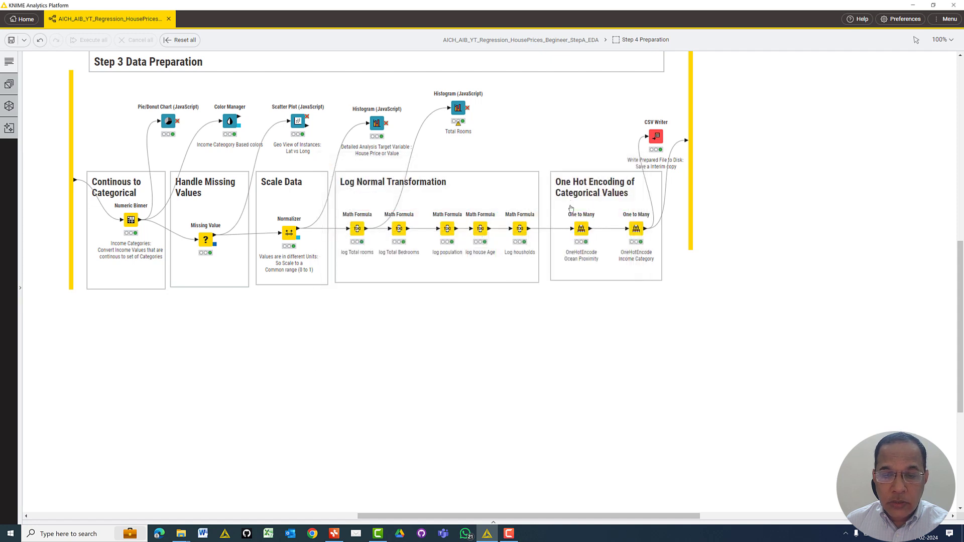
pyautogui.click(580, 229)
pyautogui.doubleClick(580, 229)
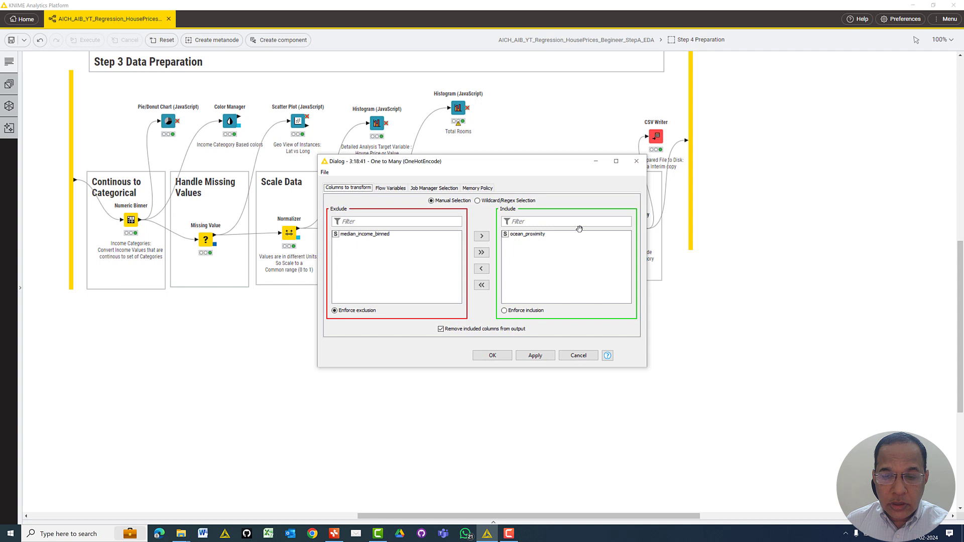
pyautogui.click(578, 356)
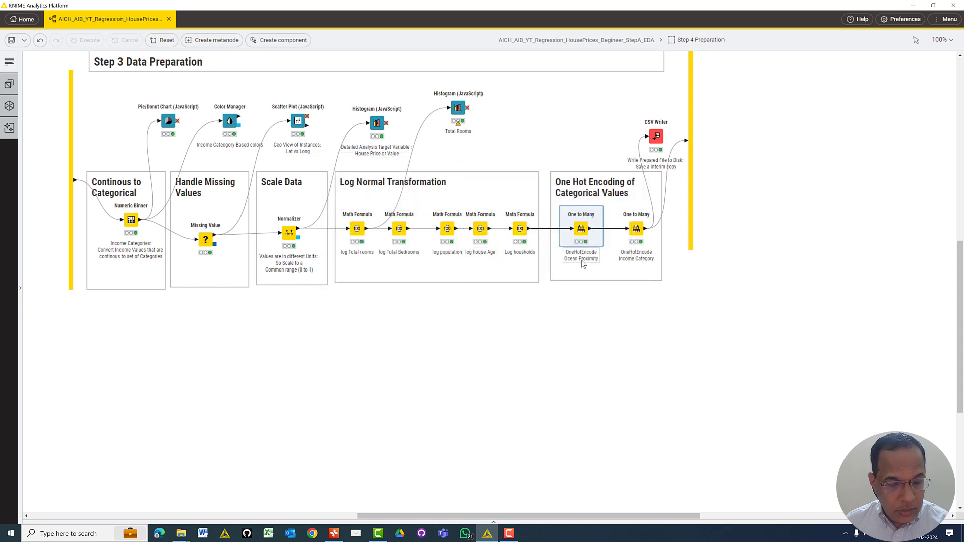
pyautogui.rightClick(576, 224)
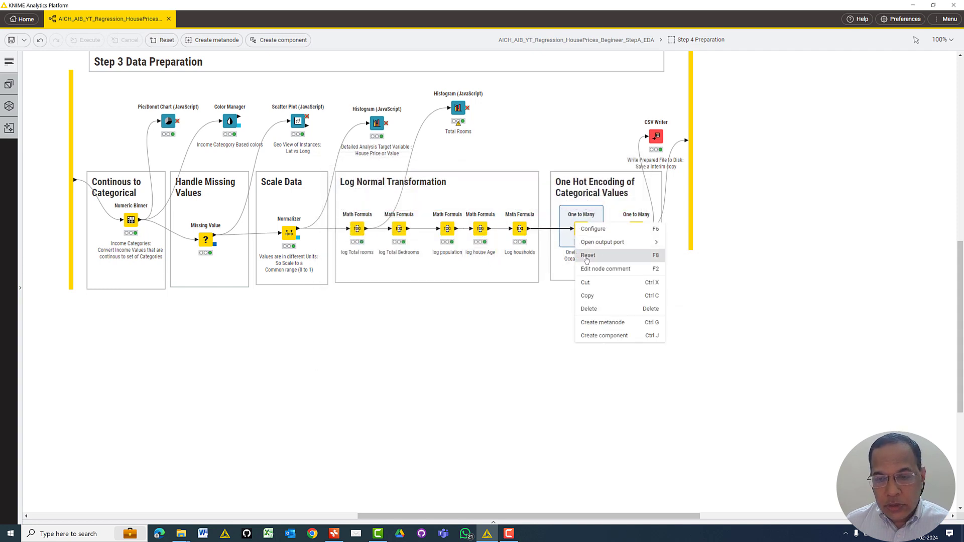
pyautogui.moveTo(593, 248)
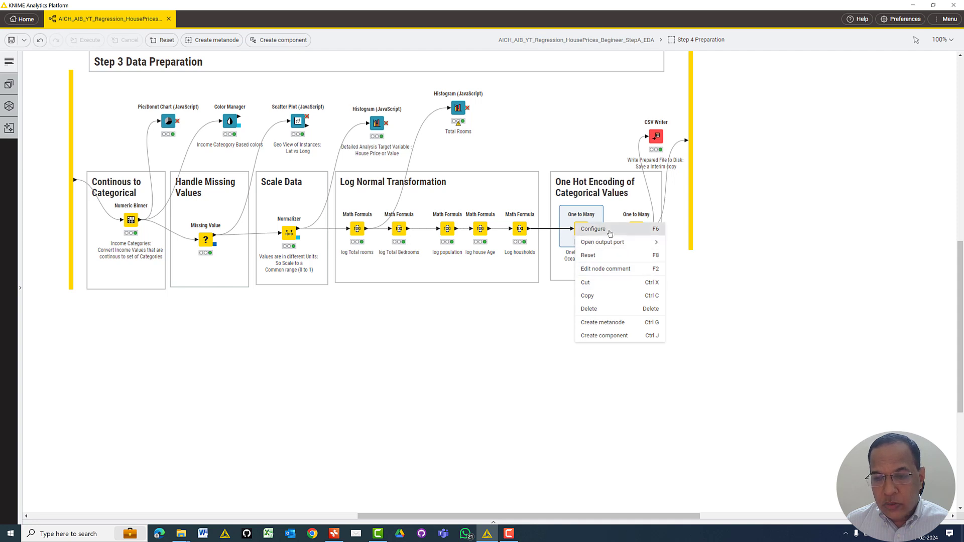
pyautogui.click(581, 216)
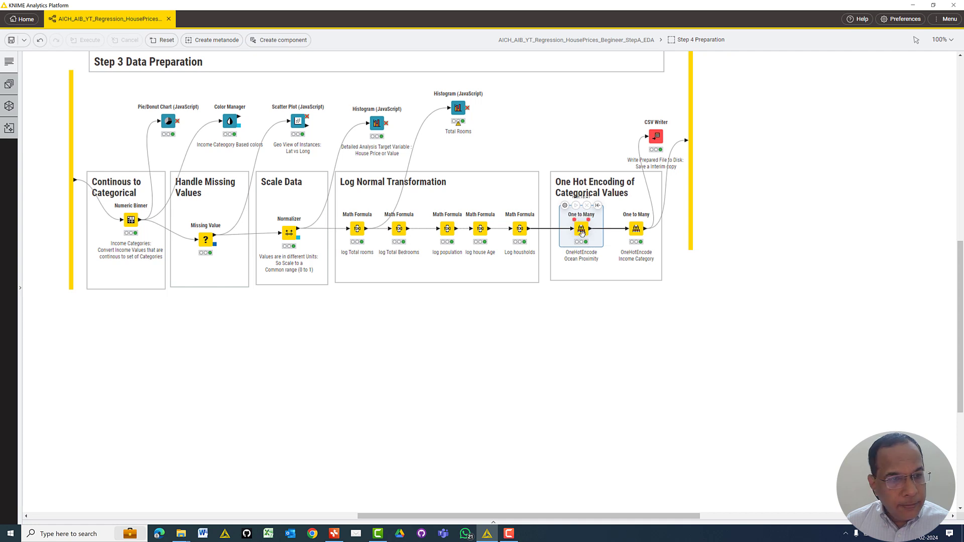
pyautogui.doubleClick(581, 230)
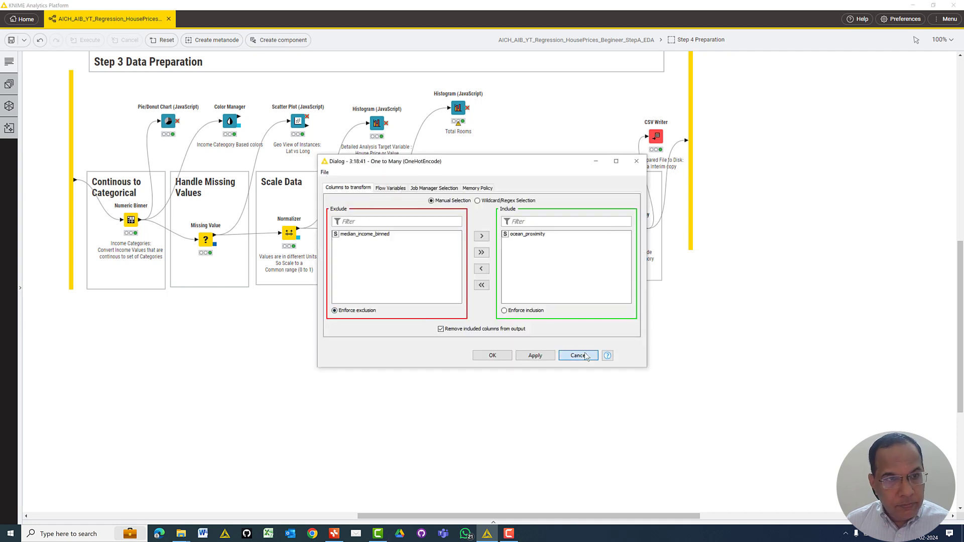
pyautogui.click(578, 356)
pyautogui.rightClick(265, 326)
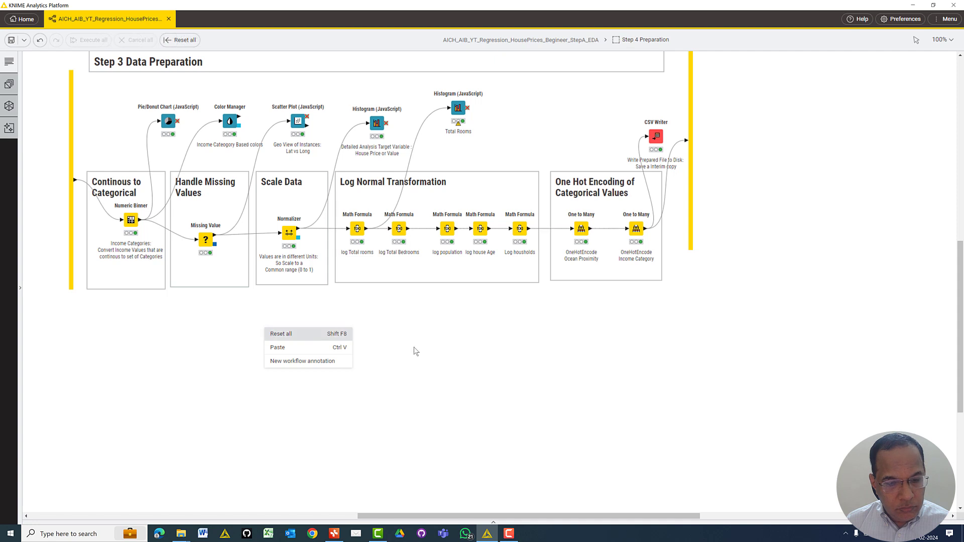
pyautogui.click(383, 355)
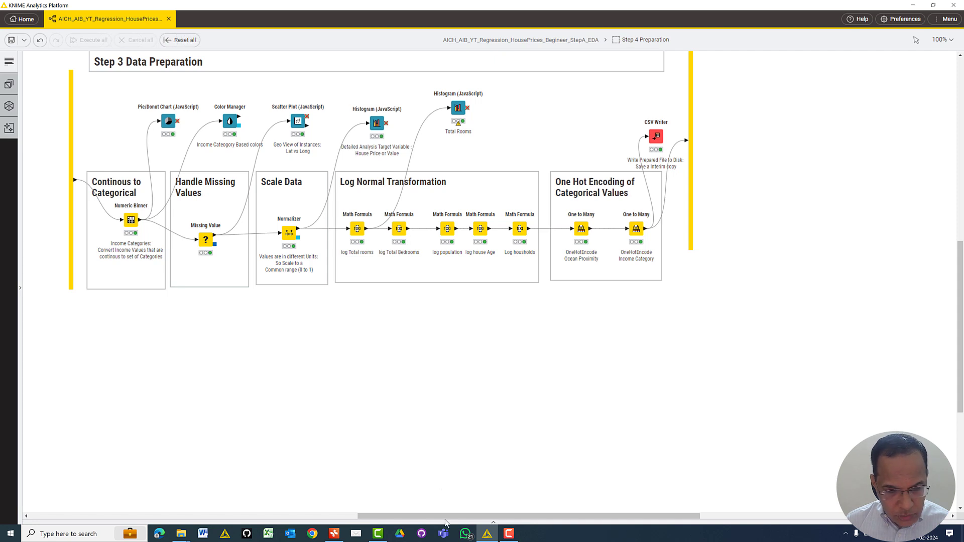
# Restore the node output area below the workflow and display the Ocean Proximity One to Many node's output table.
pyautogui.moveTo(445, 523); pyautogui.dragTo(450, 317)
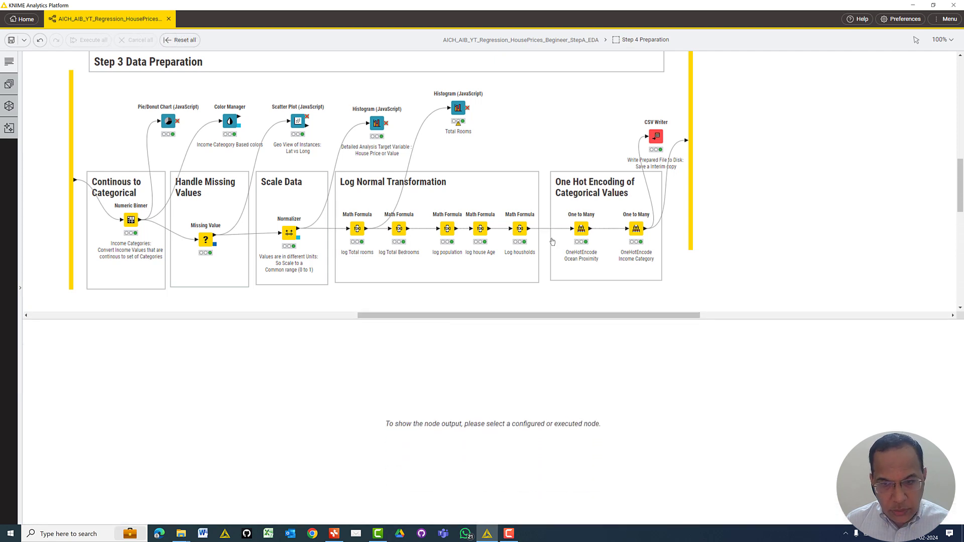
pyautogui.click(581, 228)
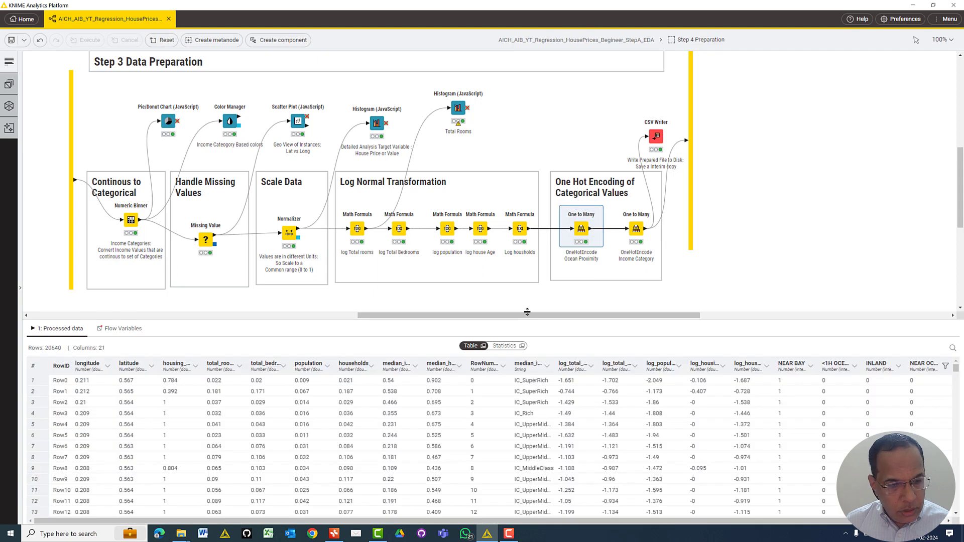
pyautogui.moveTo(527, 312); pyautogui.dragTo(526, 288)
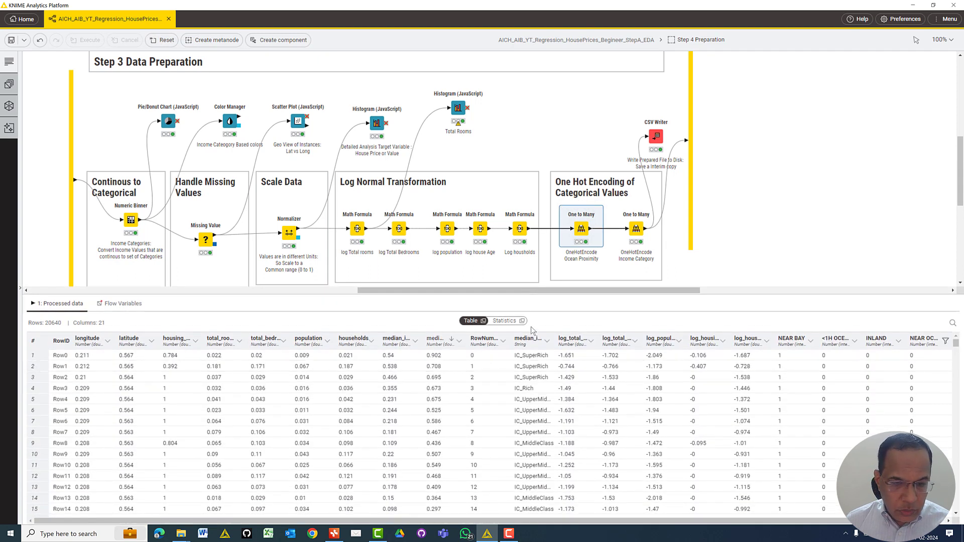
# Show the Ocean Proximity One to Many output's statistics and examine the rows for the one-hot encoded ocean categories.
pyautogui.click(504, 321)
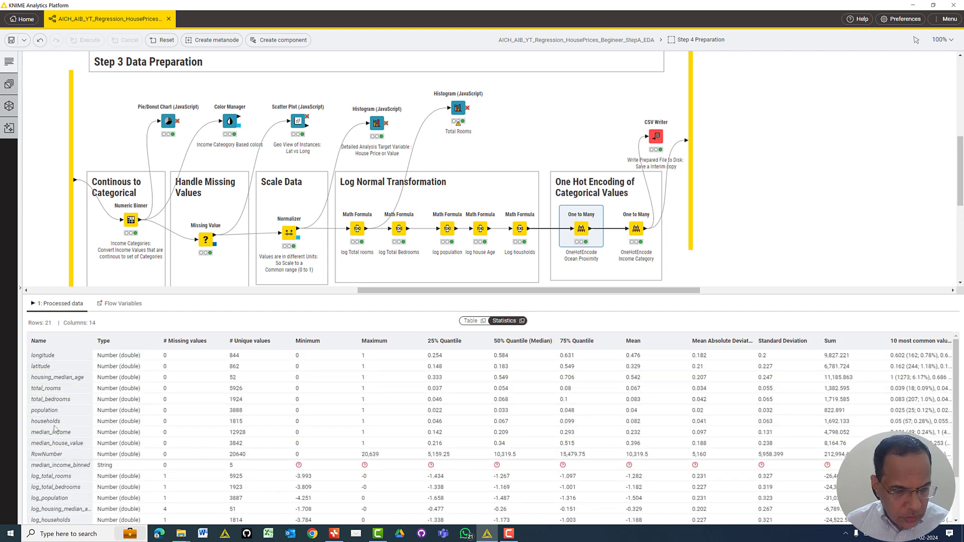
pyautogui.scroll(-1, 56, 418)
pyautogui.scroll(-1, 56, 418)
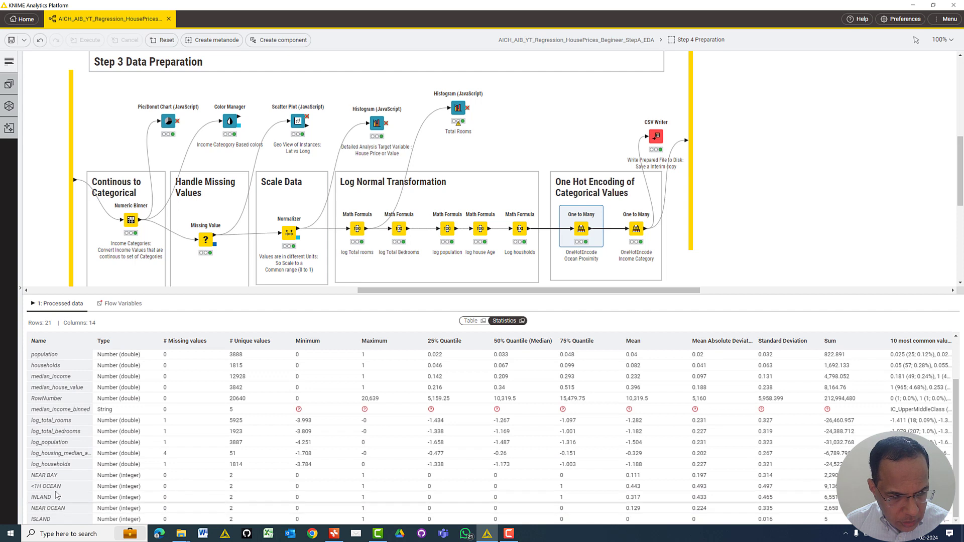
pyautogui.moveTo(591, 231)
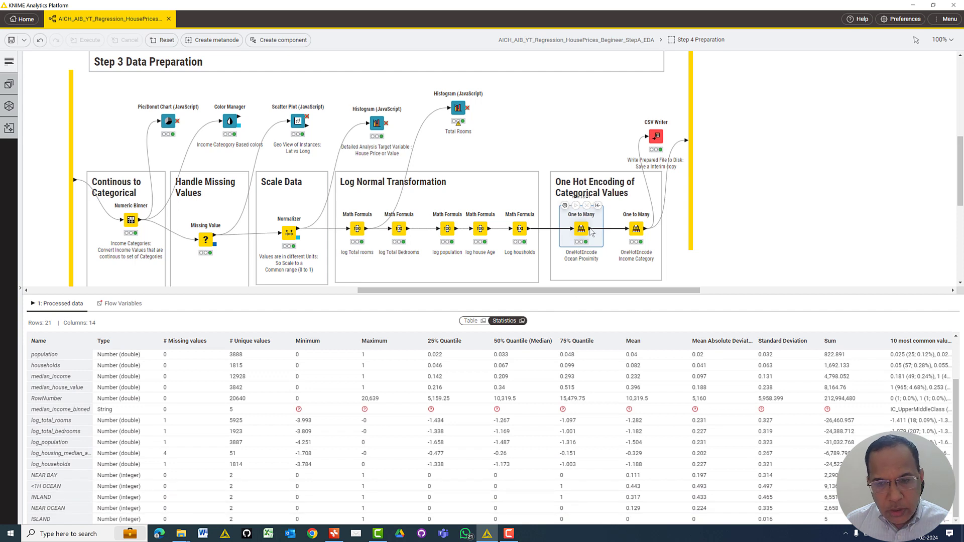
# Show the output statistics of the log households Math Formula node and examine the unique value count of ocean_proximity.
pyautogui.click(525, 232)
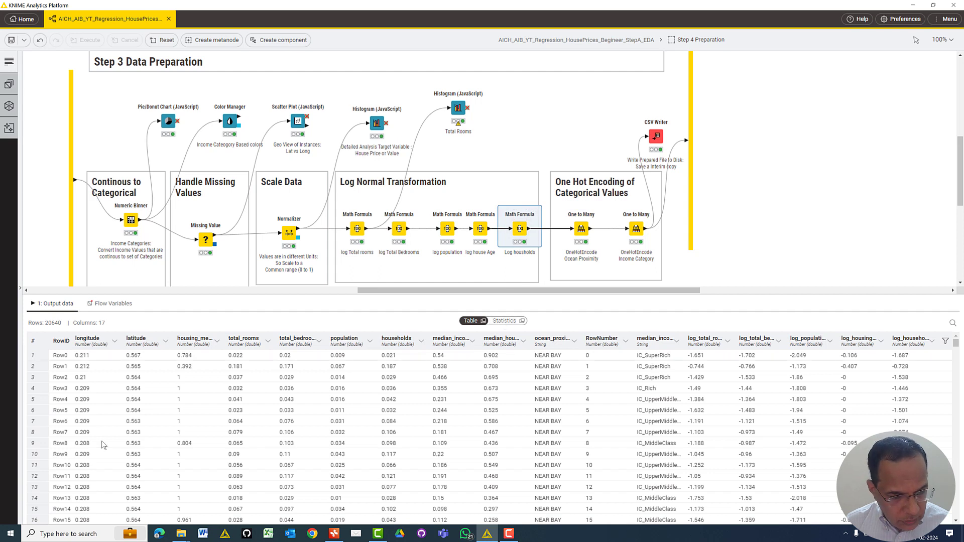
pyautogui.click(501, 325)
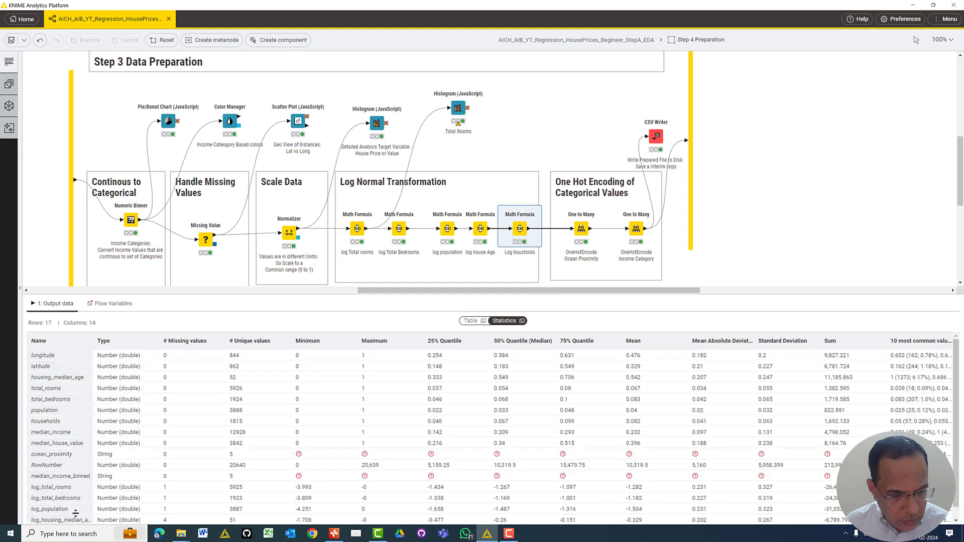
pyautogui.scroll(-1, 75, 513)
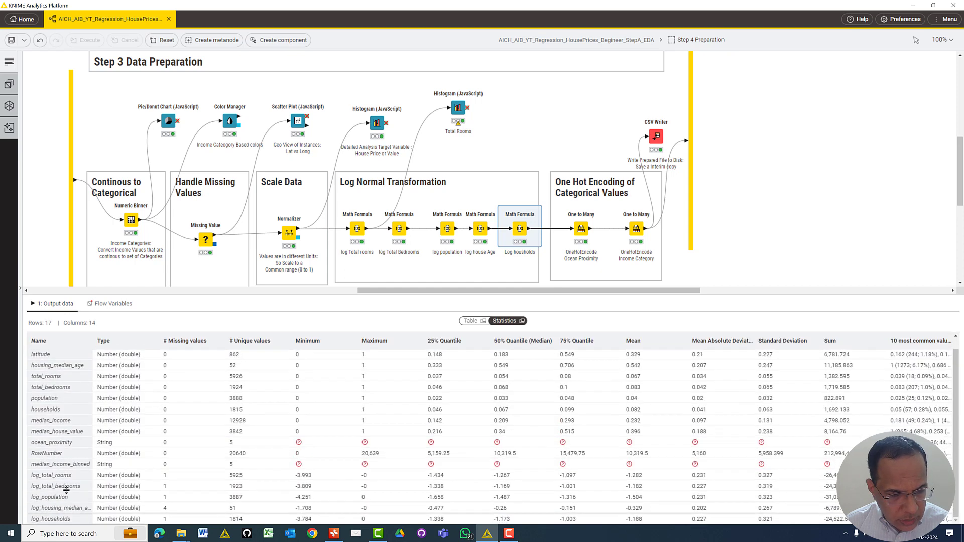
pyautogui.click(64, 445)
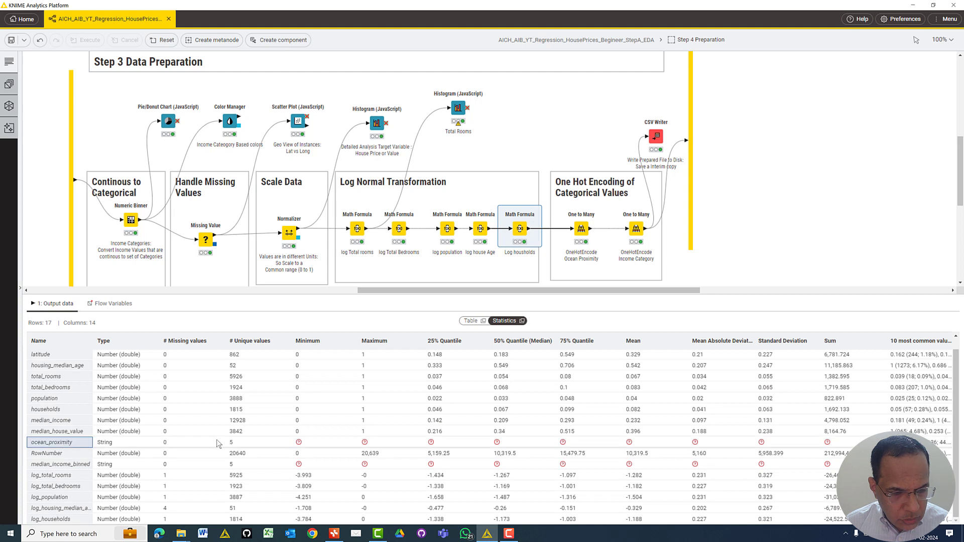
pyautogui.click(232, 444)
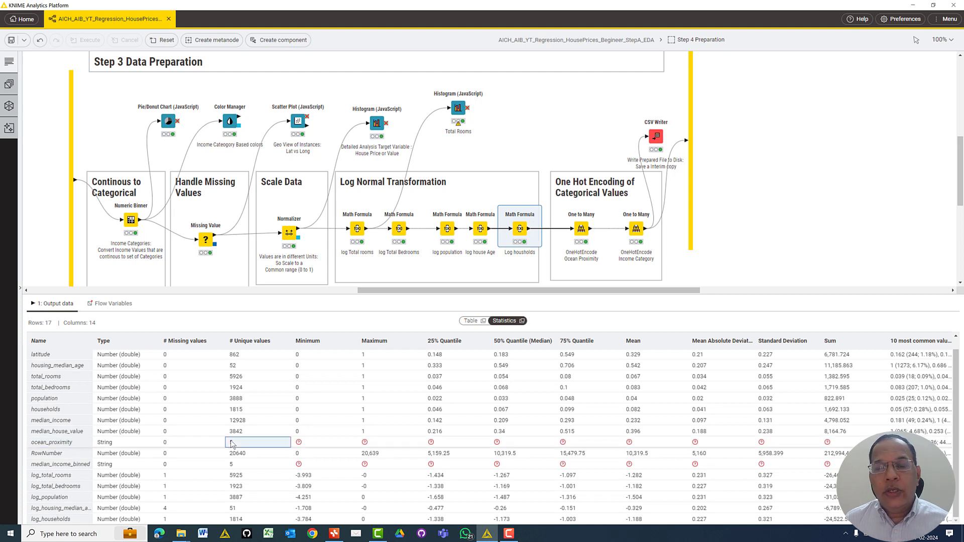
# Display the Ocean Proximity One to Many node's output table and enlarge the node output area.
pyautogui.moveTo(583, 231)
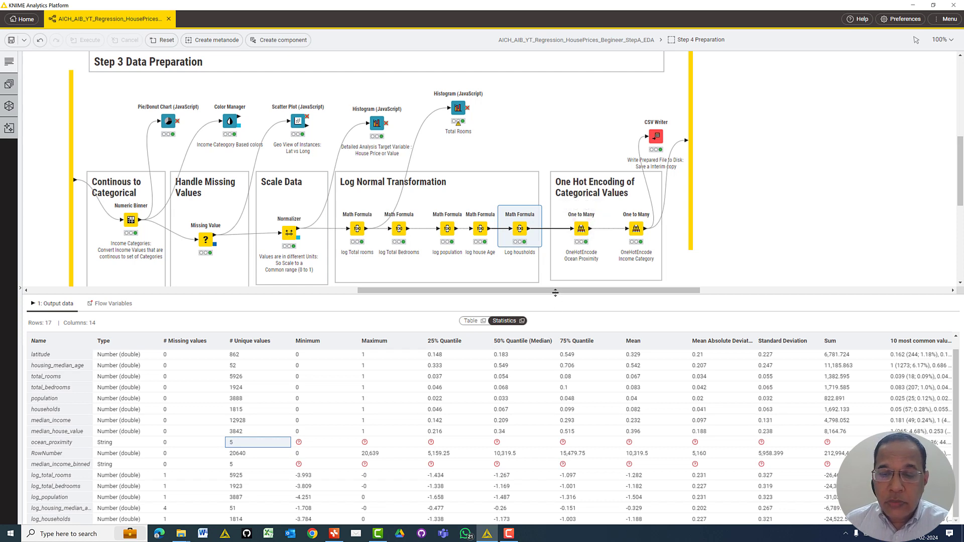
pyautogui.moveTo(554, 294); pyautogui.dragTo(551, 305)
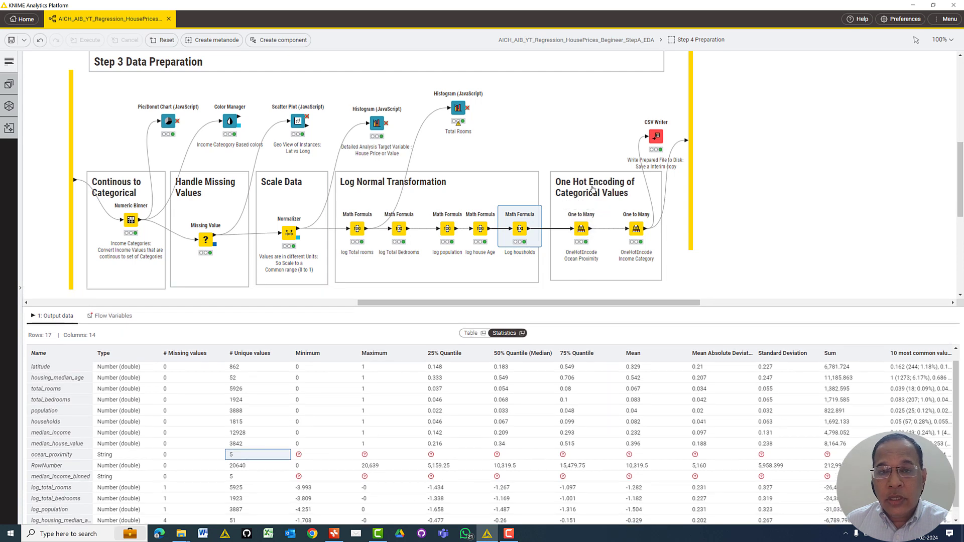
pyautogui.moveTo(585, 231)
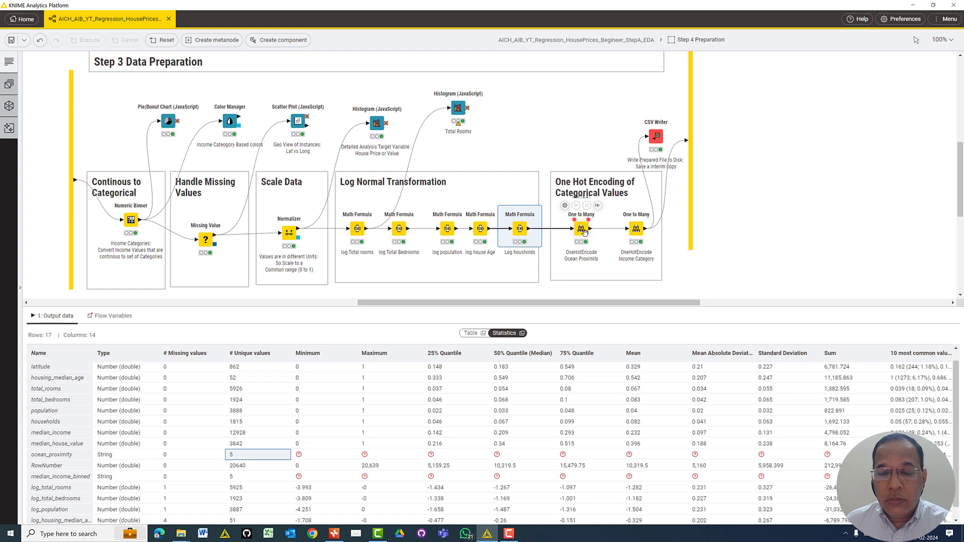
pyautogui.click(584, 231)
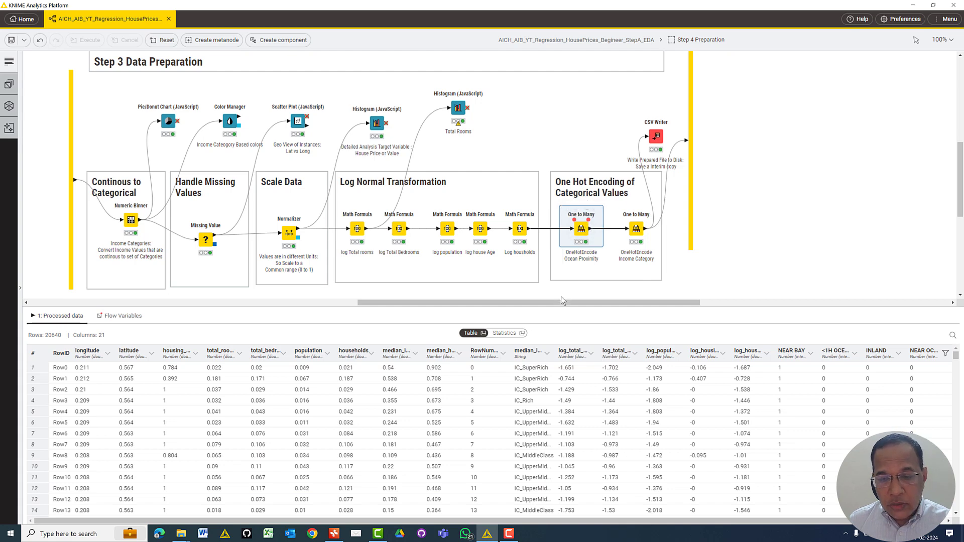
pyautogui.moveTo(559, 307); pyautogui.dragTo(542, 238)
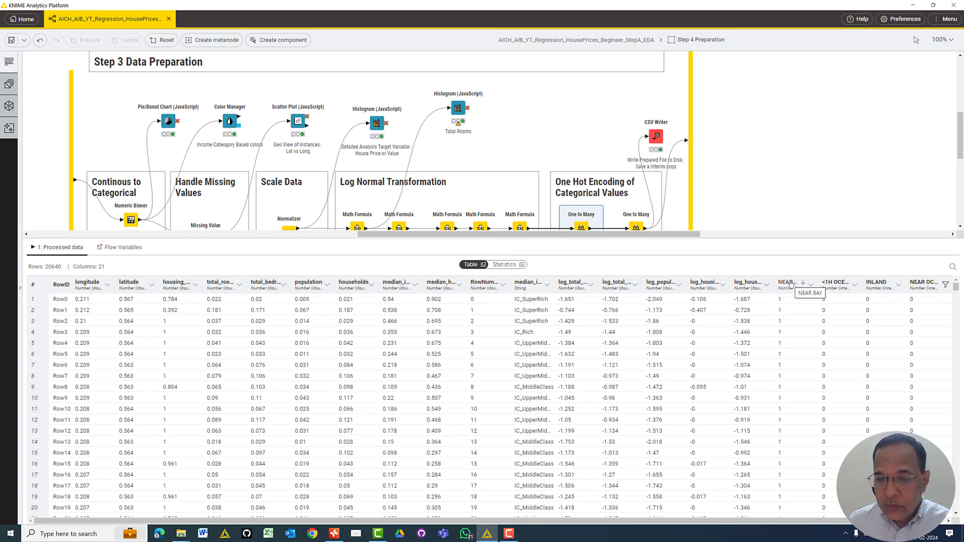
# Open the Ocean Proximity One to Many configuration, review the included ocean_proximity column, and cancel the dialog.
pyautogui.moveTo(580, 222)
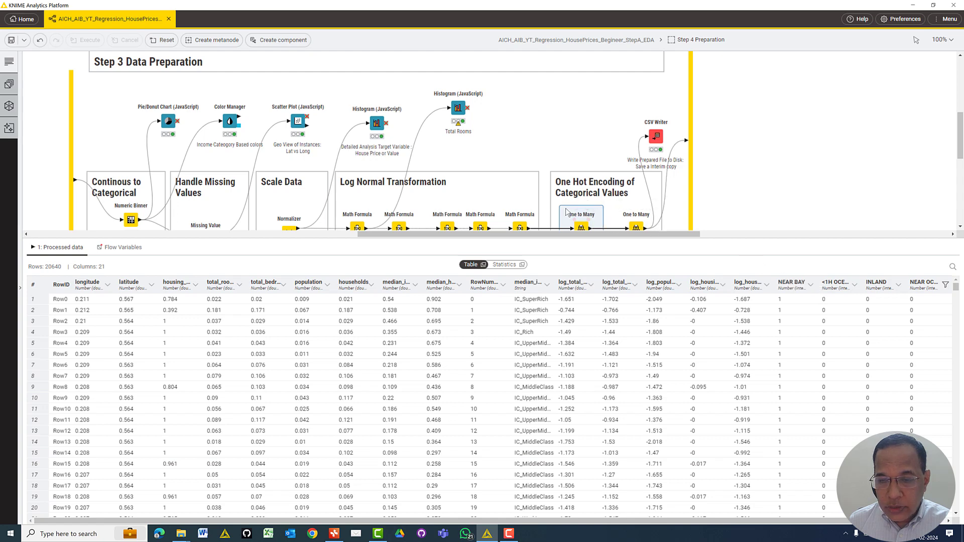
pyautogui.click(565, 207)
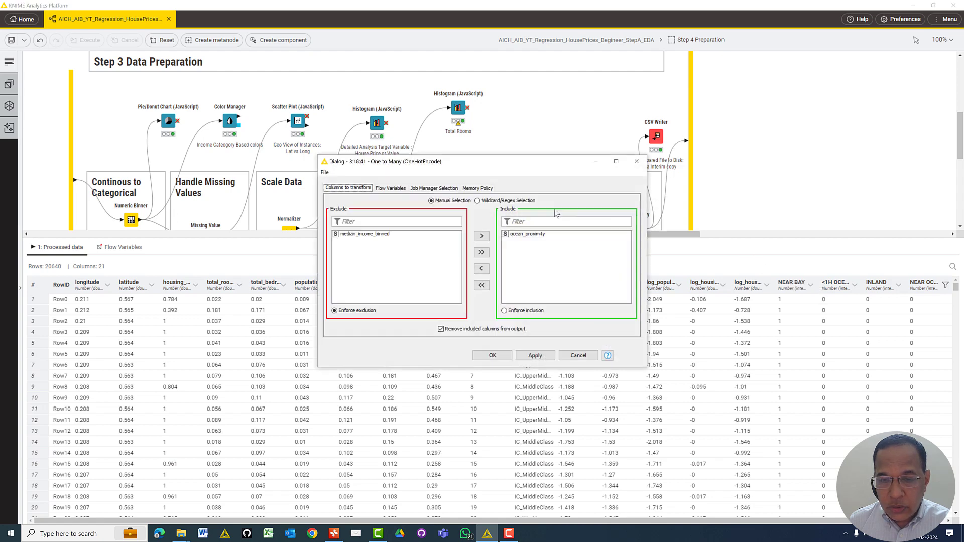
pyautogui.click(536, 236)
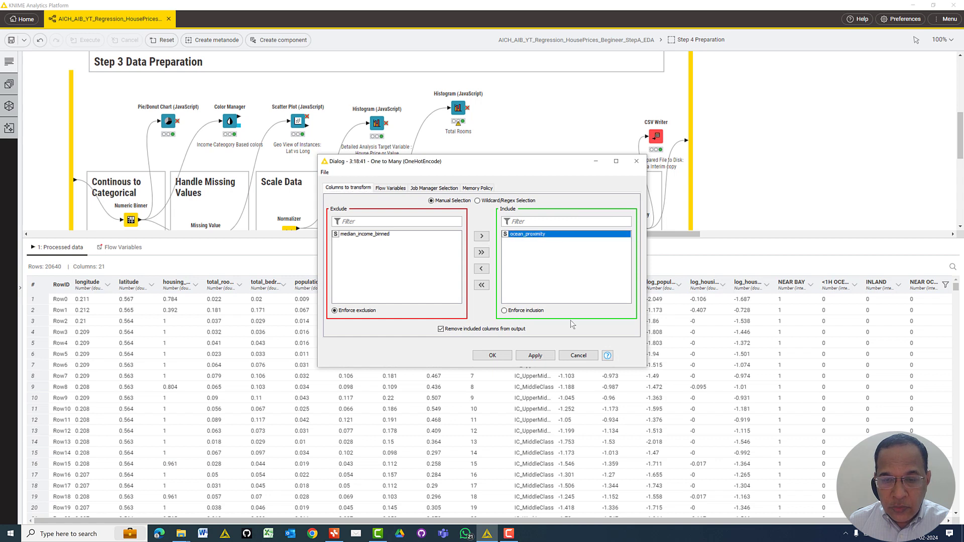
pyautogui.click(584, 357)
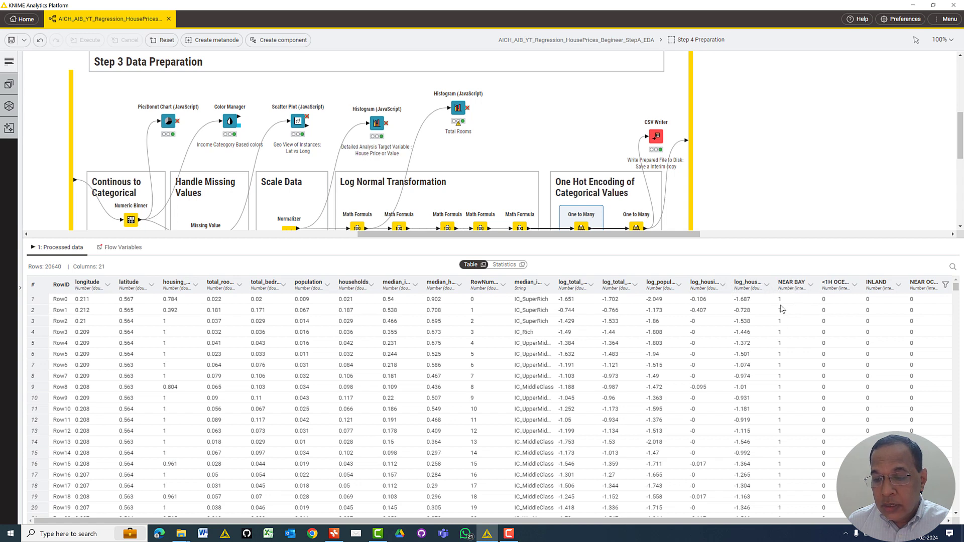
# Examine the one-hot values in the NEAR BAY, <1H OCEAN and INLAND columns across different rows of the output table.
pyautogui.scroll(-15, 796, 308)
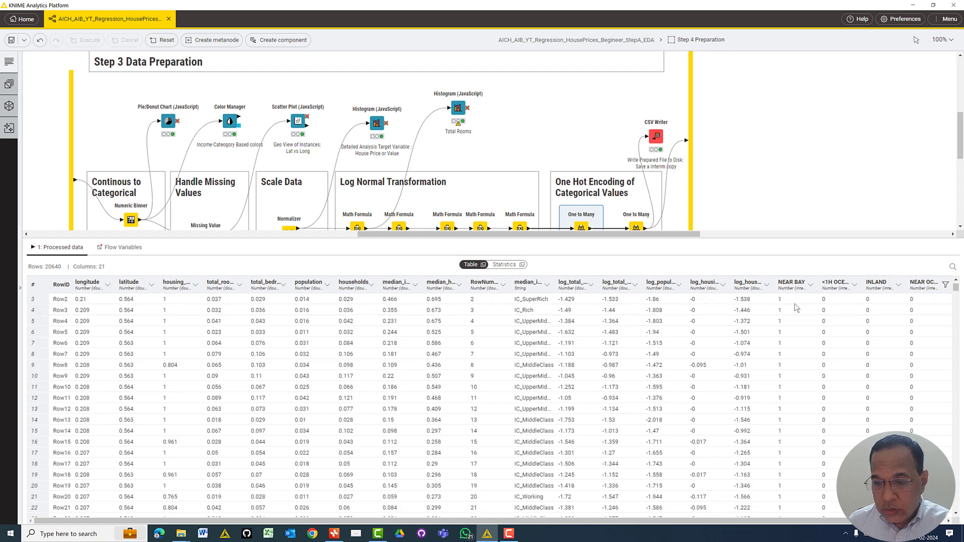
pyautogui.scroll(-18, 780, 422)
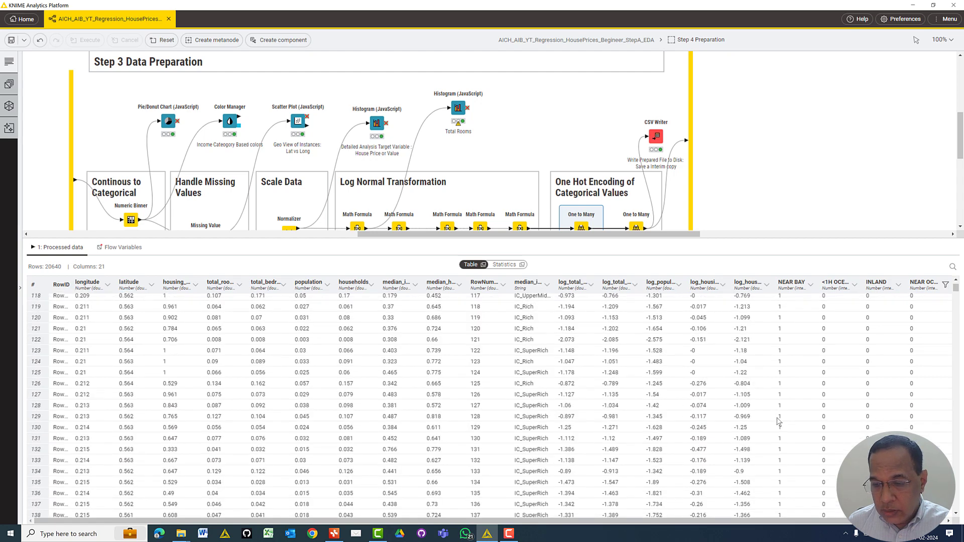
pyautogui.scroll(-20, 962, 391)
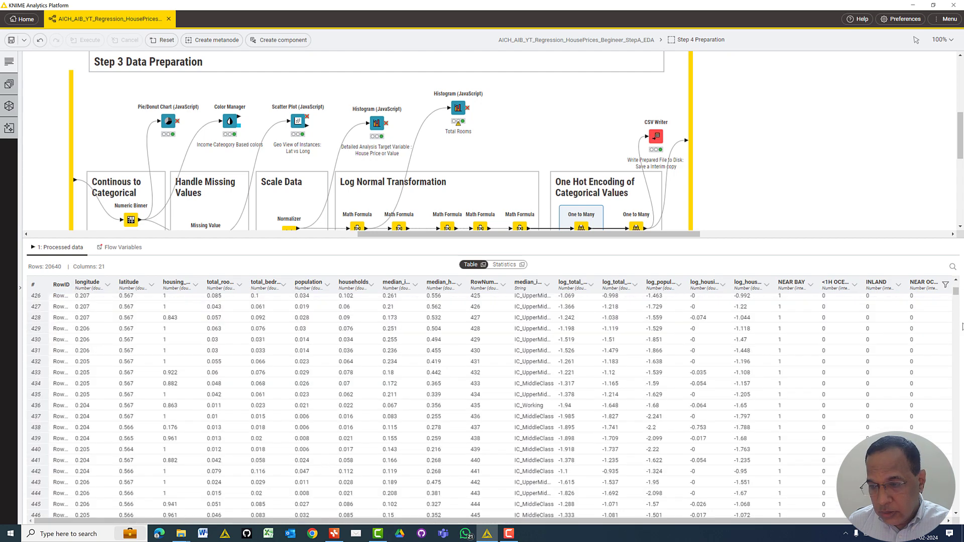
pyautogui.moveTo(956, 293); pyautogui.dragTo(961, 353)
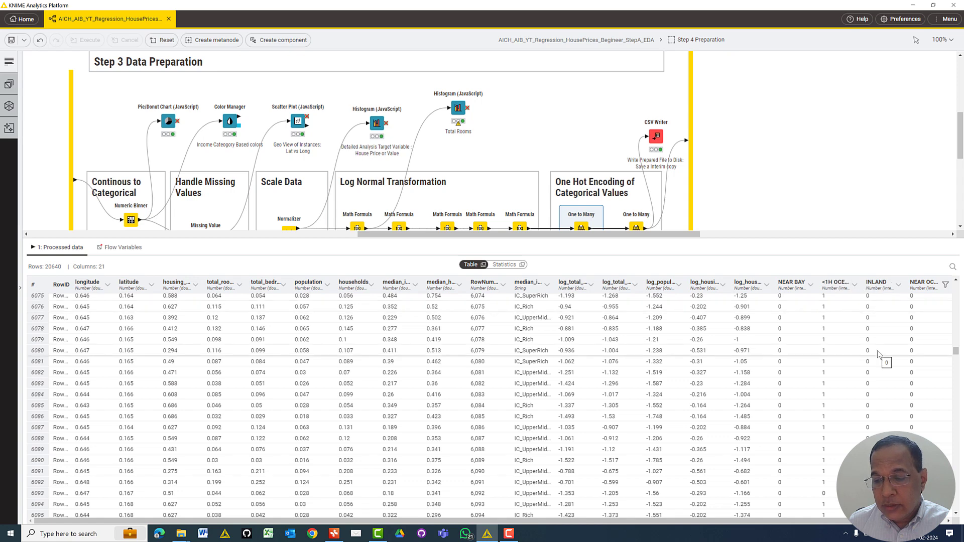
pyautogui.scroll(-1, 879, 355)
pyautogui.scroll(-10, 879, 355)
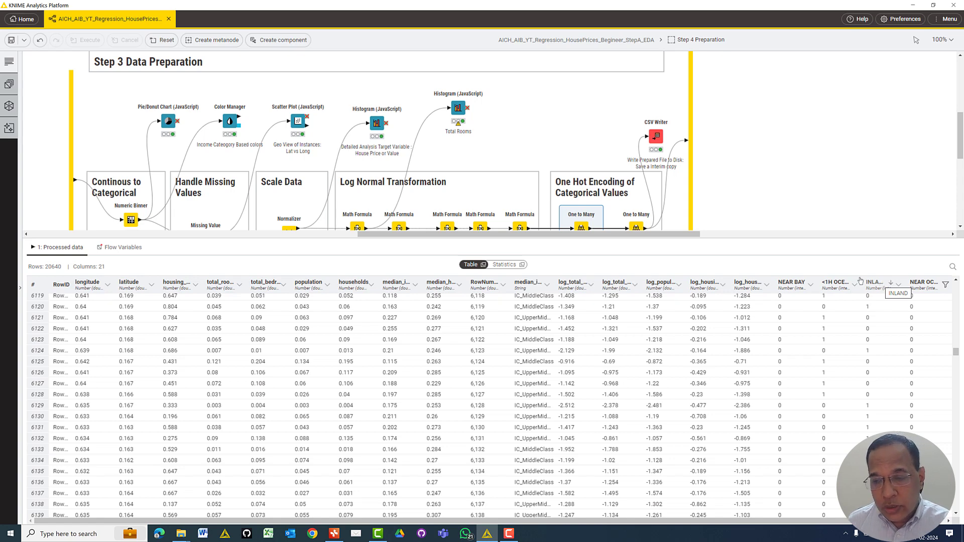
# Display the Income Category One to Many node's output table and examine its encoded income columns, from IC_NoWages onward.
pyautogui.moveTo(752, 236); pyautogui.dragTo(748, 271)
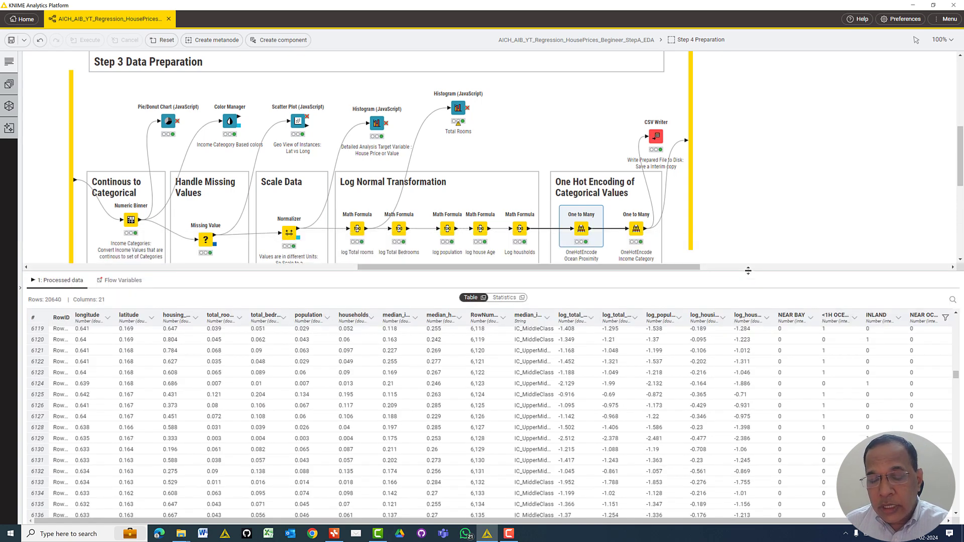
pyautogui.click(637, 229)
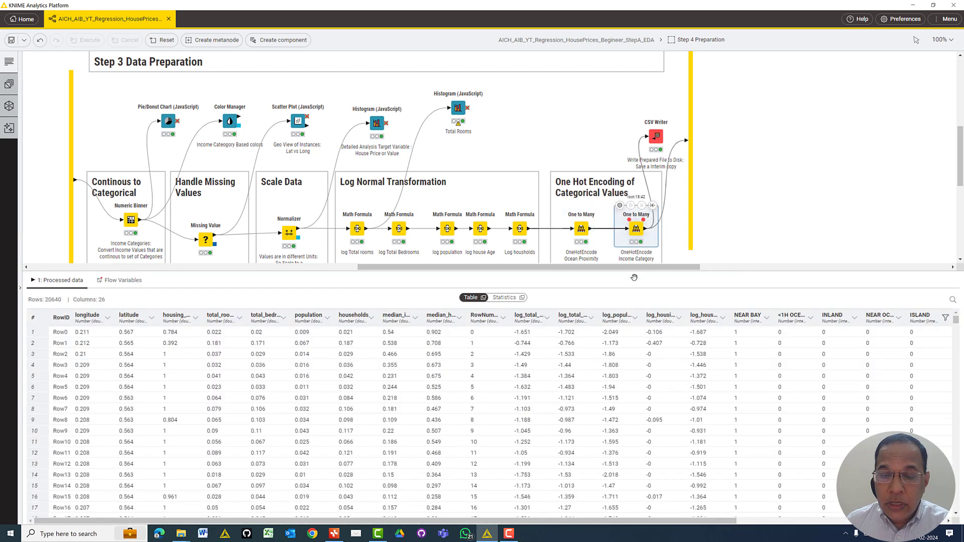
pyautogui.moveTo(633, 271); pyautogui.dragTo(631, 249)
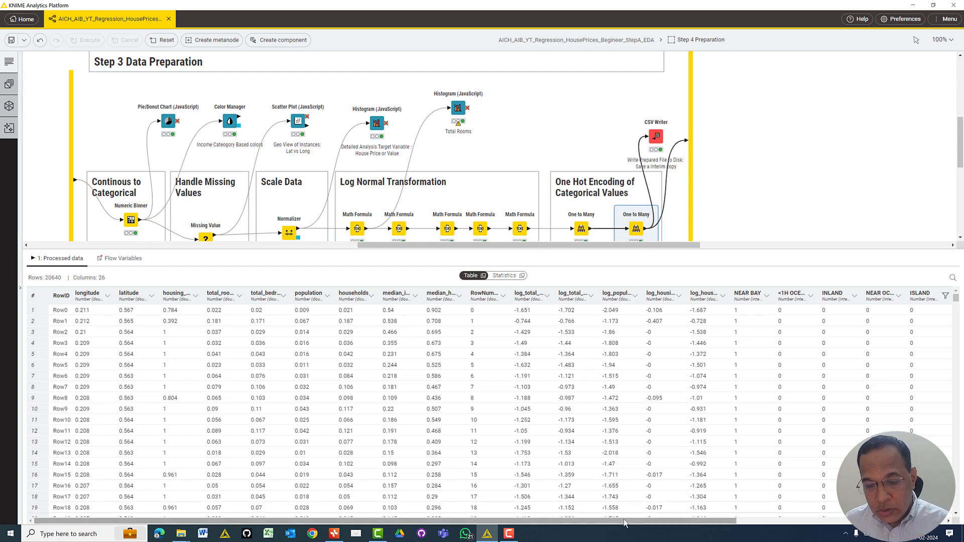
pyautogui.moveTo(626, 522); pyautogui.dragTo(843, 522)
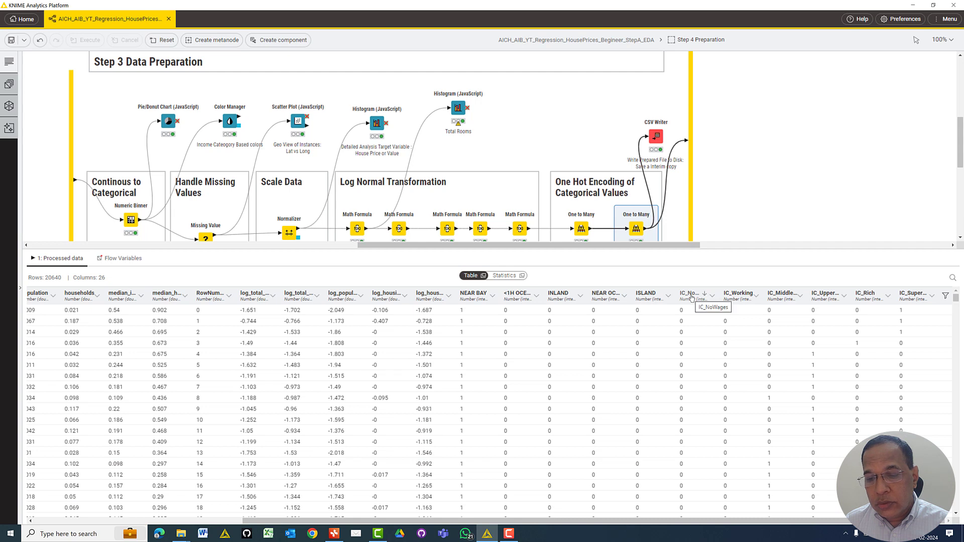
# Review median_income_binned as the included column in the Income Category One to Many configuration, cancel it, and shrink the output area.
pyautogui.doubleClick(636, 229)
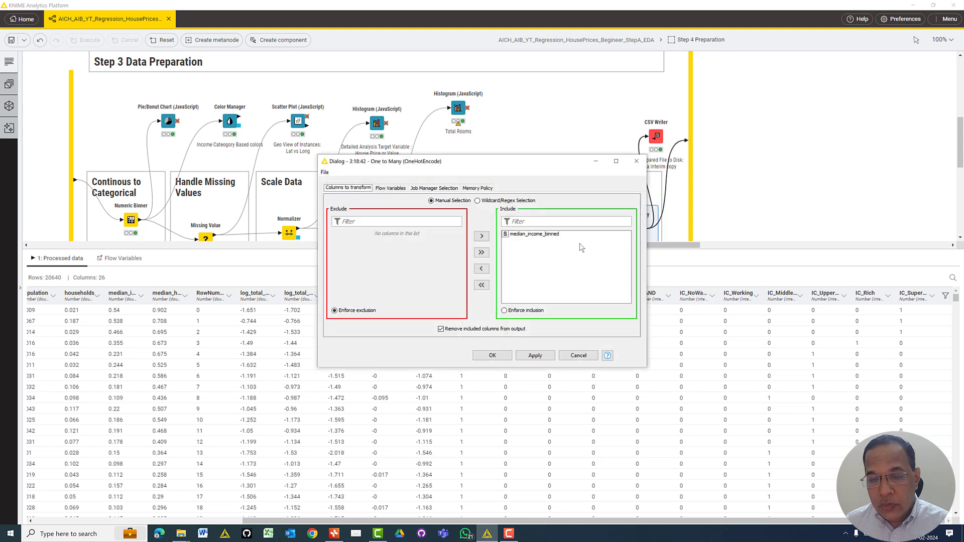
pyautogui.click(545, 236)
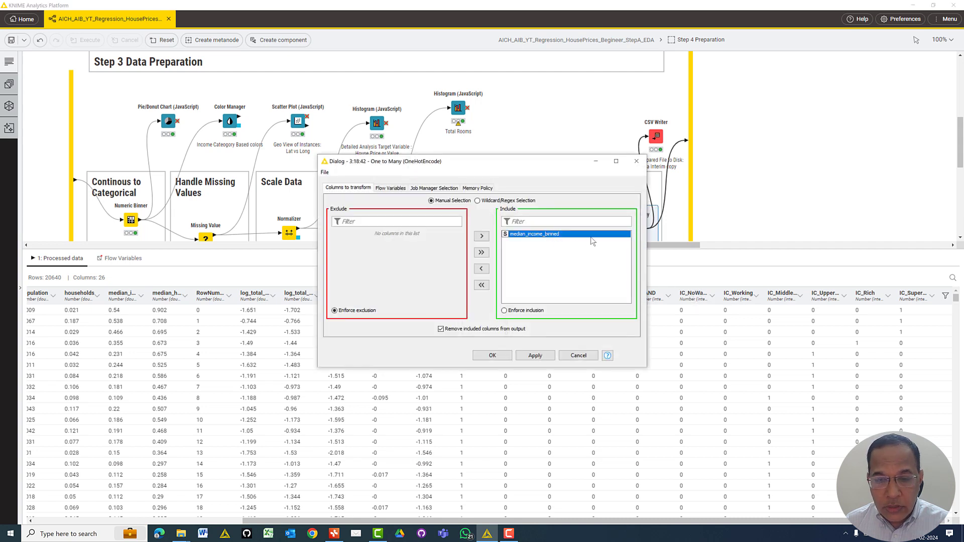
pyautogui.click(578, 356)
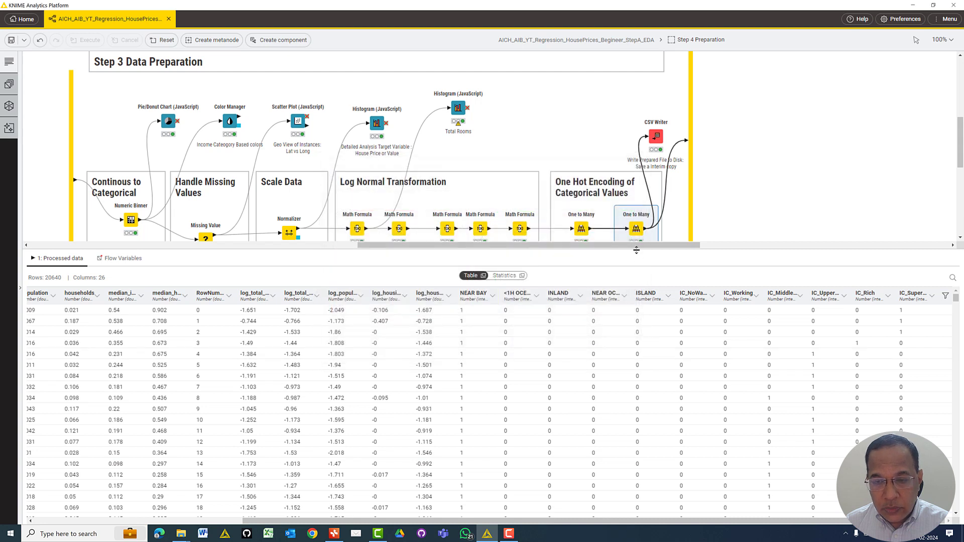
pyautogui.moveTo(637, 251); pyautogui.dragTo(637, 255)
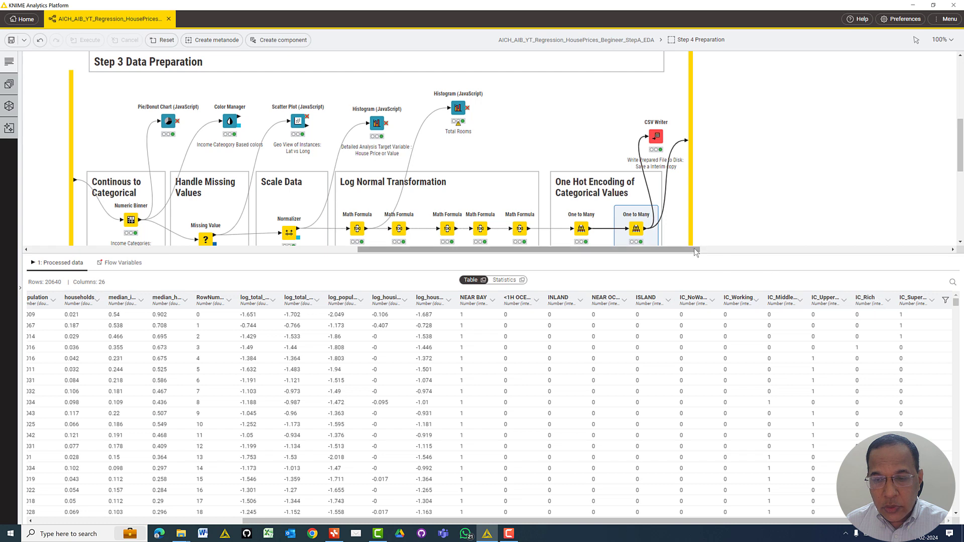
pyautogui.moveTo(693, 251); pyautogui.dragTo(678, 282)
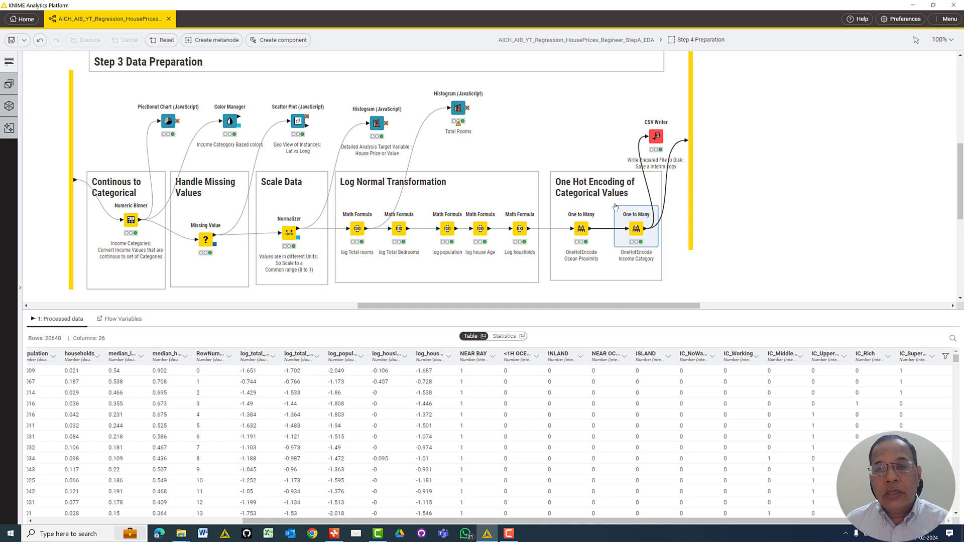
# Show the output of the CSV Writer node that saves the prepared file, and return to the top-level workflow.
pyautogui.click(655, 135)
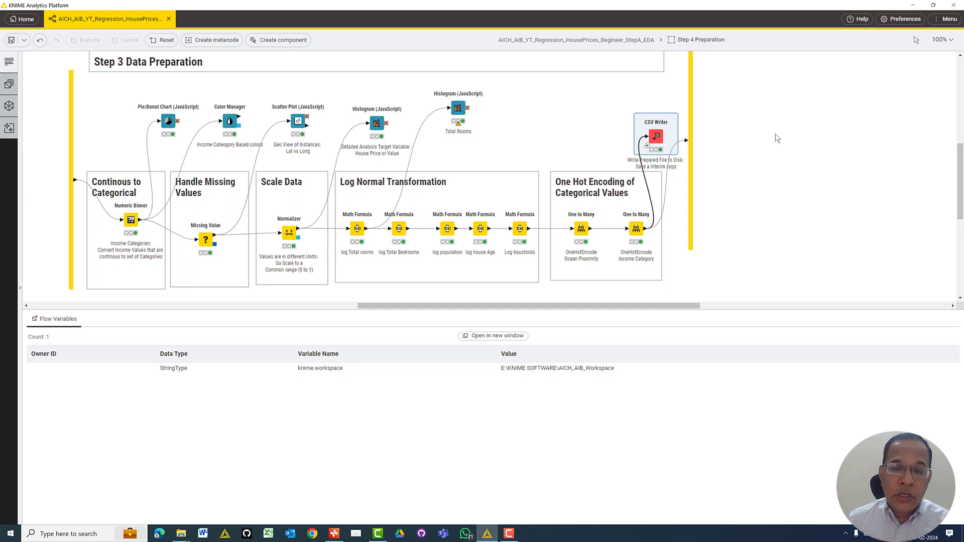
pyautogui.moveTo(657, 137)
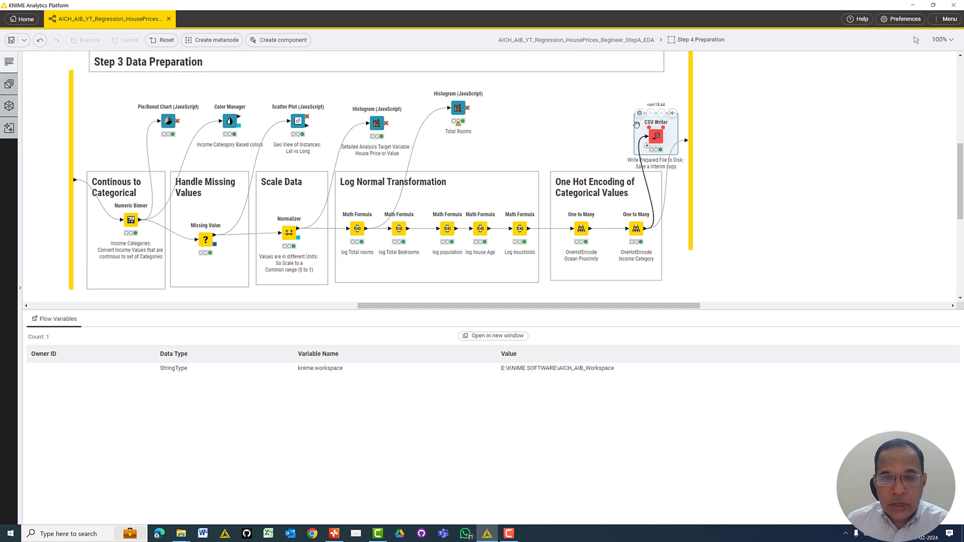
pyautogui.click(572, 43)
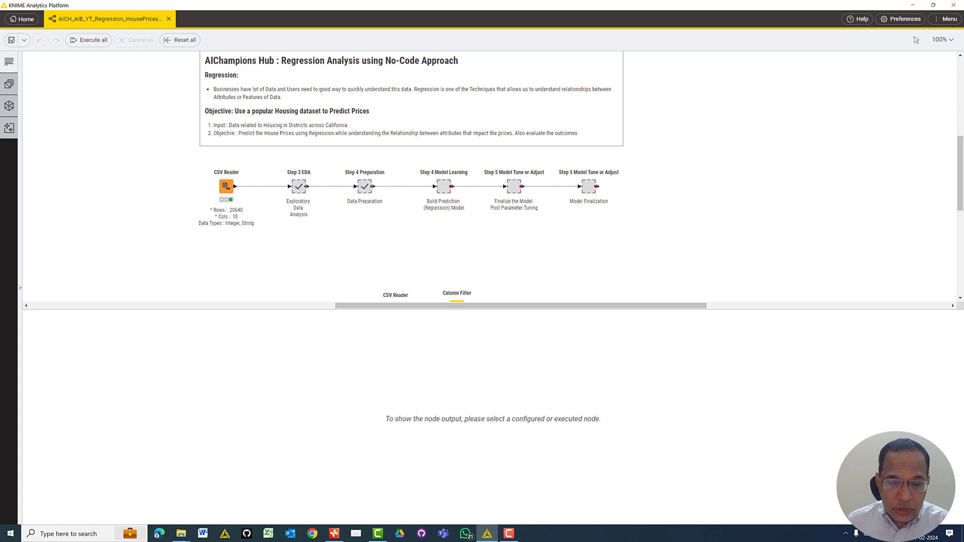
# Try to connect the optional CSV Reader for the prepared file to the Step 4 Model Learning metanode.
pyautogui.moveTo(960, 171); pyautogui.dragTo(961, 189)
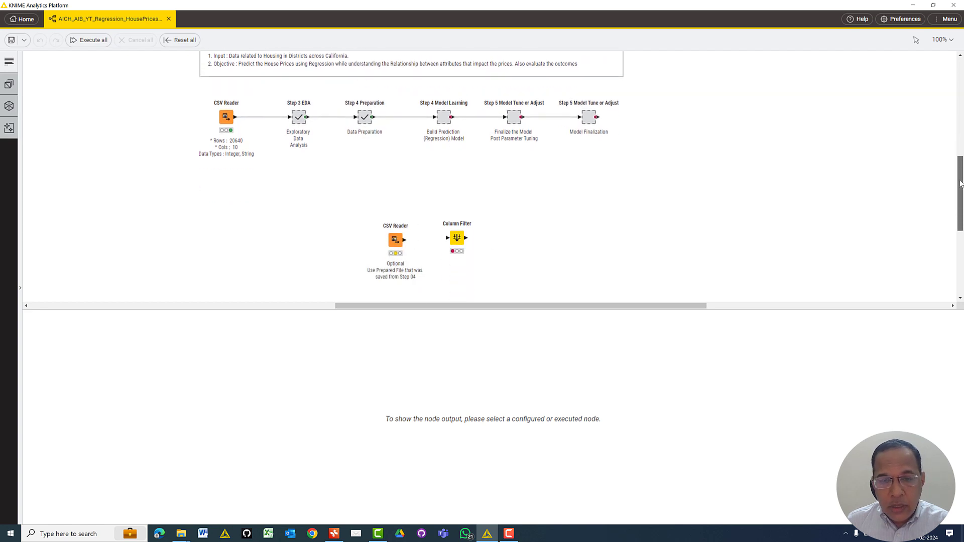
pyautogui.moveTo(389, 238)
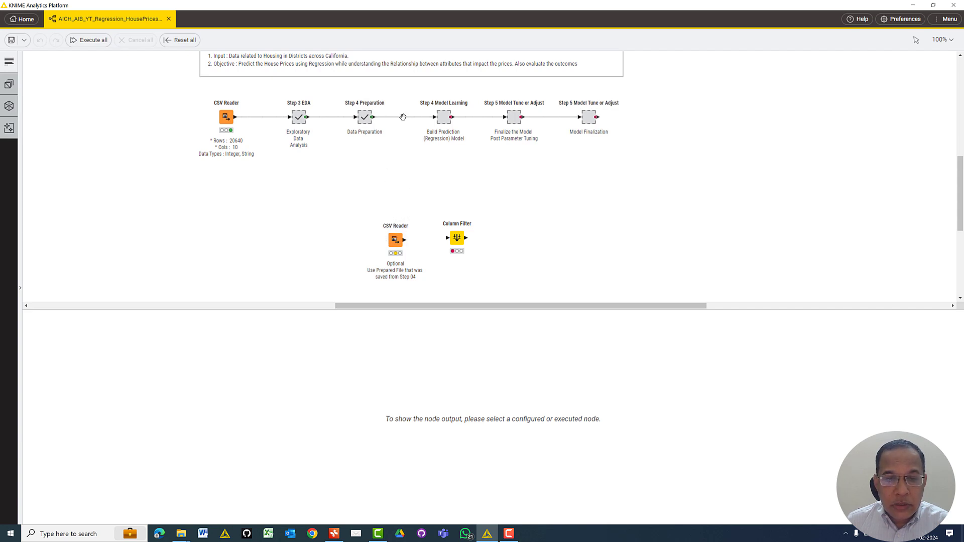
pyautogui.moveTo(403, 117); pyautogui.dragTo(404, 117)
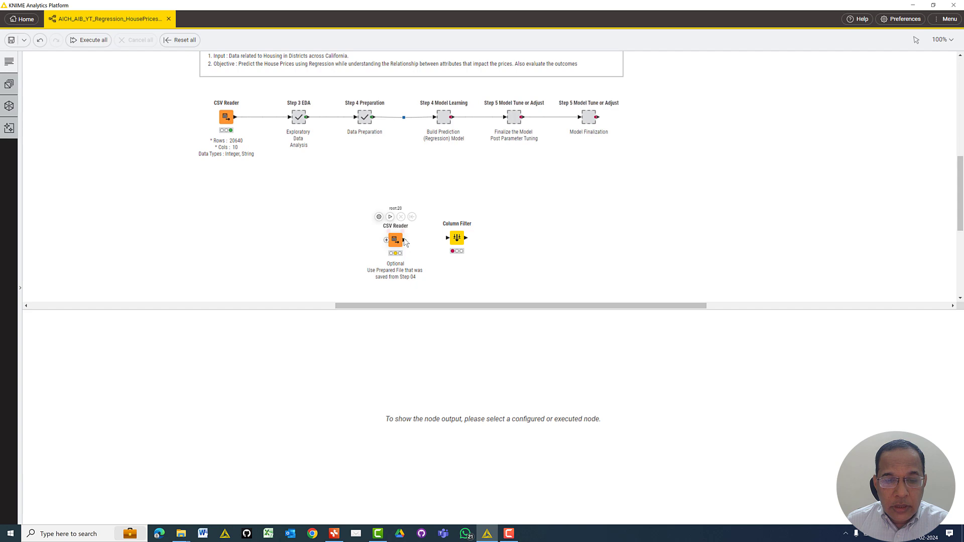
pyautogui.moveTo(405, 239); pyautogui.dragTo(444, 116)
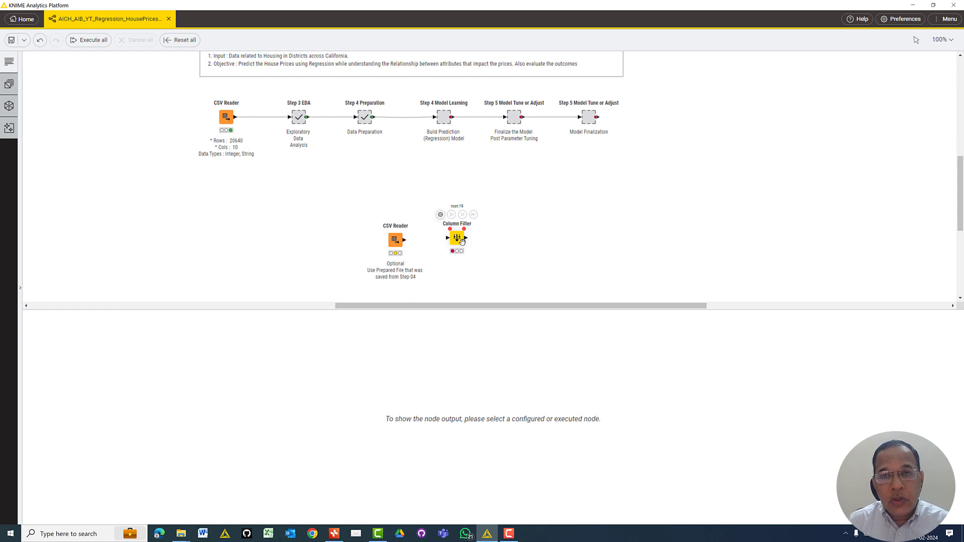
# Check that the optional CSV Reader reads housing_prepared_data.csv, cancel its configuration, and execute the node.
pyautogui.click(396, 242)
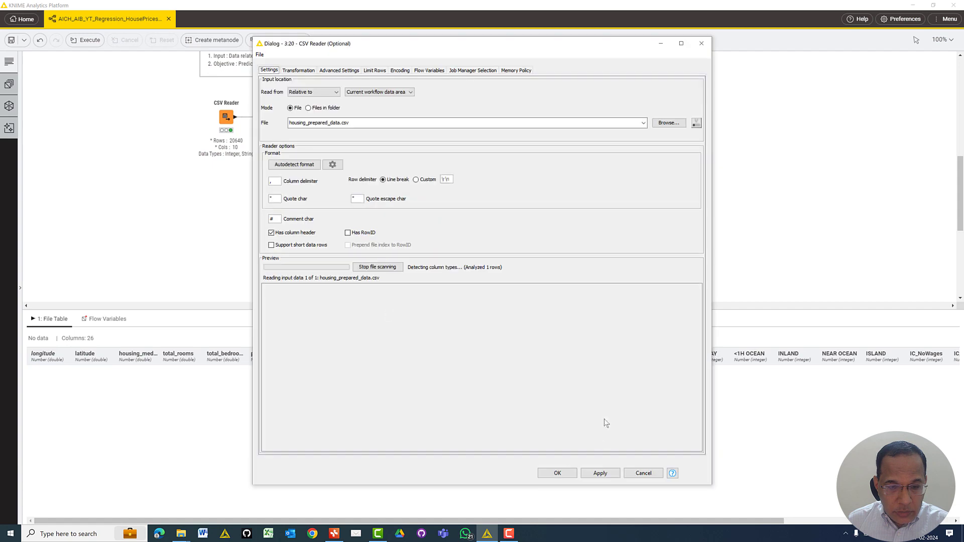
pyautogui.click(647, 476)
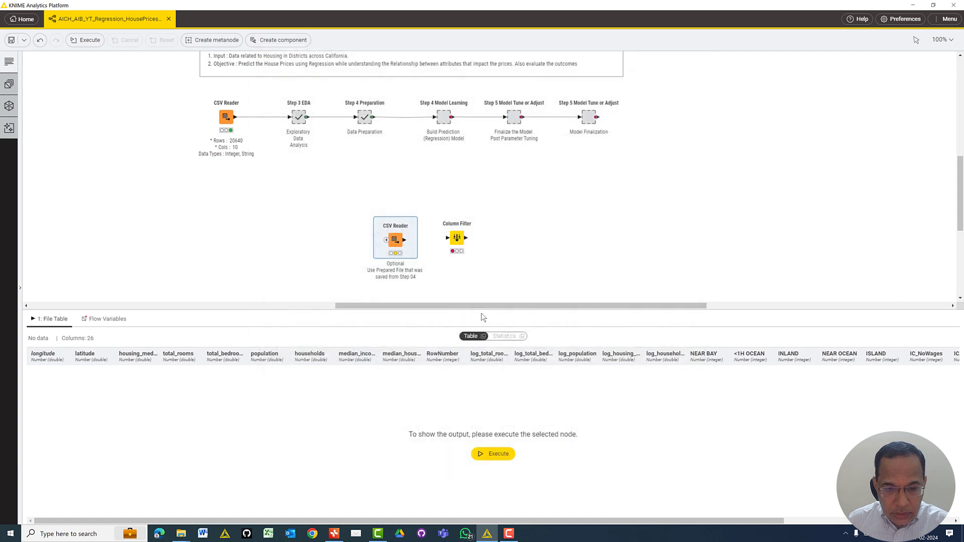
pyautogui.click(493, 434)
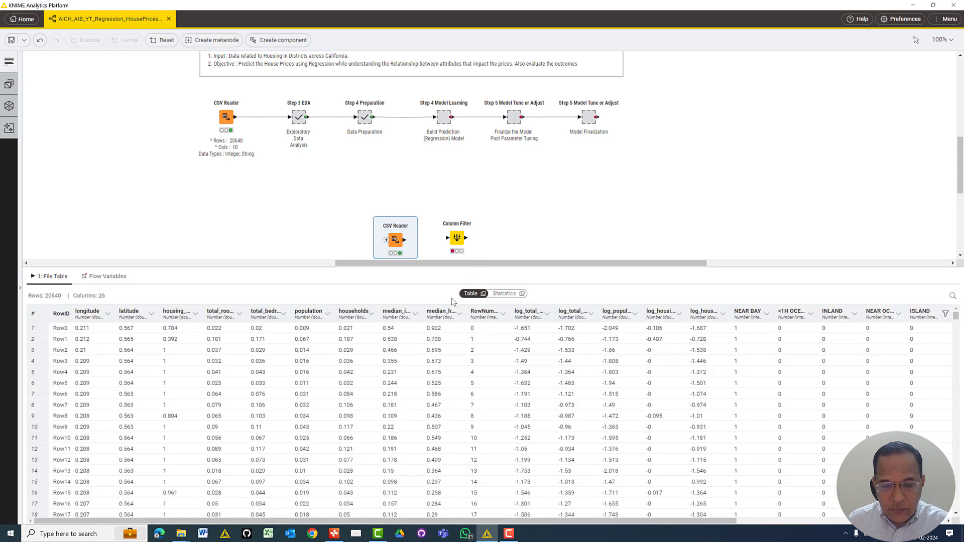
# Display the CSV Reader output's column statistics in an enlarged output area, highlight median_income, and shrink the area again.
pyautogui.click(504, 294)
pyautogui.moveTo(496, 265); pyautogui.dragTo(499, 169)
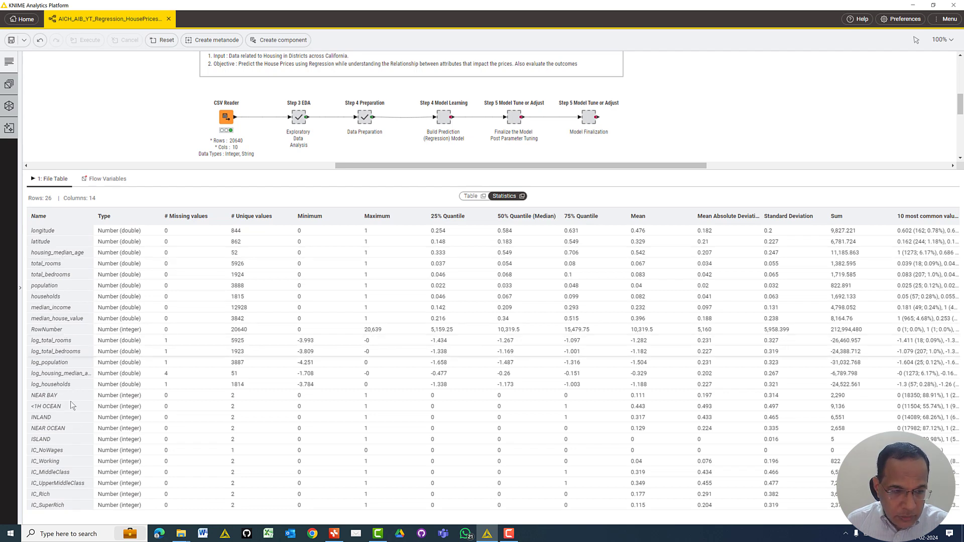
pyautogui.click(66, 312)
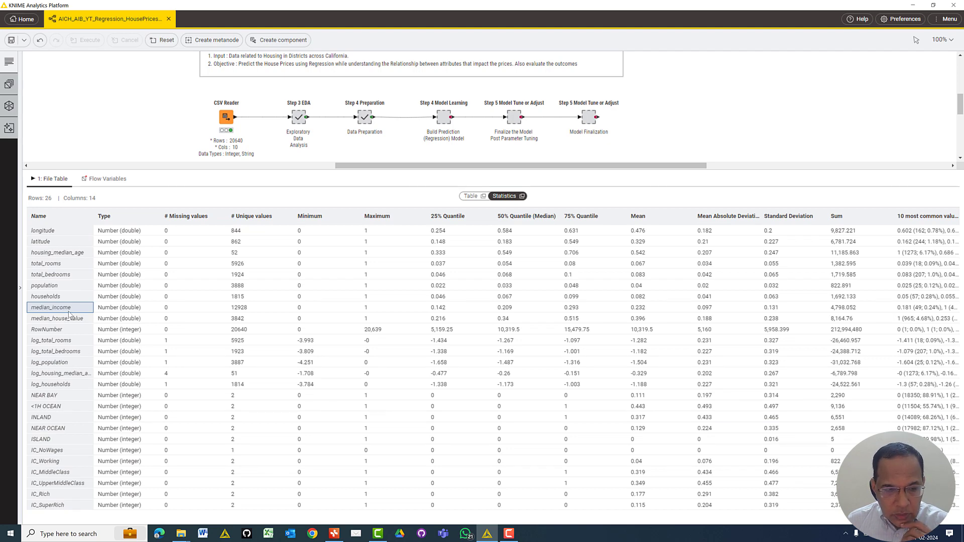
pyautogui.moveTo(500, 172); pyautogui.dragTo(495, 304)
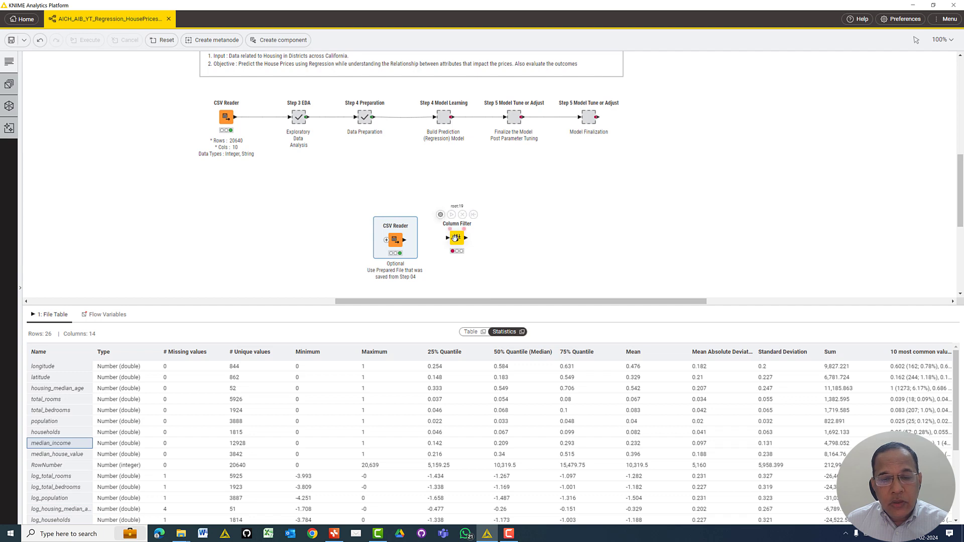
# Review the included columns in the unconnected Column Filter's configuration, from median_house_value to IC_SuperRich, and cancel it.
pyautogui.click(456, 238)
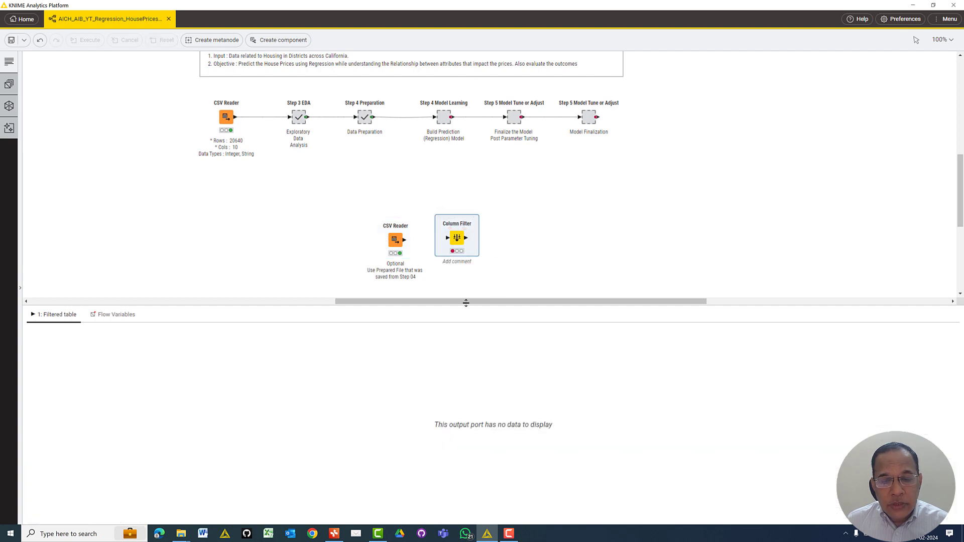
pyautogui.moveTo(467, 301); pyautogui.dragTo(469, 279)
pyautogui.doubleClick(458, 238)
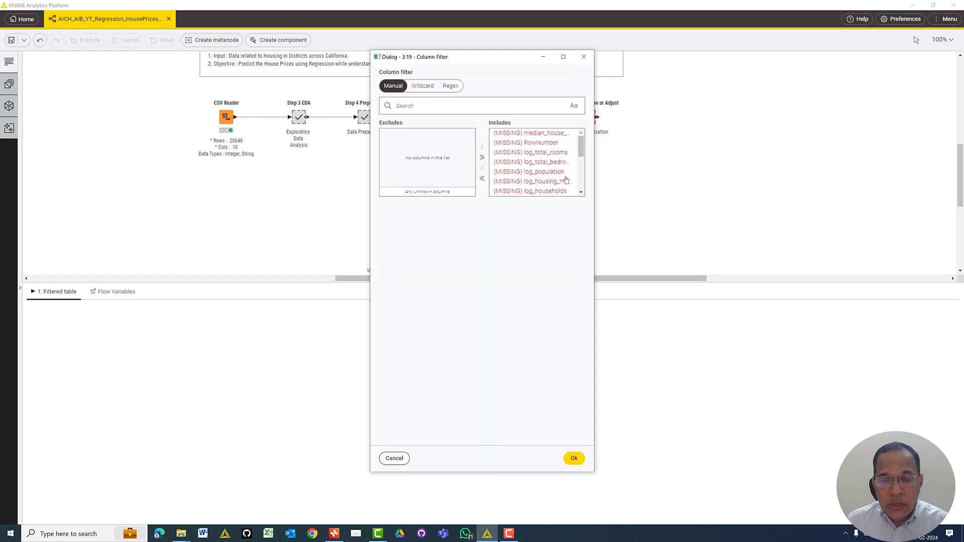
pyautogui.click(582, 164)
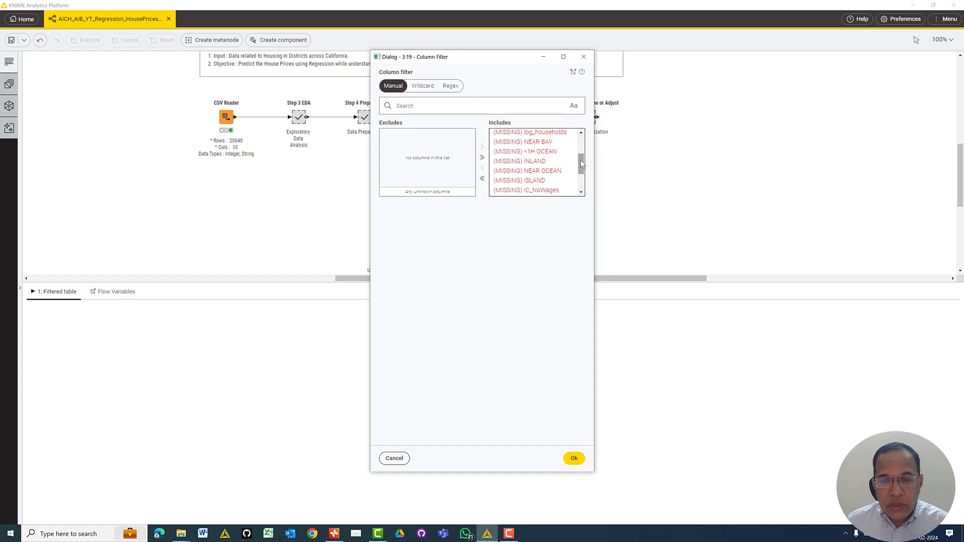
pyautogui.scroll(-2, 581, 164)
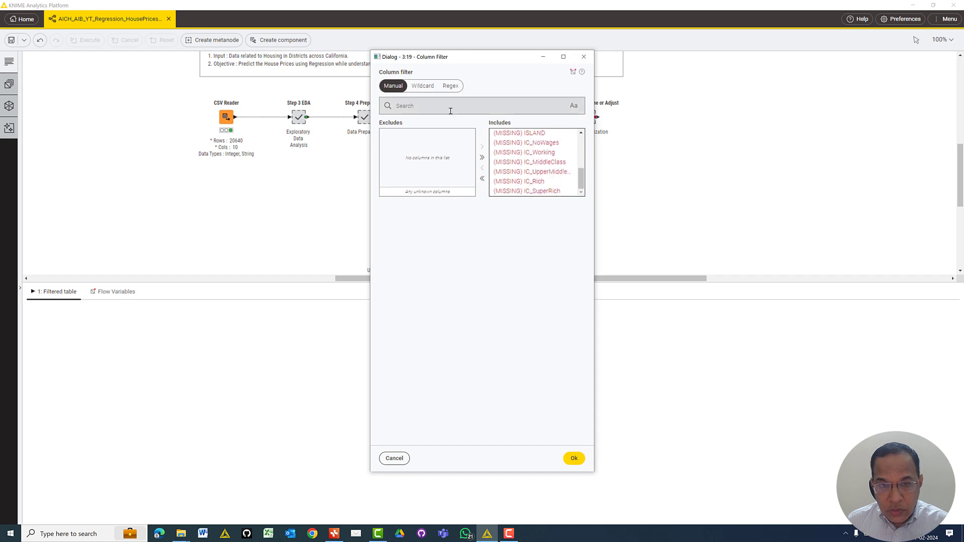
pyautogui.scroll(2, 582, 139)
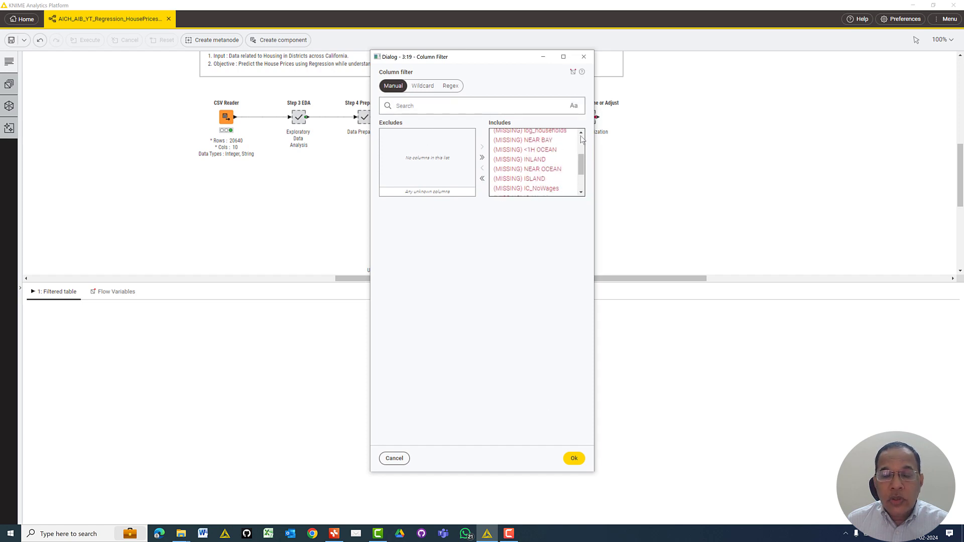
pyautogui.click(576, 144)
pyautogui.scroll(2, 585, 142)
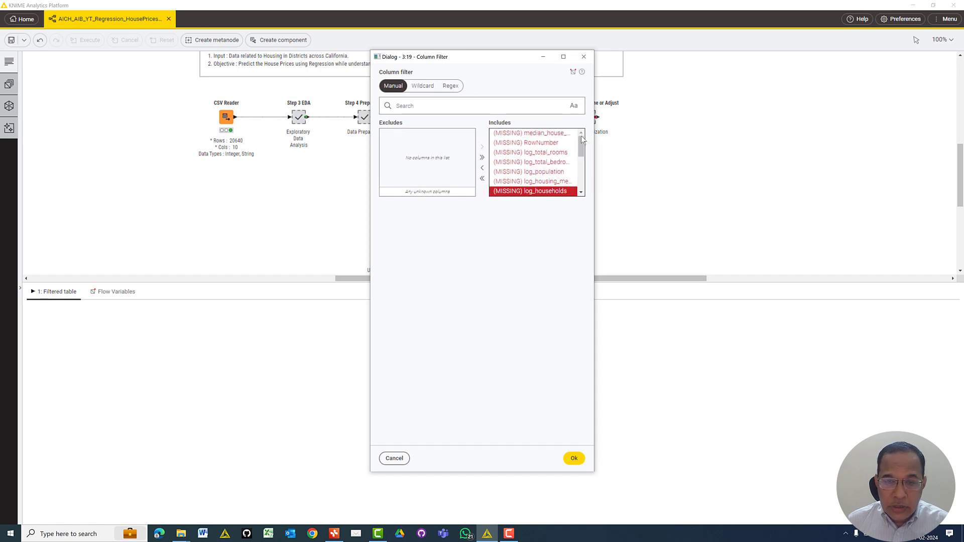
pyautogui.moveTo(583, 140)
pyautogui.mouseDown()
pyautogui.moveTo(583, 171)
pyautogui.moveTo(586, 139)
pyautogui.mouseUp()
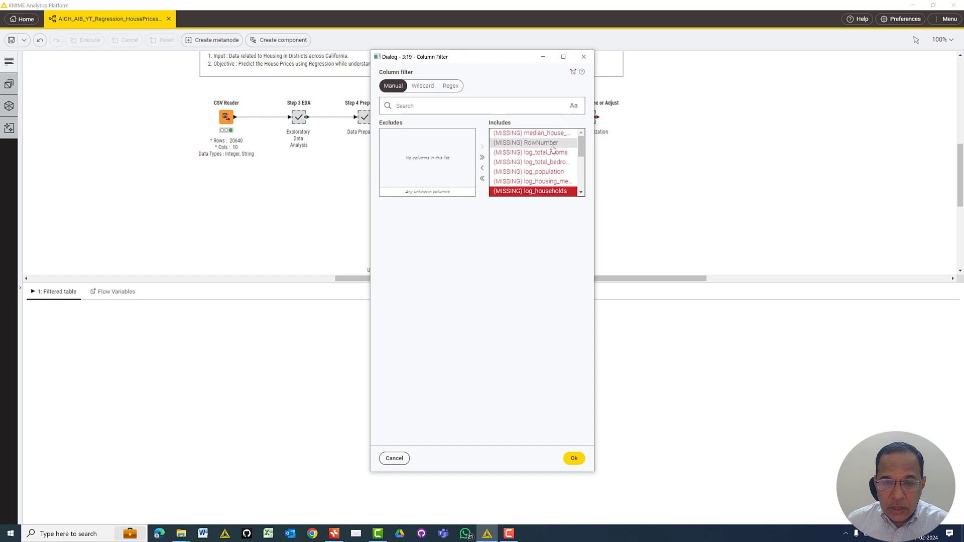
pyautogui.click(395, 459)
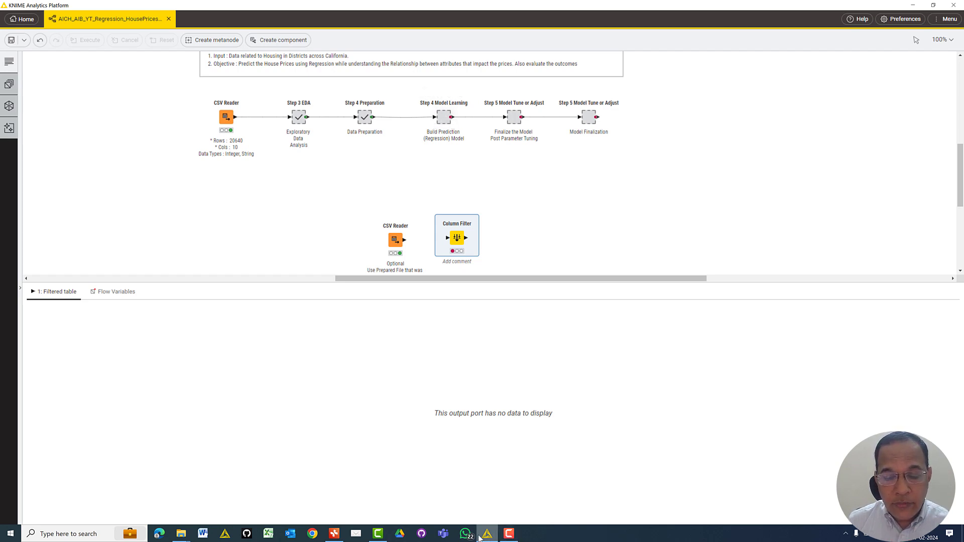
# Switch to the regression mind map, expand the Step 4 : Prepare Data branch to review its tasks, and return to KNIME.
pyautogui.moveTo(509, 538)
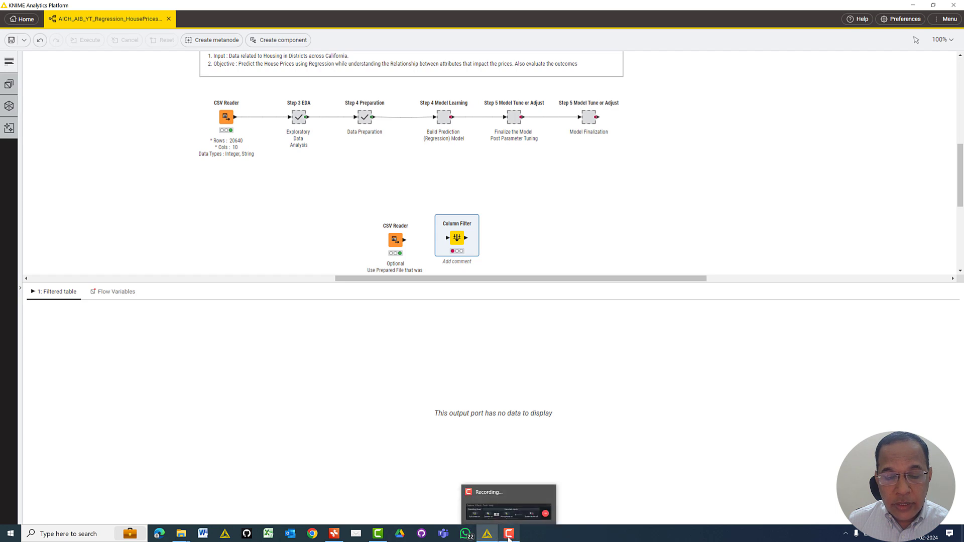
pyautogui.click(335, 535)
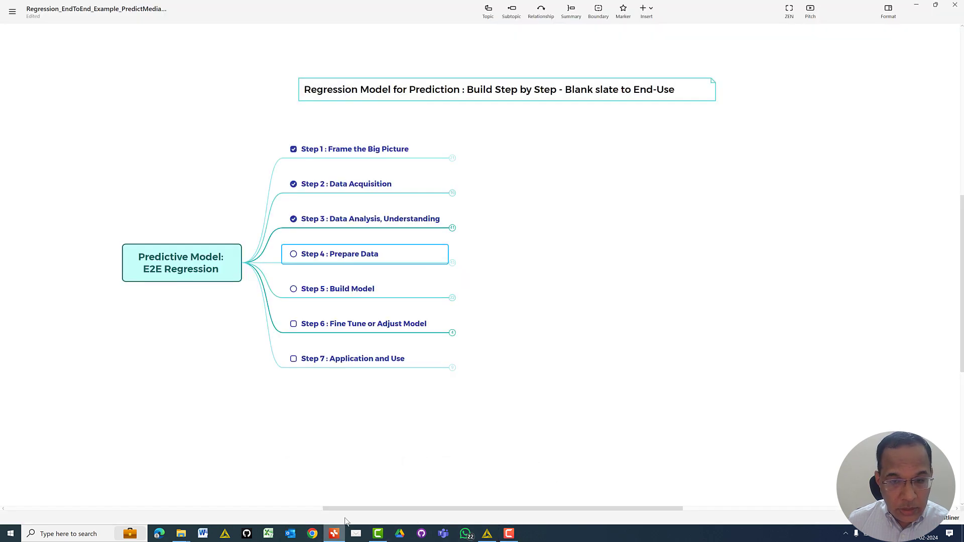
pyautogui.click(453, 263)
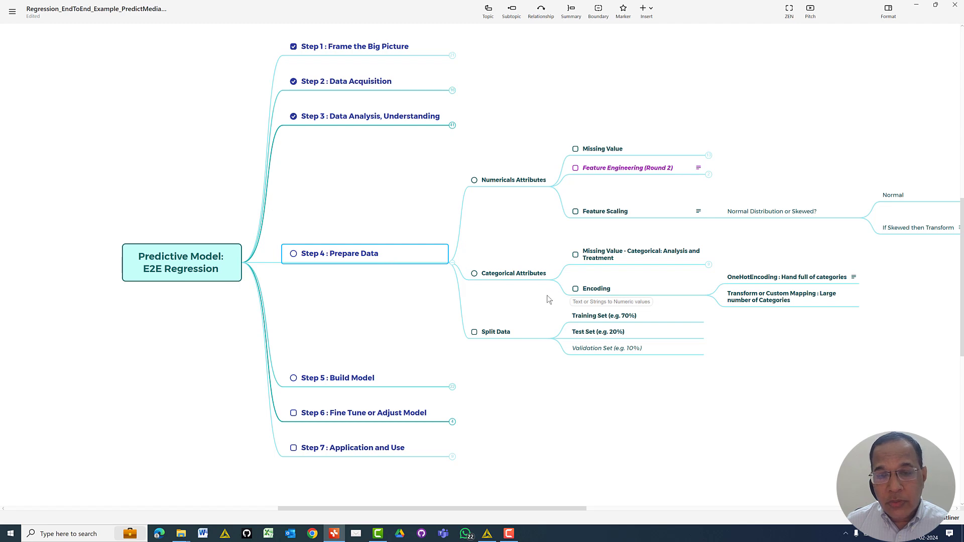
pyautogui.hotkey('alt', 'Tab')
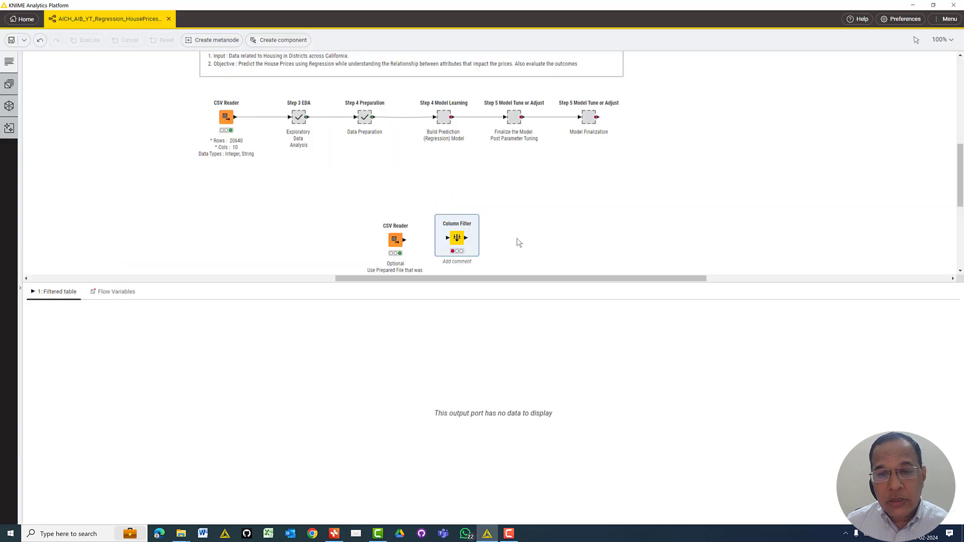
# Open the Step 4 Model Learning metanode and enlarge the canvas area to view both model branches.
pyautogui.doubleClick(446, 121)
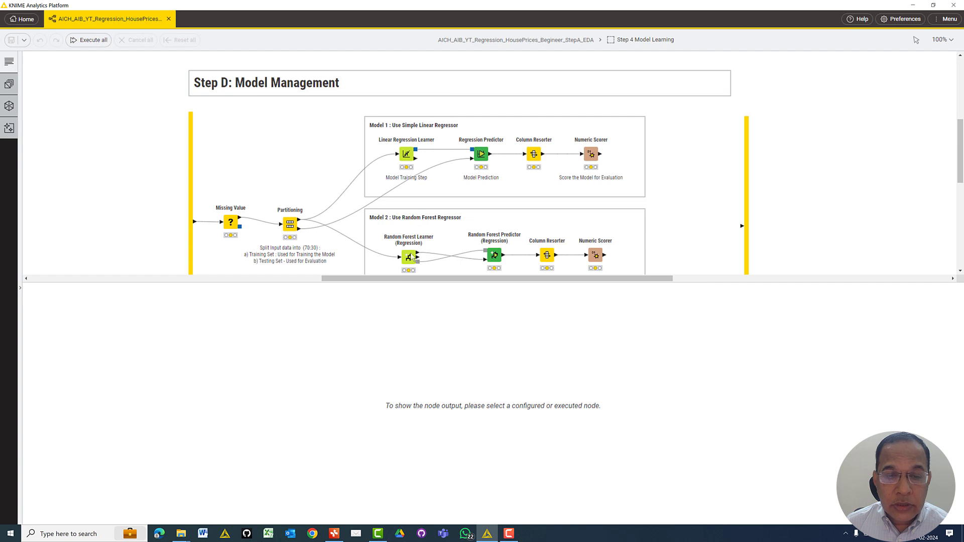
pyautogui.moveTo(341, 281); pyautogui.dragTo(331, 325)
pyautogui.moveTo(278, 208)
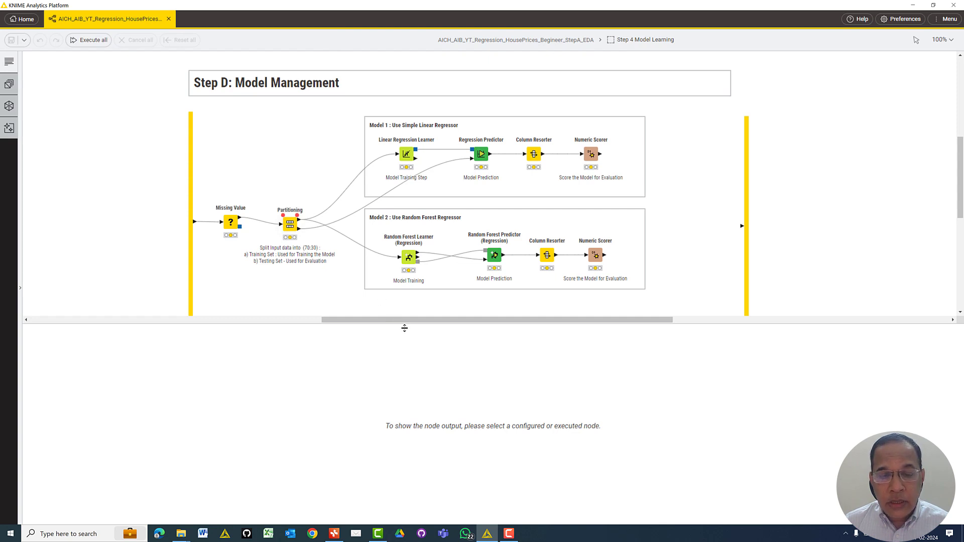
pyautogui.moveTo(406, 324); pyautogui.dragTo(407, 321)
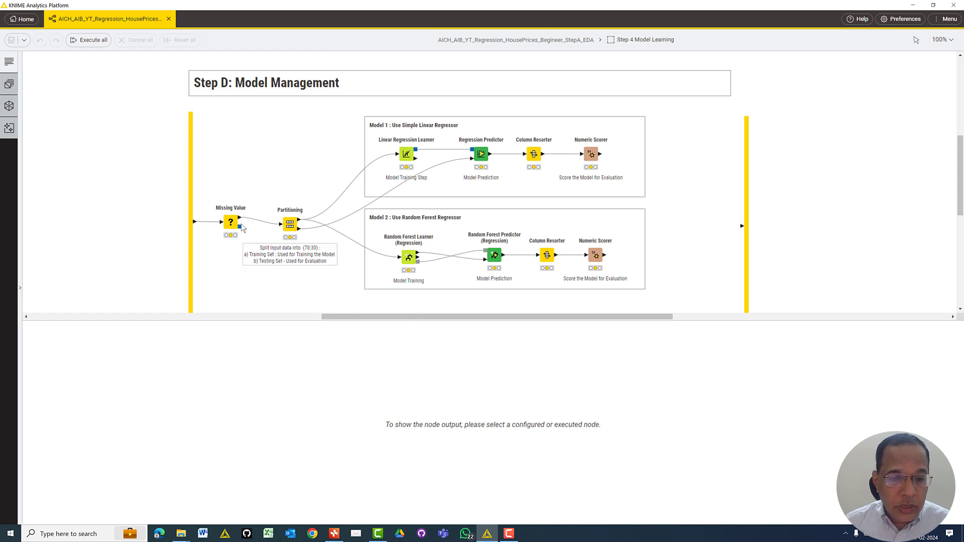
# Execute the Missing Value node ahead of Partitioning and display its output table.
pyautogui.moveTo(232, 221)
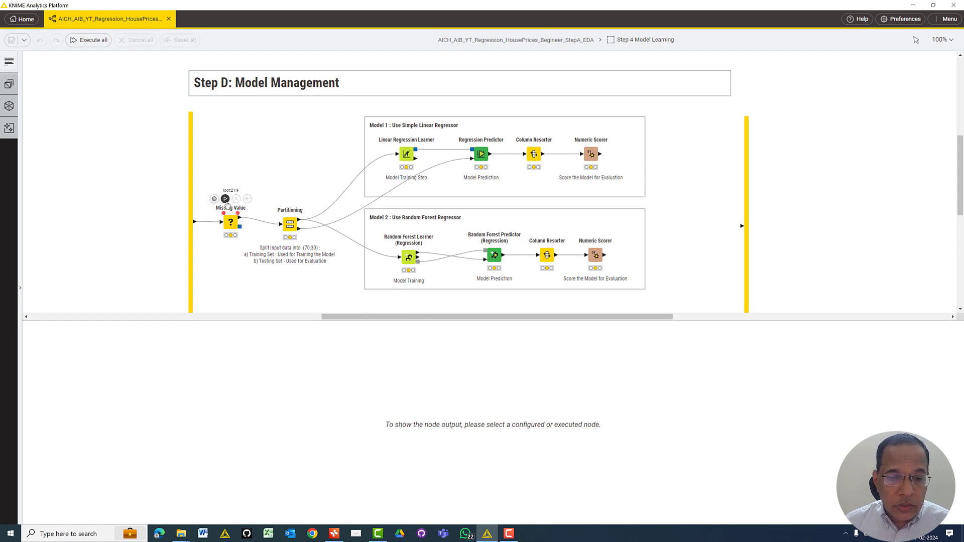
pyautogui.click(225, 198)
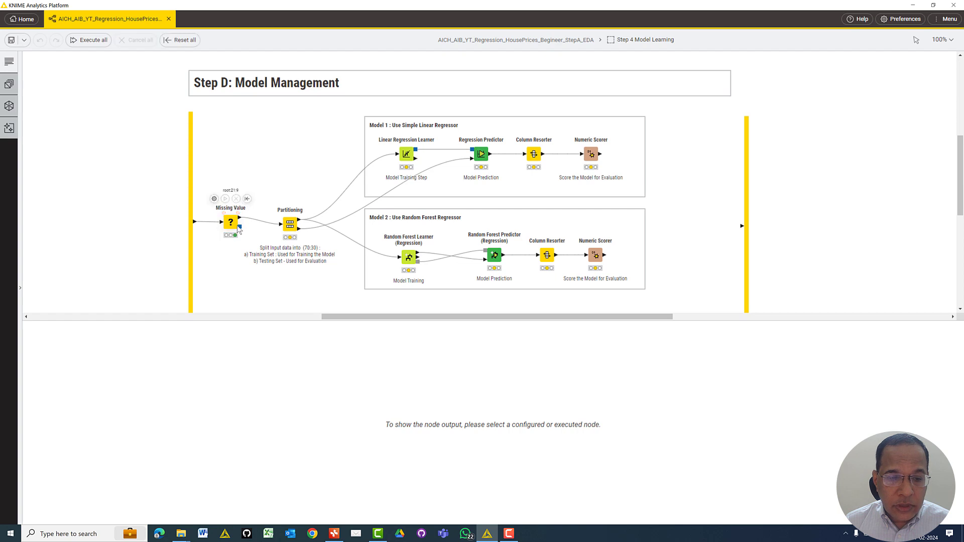
pyautogui.click(232, 223)
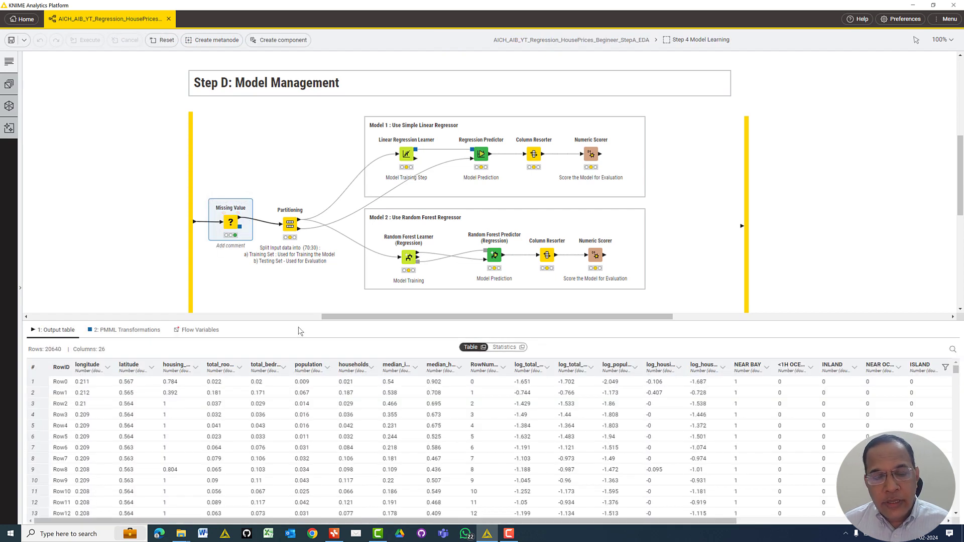
pyautogui.moveTo(301, 324); pyautogui.dragTo(302, 316)
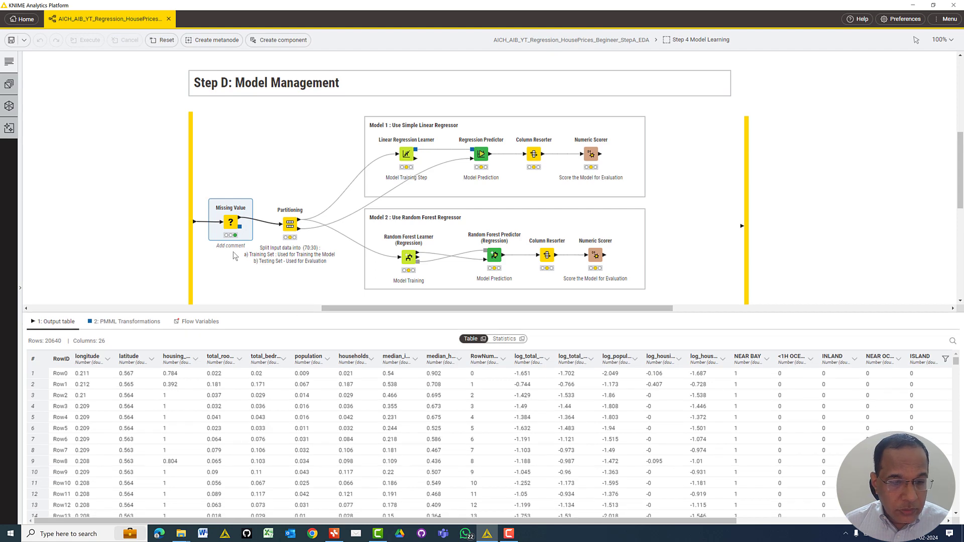
# Execute the Partitioning node, review its relative 70% and Draw randomly settings, and cancel the configuration.
pyautogui.click(288, 226)
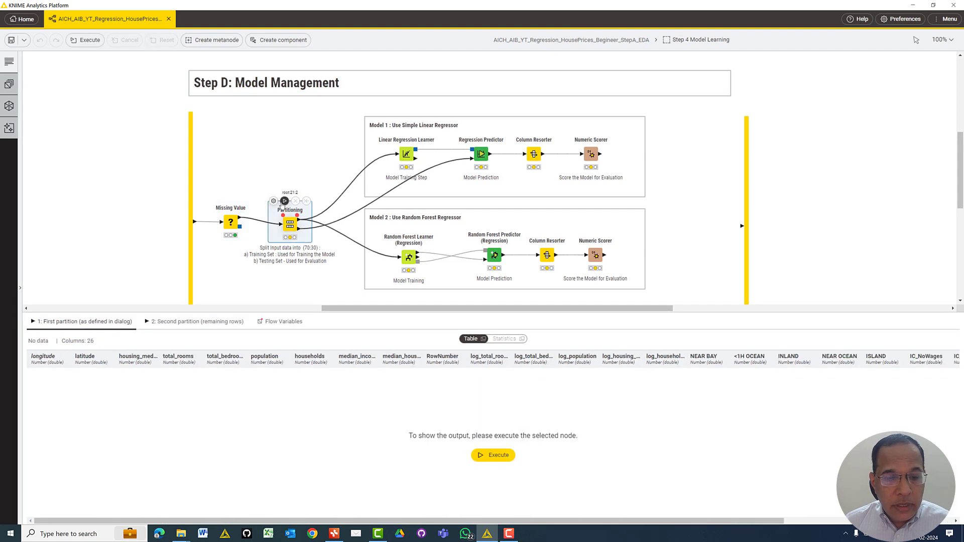
pyautogui.click(284, 201)
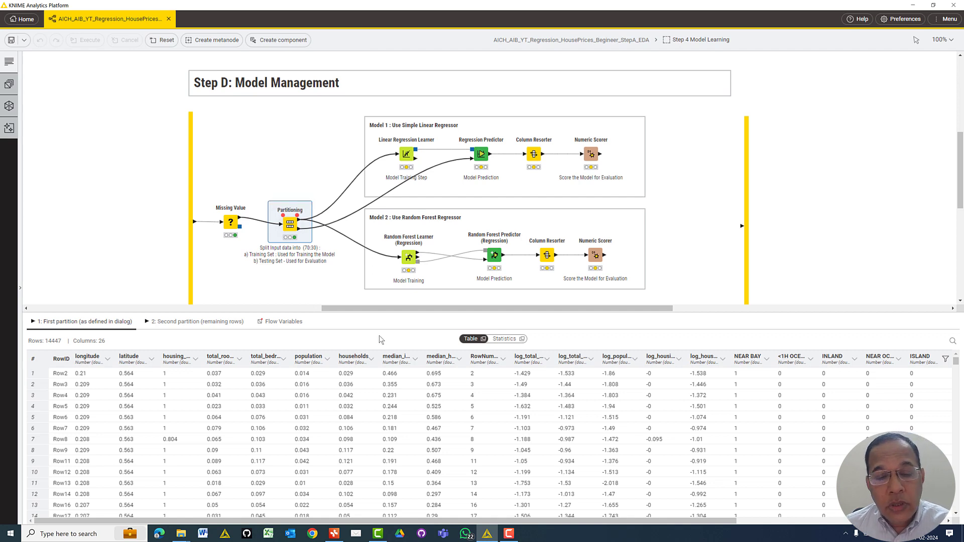
pyautogui.moveTo(382, 311); pyautogui.dragTo(381, 307)
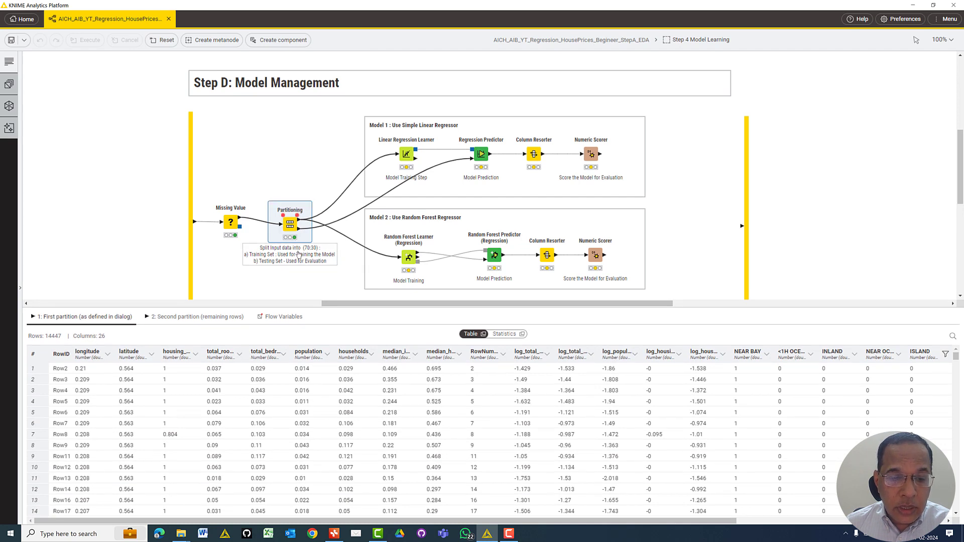
pyautogui.doubleClick(286, 229)
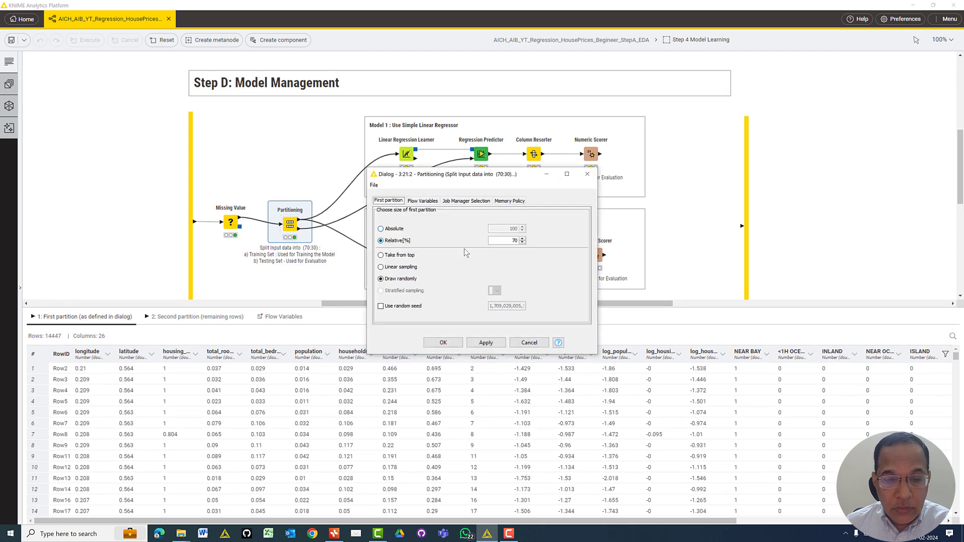
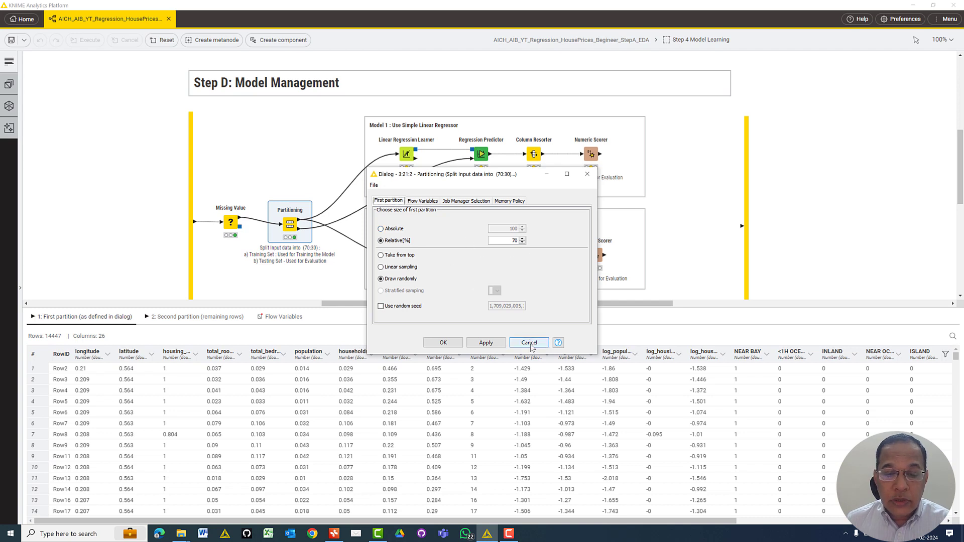
pyautogui.click(529, 343)
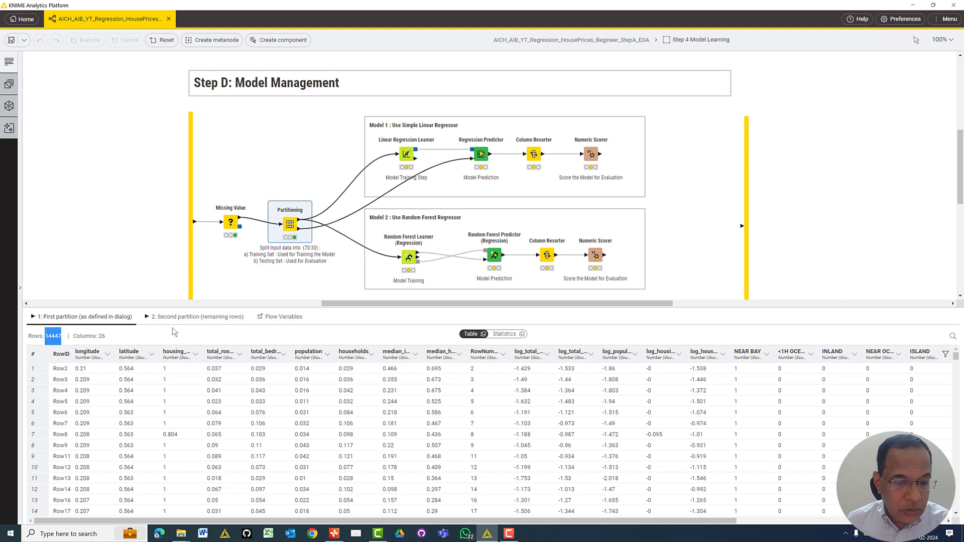
# Display the Partitioning node's second partition and highlight its row count.
pyautogui.click(190, 318)
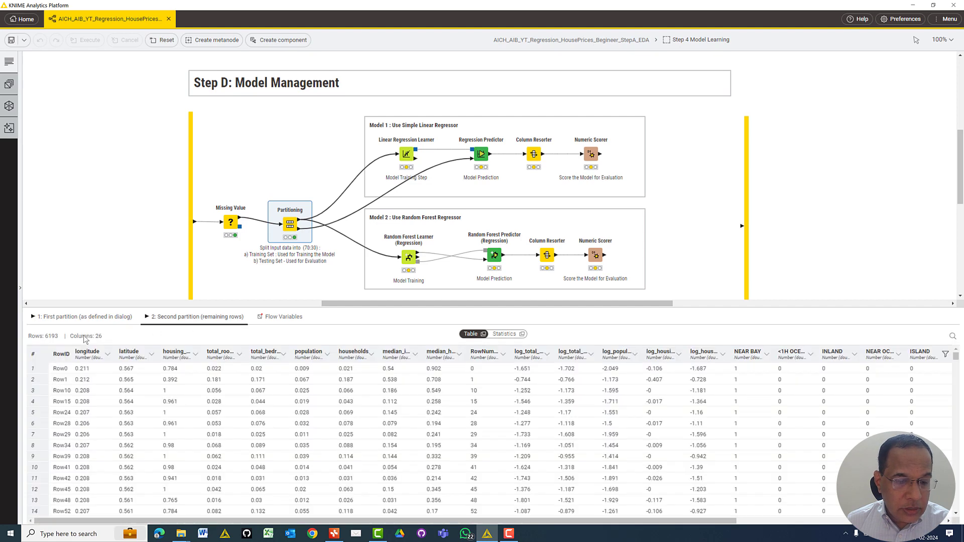
pyautogui.doubleClick(52, 336)
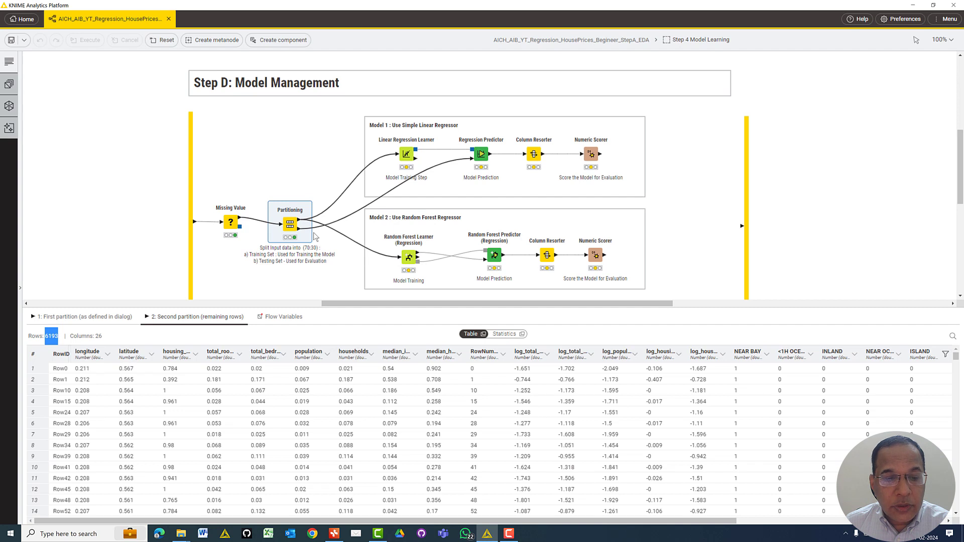
pyautogui.moveTo(312, 220)
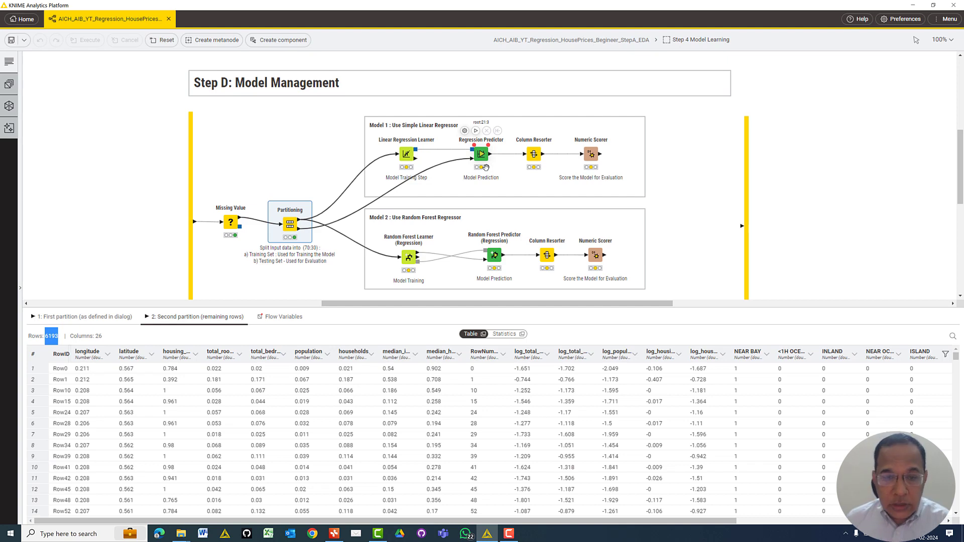
# Search the node repository for "Linear", and replace the search term with "Regression" to browse the available regression nodes.
pyautogui.click(14, 87)
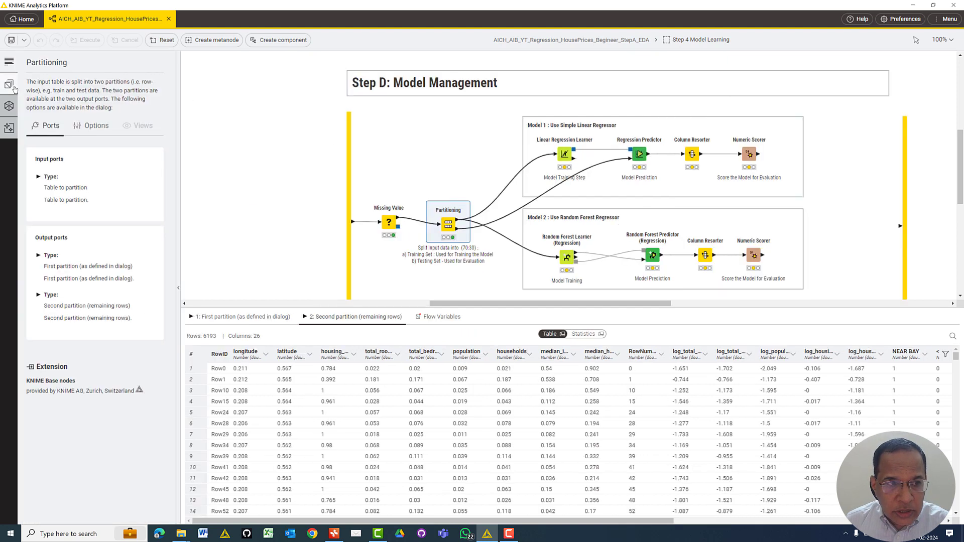
pyautogui.click(9, 105)
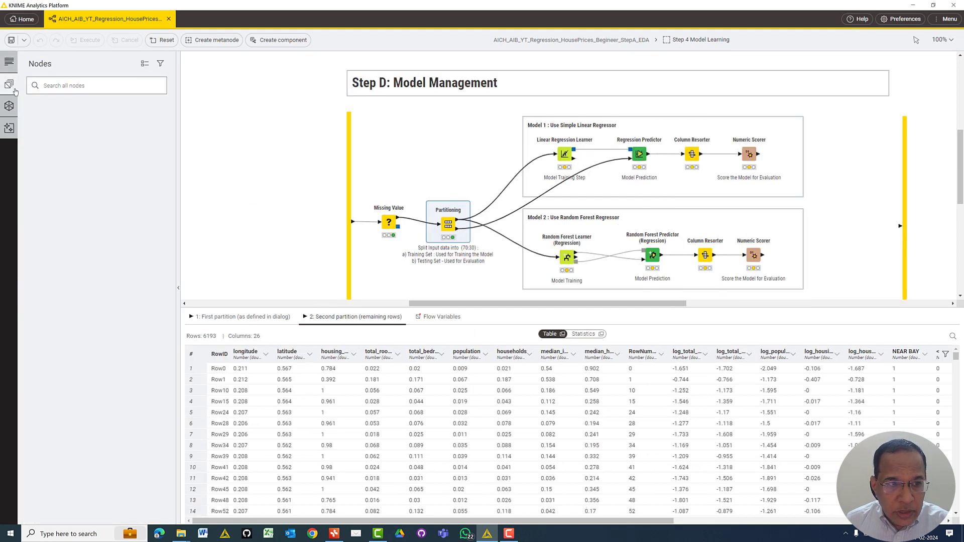
pyautogui.click(71, 87)
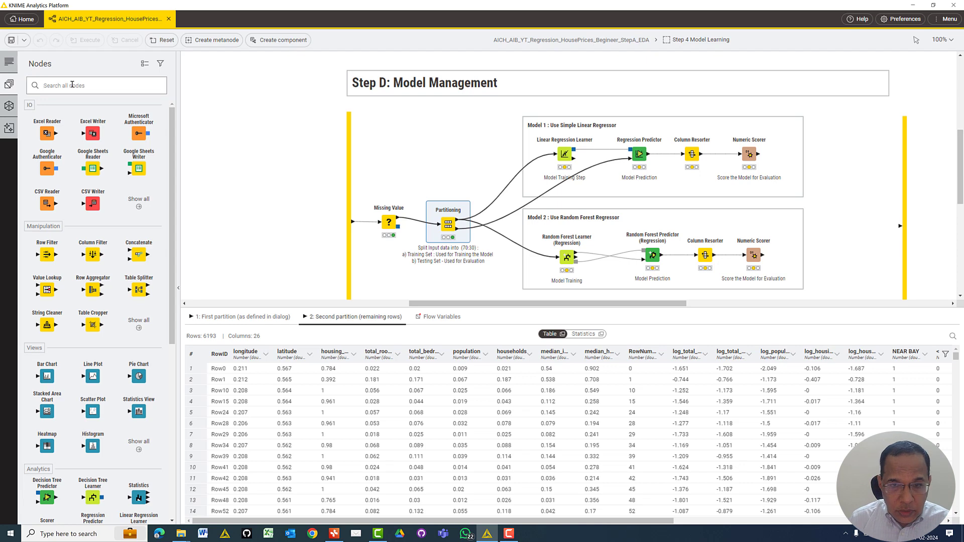
pyautogui.write('Lin')
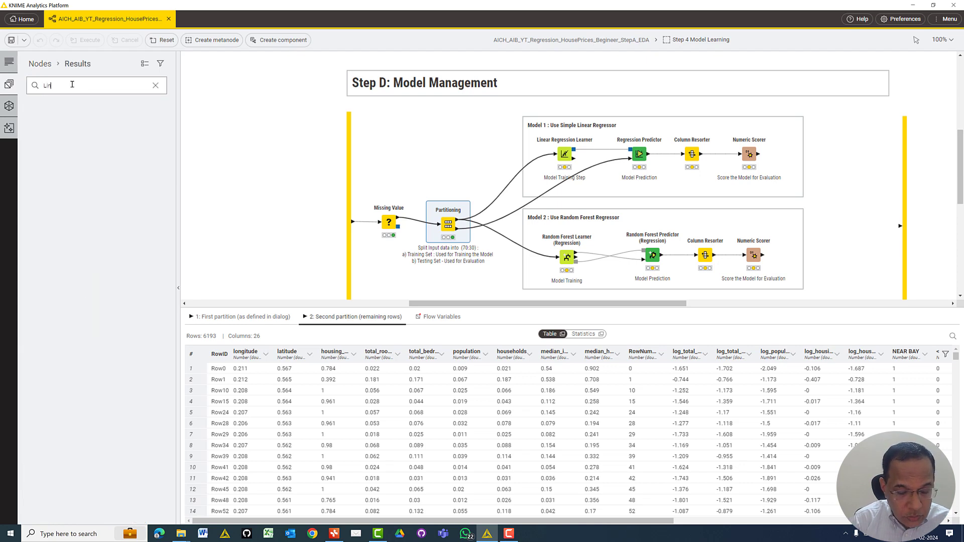
pyautogui.write('ear')
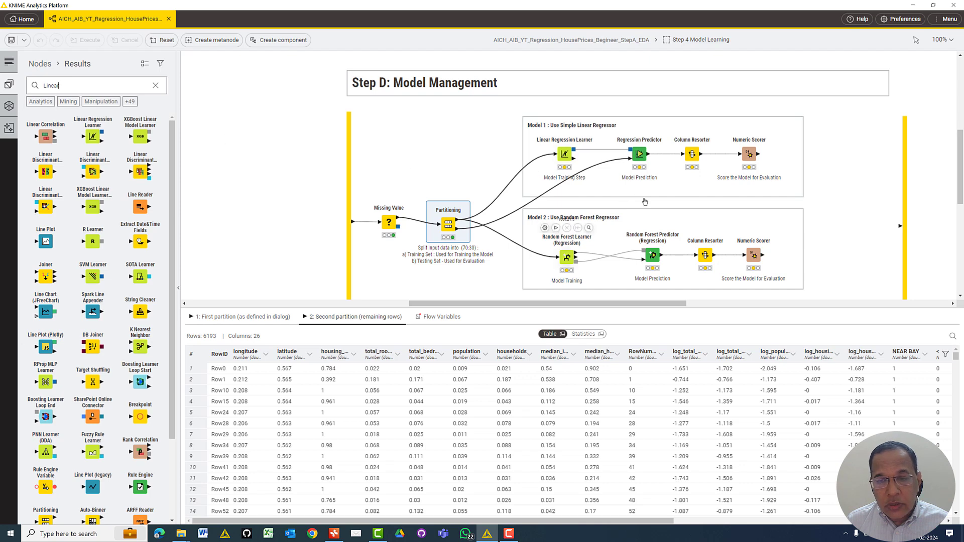
pyautogui.doubleClick(99, 88)
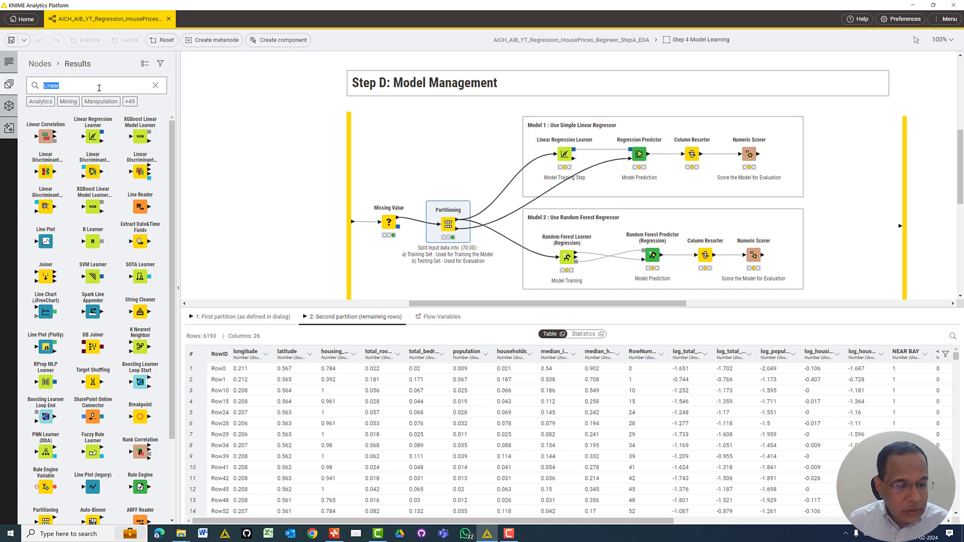
pyautogui.write('Regressio')
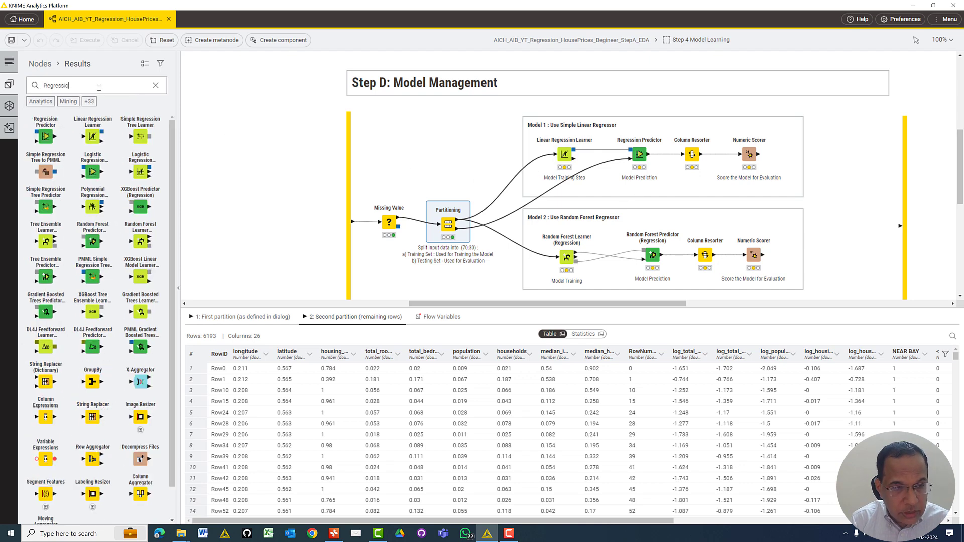
pyautogui.write('n')
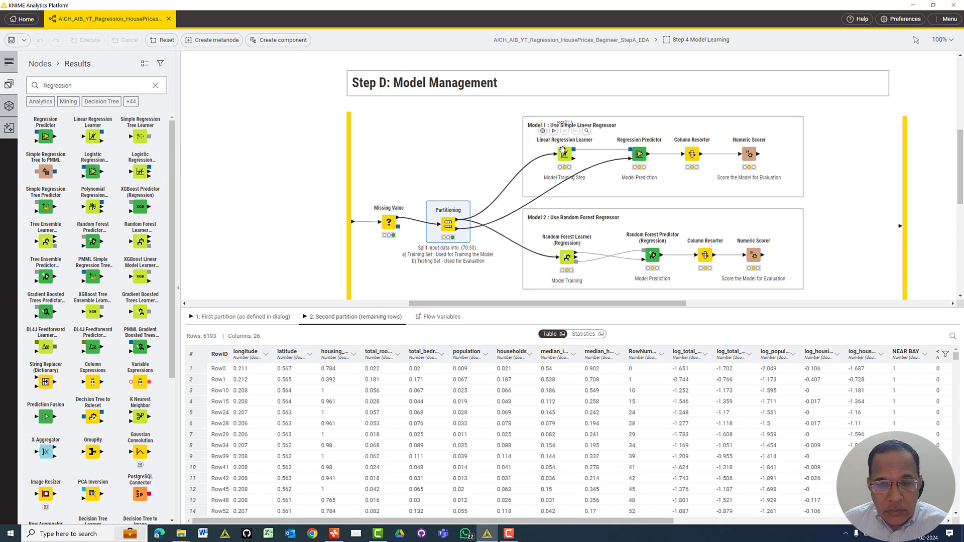
# Review the Linear Regression Learner's target column options and included columns, and cancel the configuration.
pyautogui.click(564, 155)
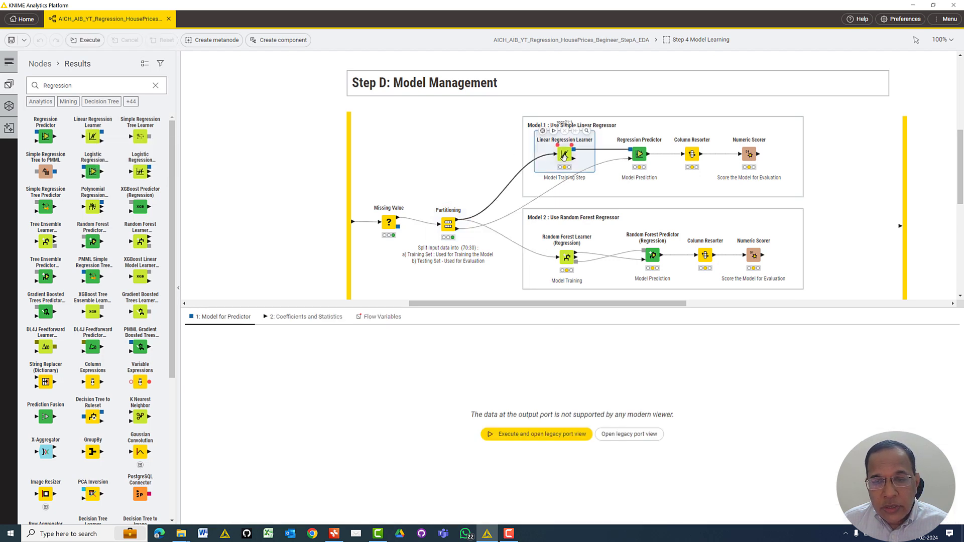
pyautogui.doubleClick(564, 156)
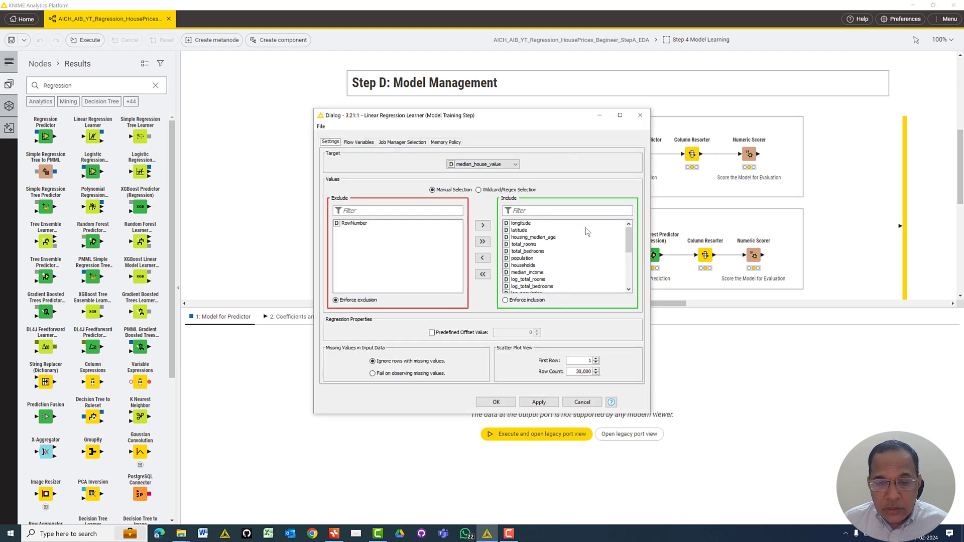
pyautogui.moveTo(630, 233)
pyautogui.mouseDown()
pyautogui.moveTo(634, 290)
pyautogui.moveTo(630, 235)
pyautogui.mouseUp()
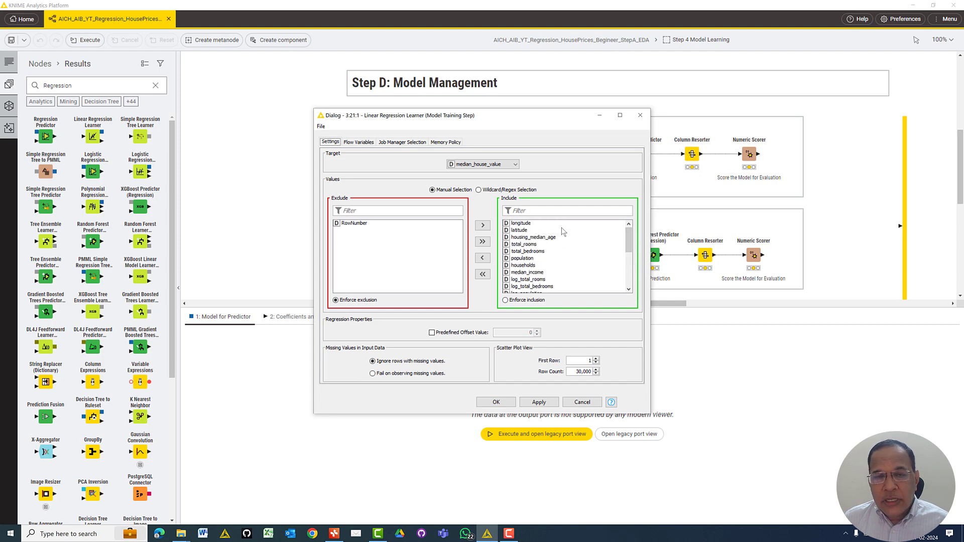
pyautogui.scroll(-5, 555, 285)
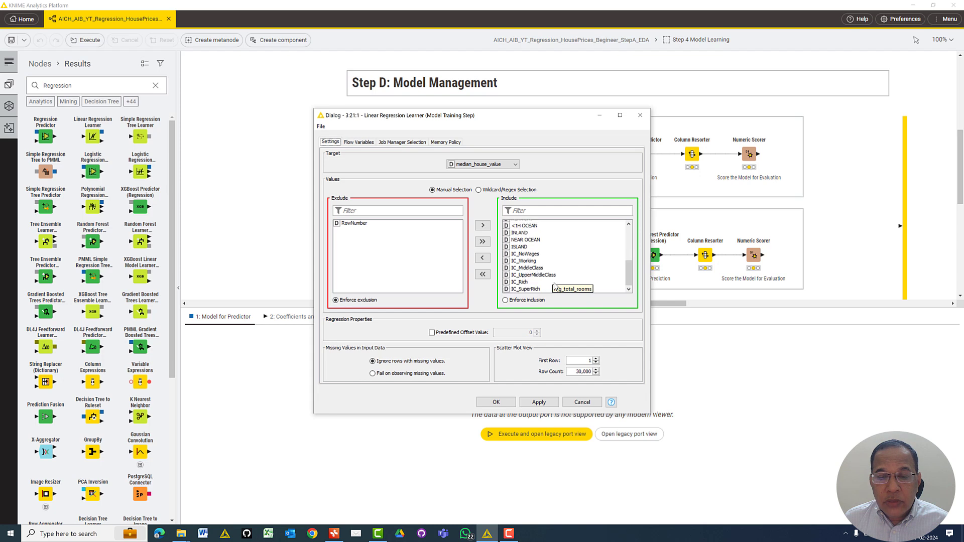
pyautogui.scroll(3, 554, 286)
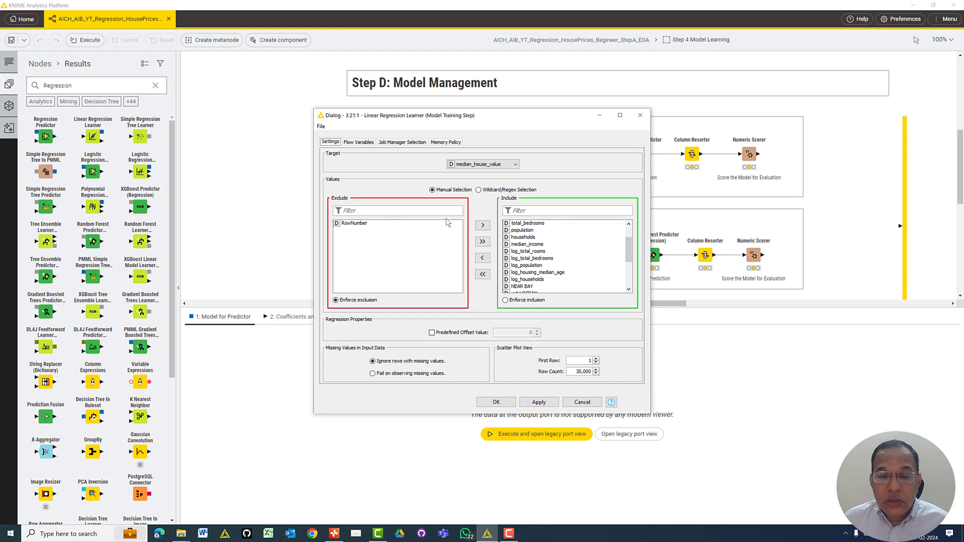
pyautogui.click(492, 167)
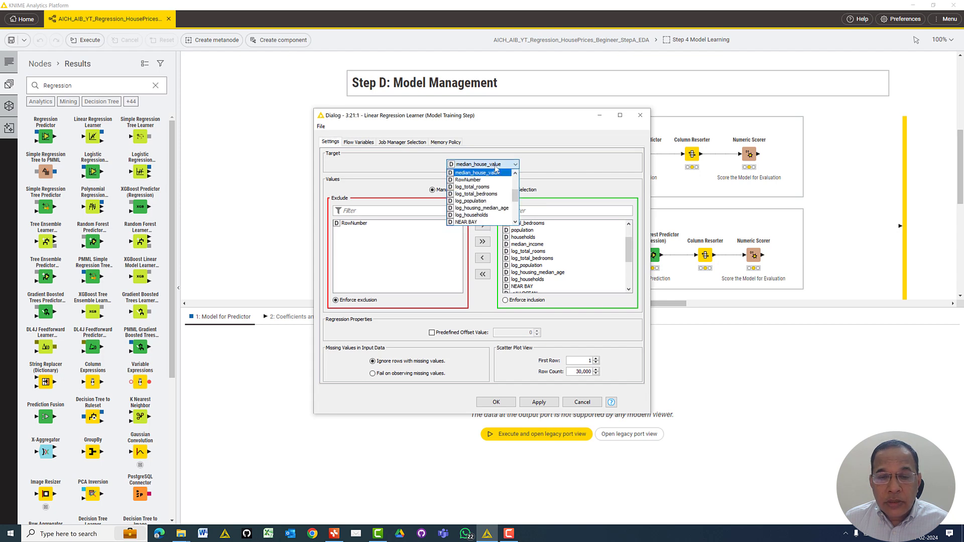
pyautogui.click(558, 168)
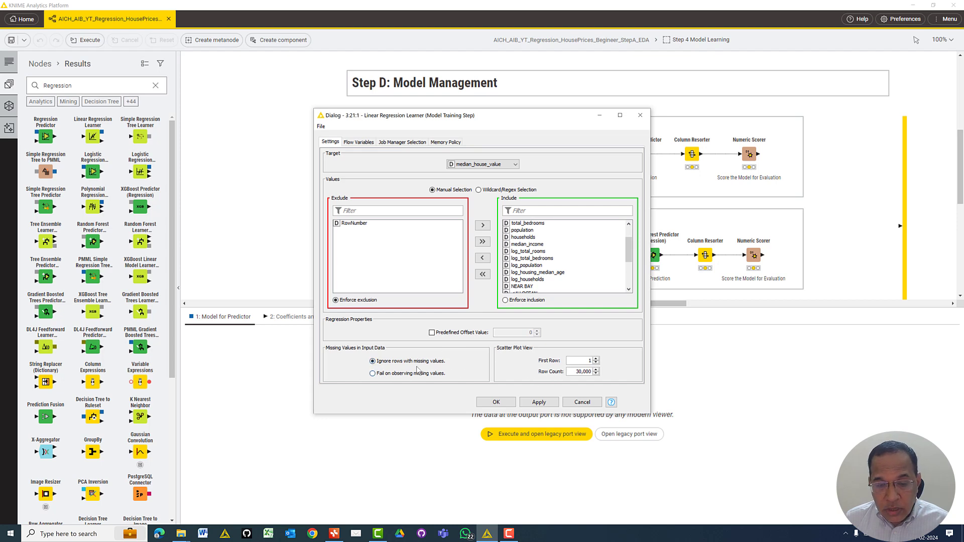
pyautogui.click(582, 402)
# Execute the Linear Regression Learner with its result view, widen the view to examine the coefficient statistics, and close it.
pyautogui.rightClick(565, 157)
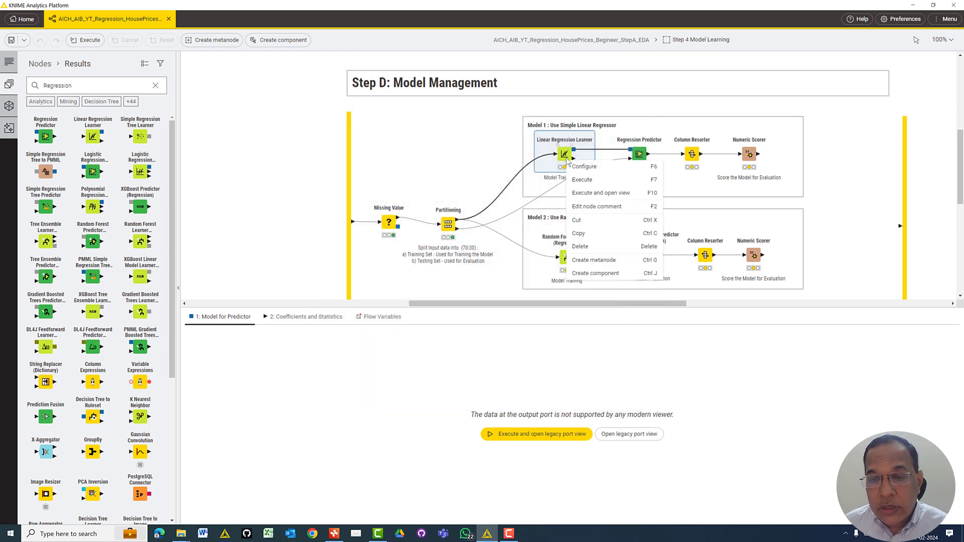
pyautogui.click(593, 198)
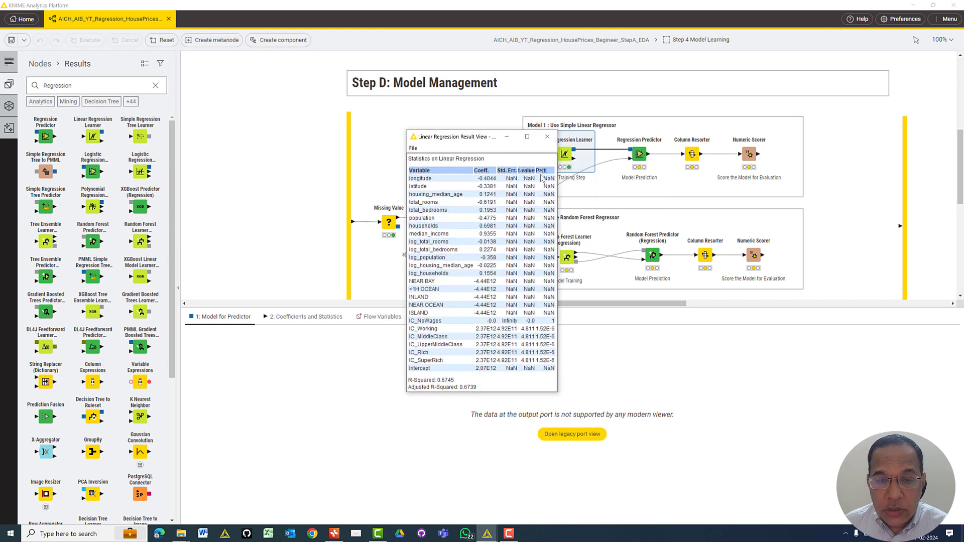
pyautogui.click(527, 136)
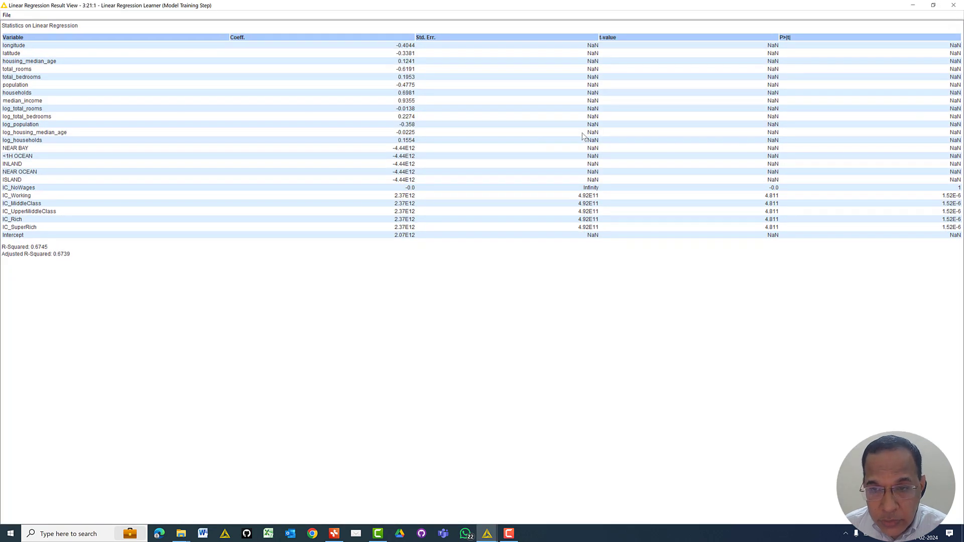
pyautogui.click(933, 6)
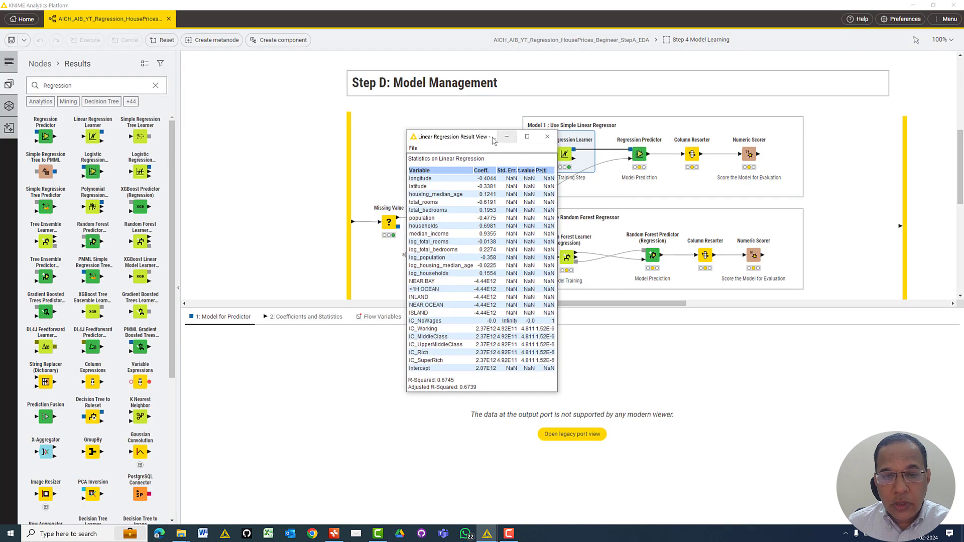
pyautogui.moveTo(468, 127); pyautogui.dragTo(434, 98)
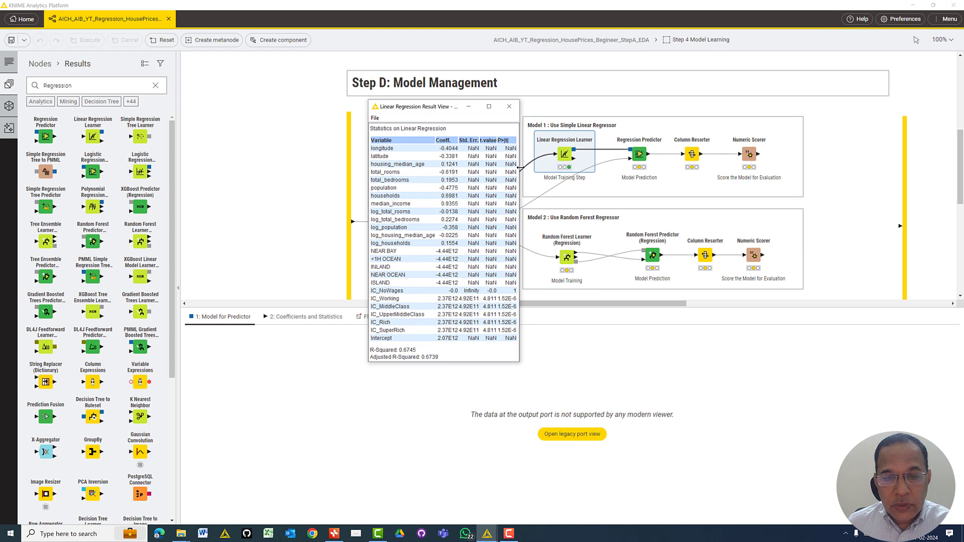
pyautogui.moveTo(521, 168); pyautogui.dragTo(841, 171)
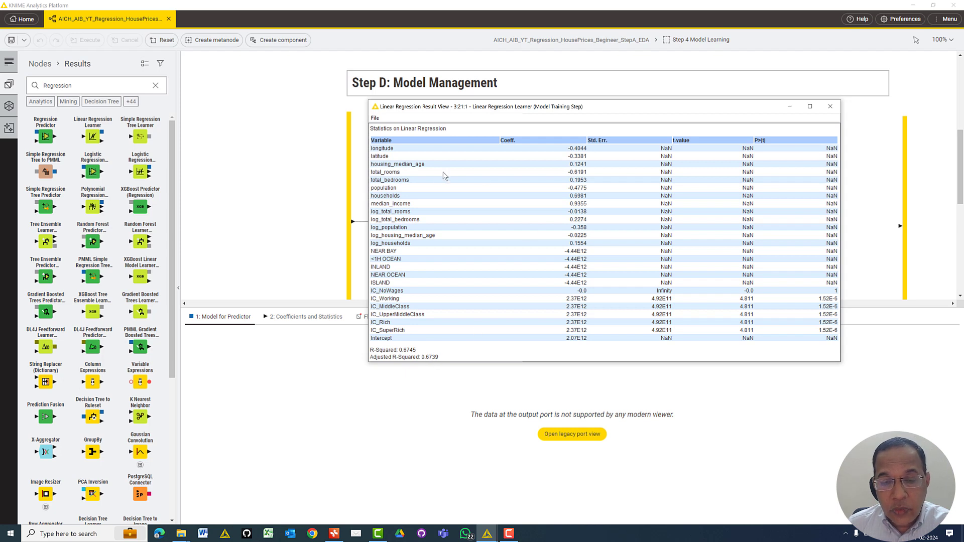
pyautogui.click(831, 109)
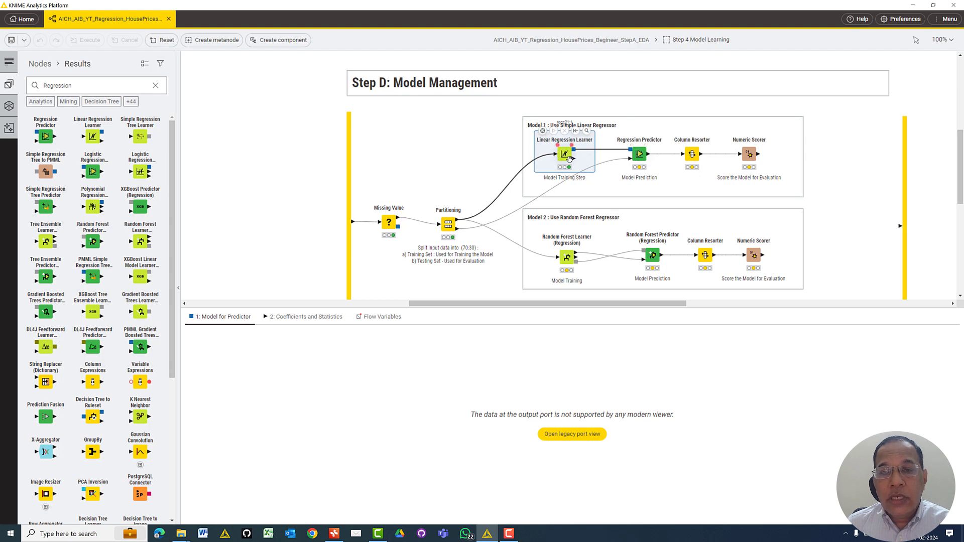
# Execute the Regression Predictor in Model 1, review its custom prediction column name, and cancel the configuration.
pyautogui.click(642, 154)
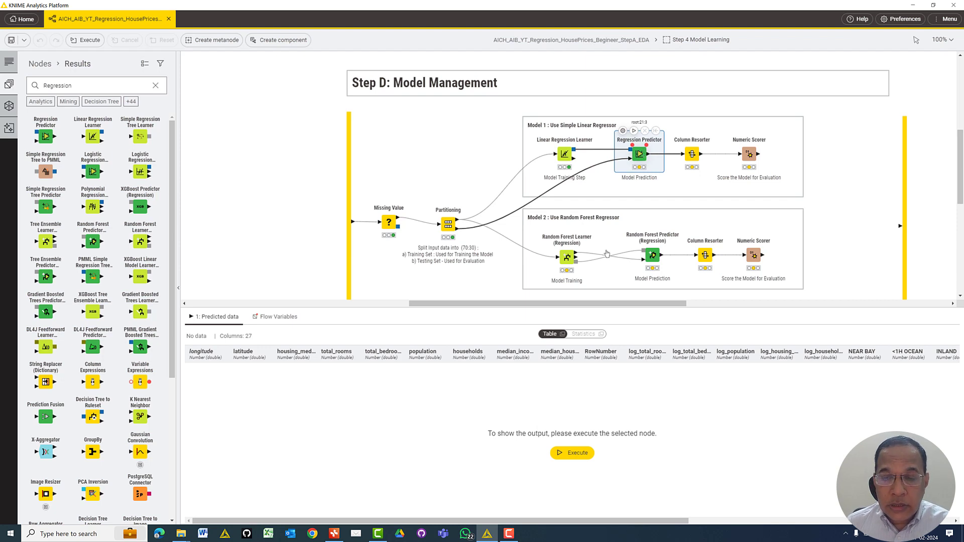
pyautogui.click(563, 454)
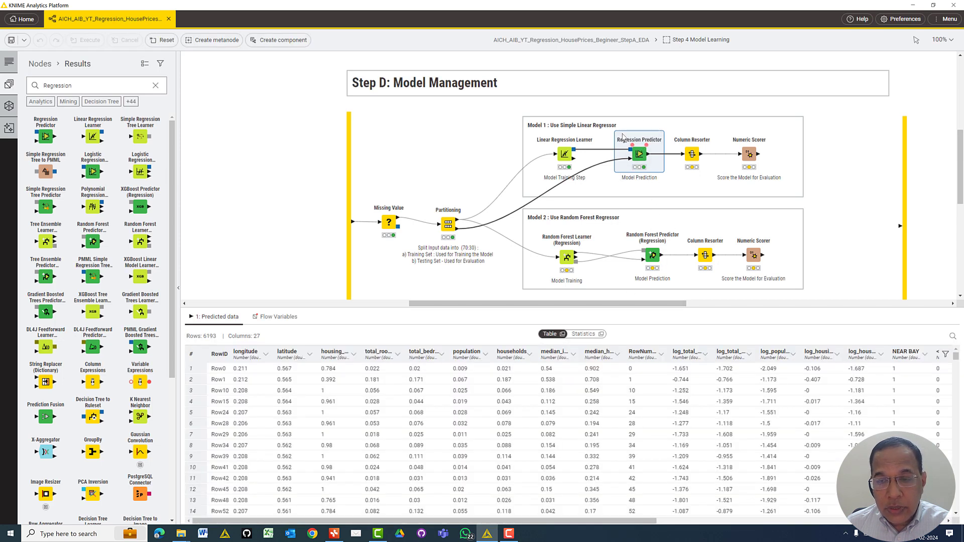
pyautogui.doubleClick(638, 150)
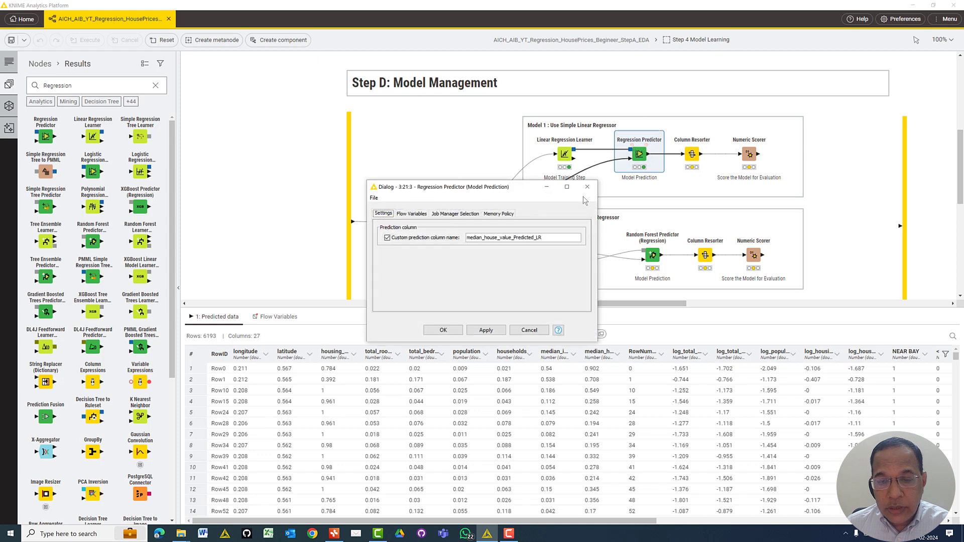
pyautogui.moveTo(549, 238); pyautogui.dragTo(421, 235)
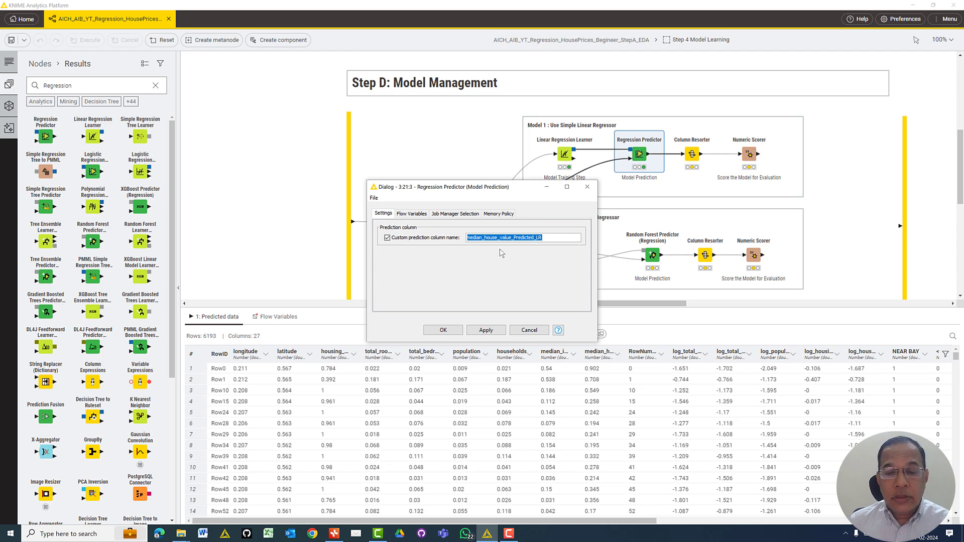
pyautogui.click(546, 238)
pyautogui.moveTo(512, 238); pyautogui.dragTo(561, 242)
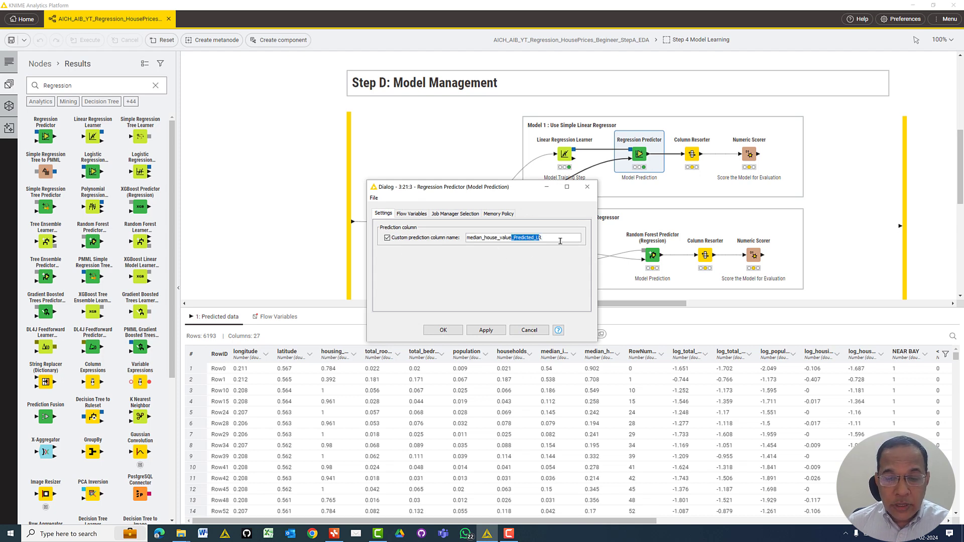
pyautogui.click(530, 330)
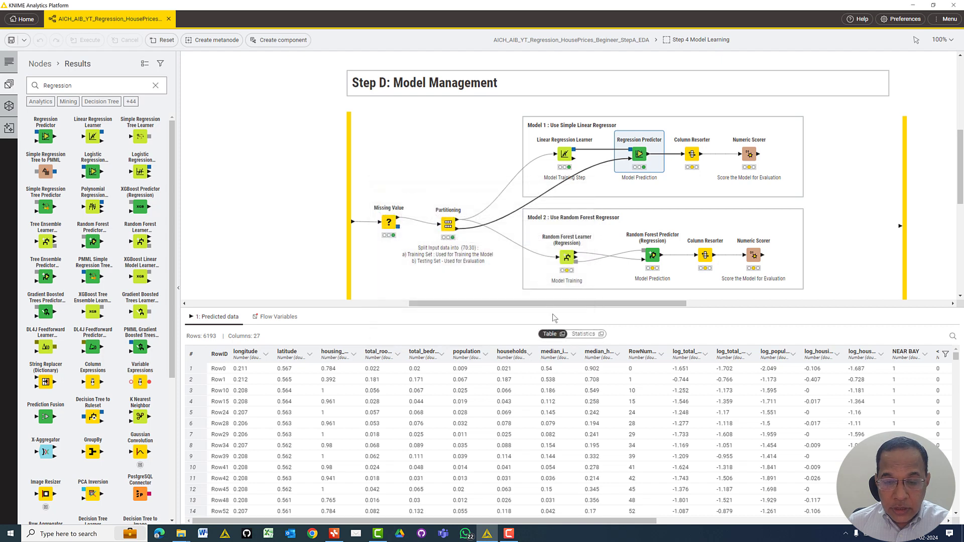
# Restore the Regression Predictor's output table and examine its columns across to the predicted house value.
pyautogui.click(551, 306)
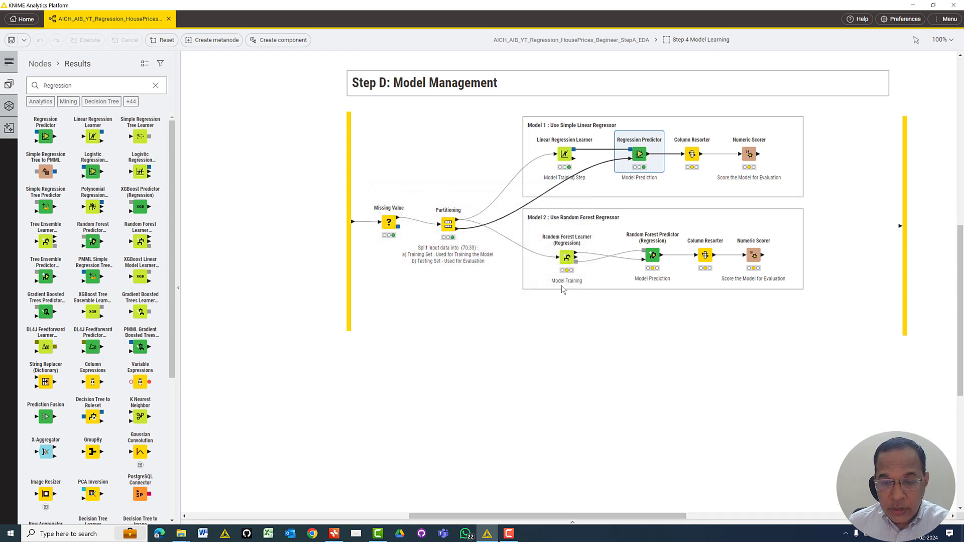
pyautogui.click(573, 248)
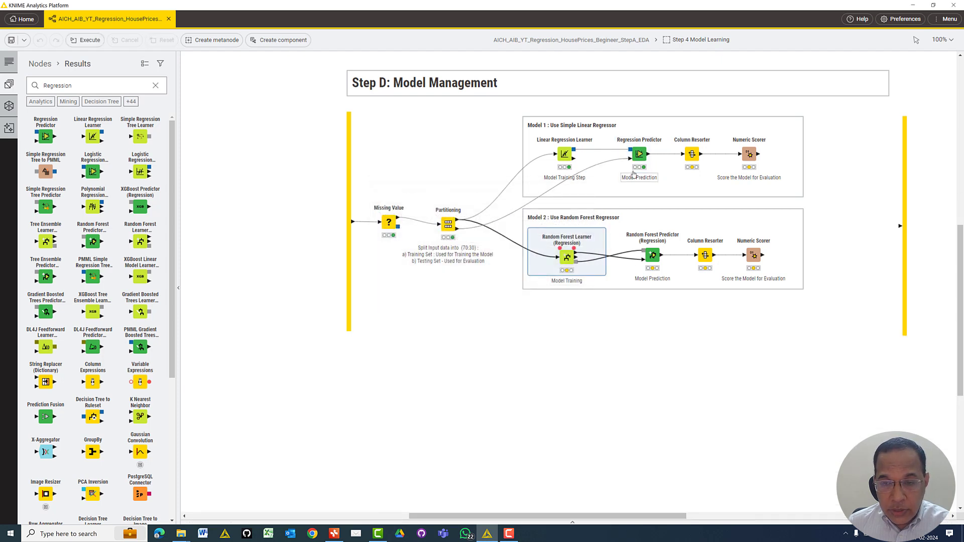
pyautogui.click(638, 153)
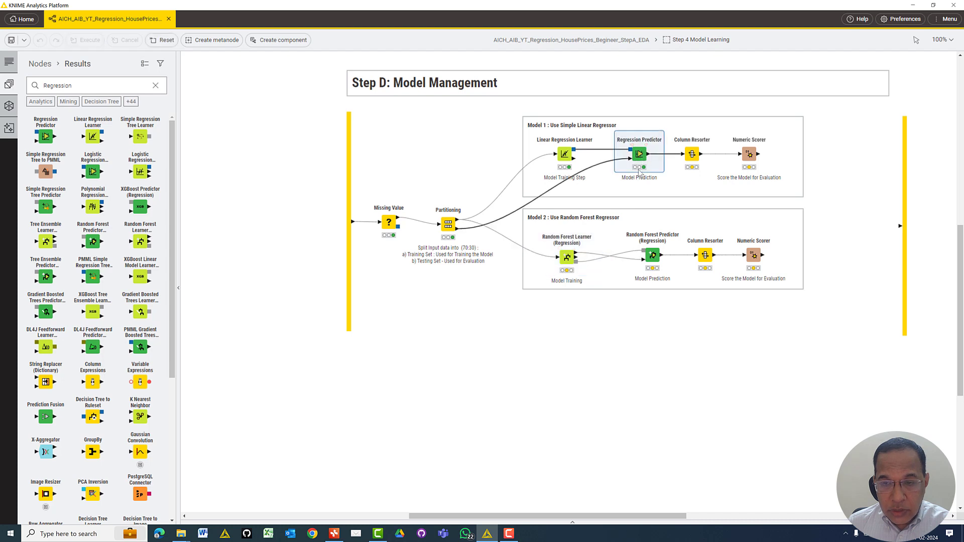
pyautogui.moveTo(638, 160)
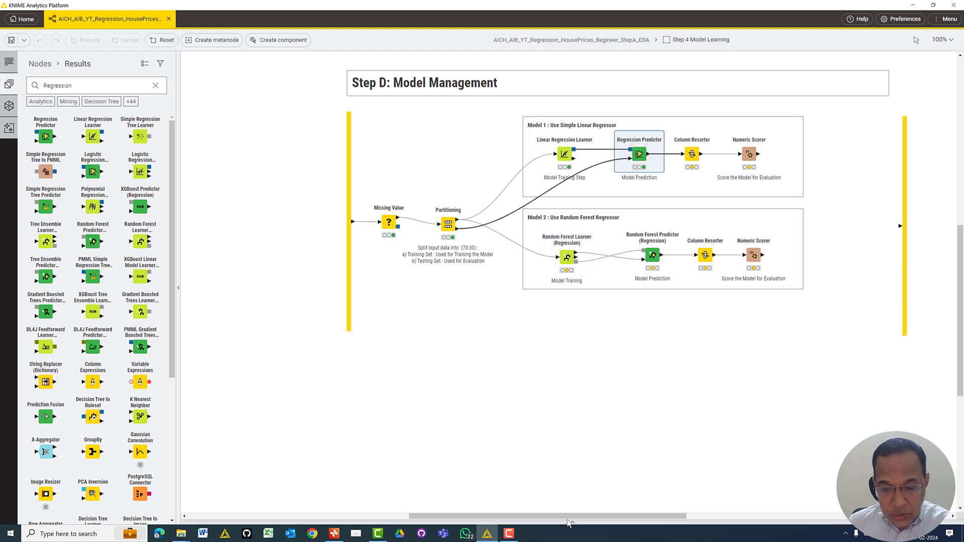
pyautogui.moveTo(571, 519); pyautogui.dragTo(575, 296)
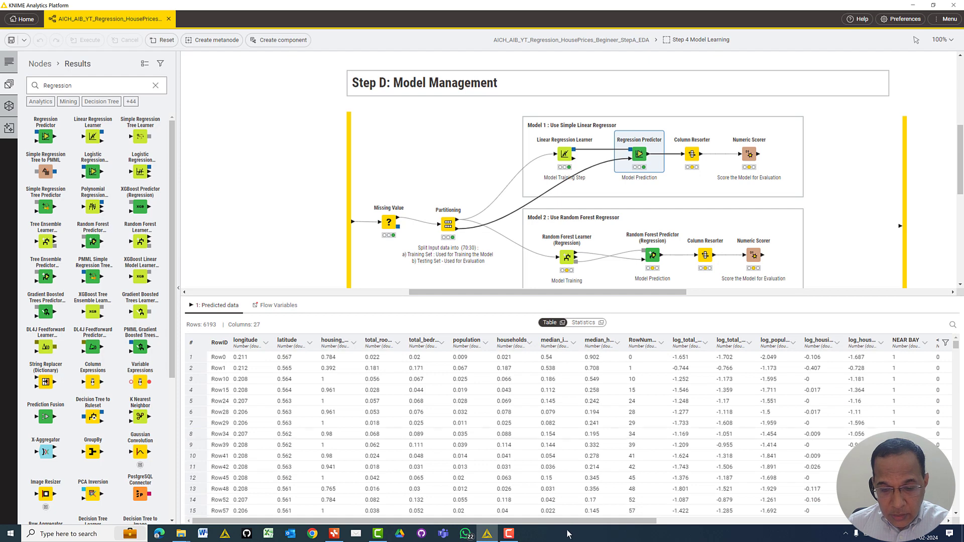
pyautogui.moveTo(568, 522); pyautogui.dragTo(931, 533)
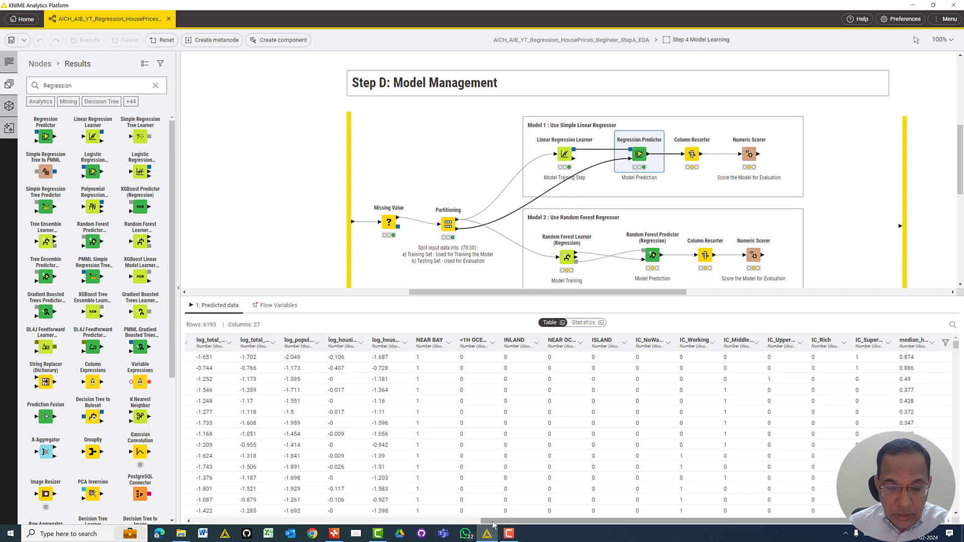
pyautogui.moveTo(497, 522); pyautogui.dragTo(146, 518)
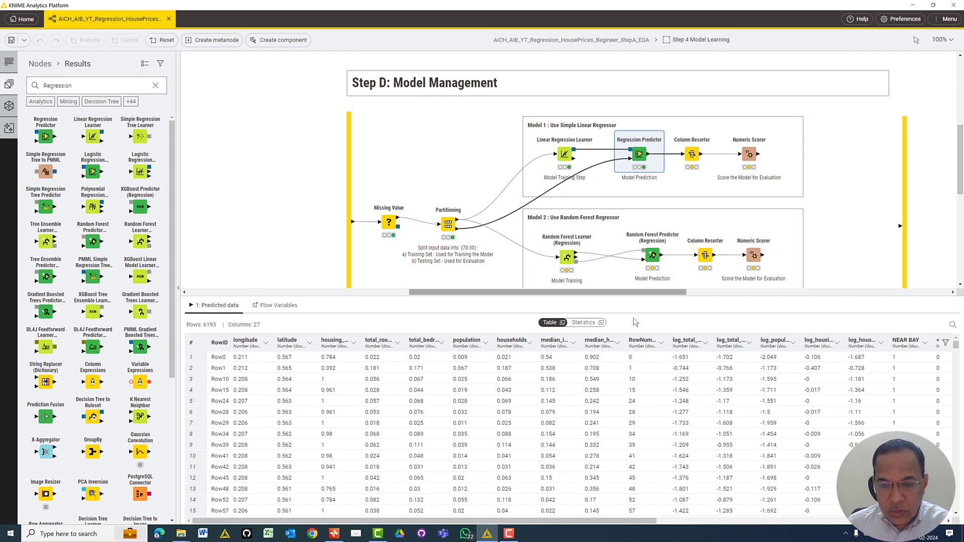
# Execute the Column Resorter in Model 1, review the order of the actual and predicted house value columns, and cancel the configuration.
pyautogui.click(690, 157)
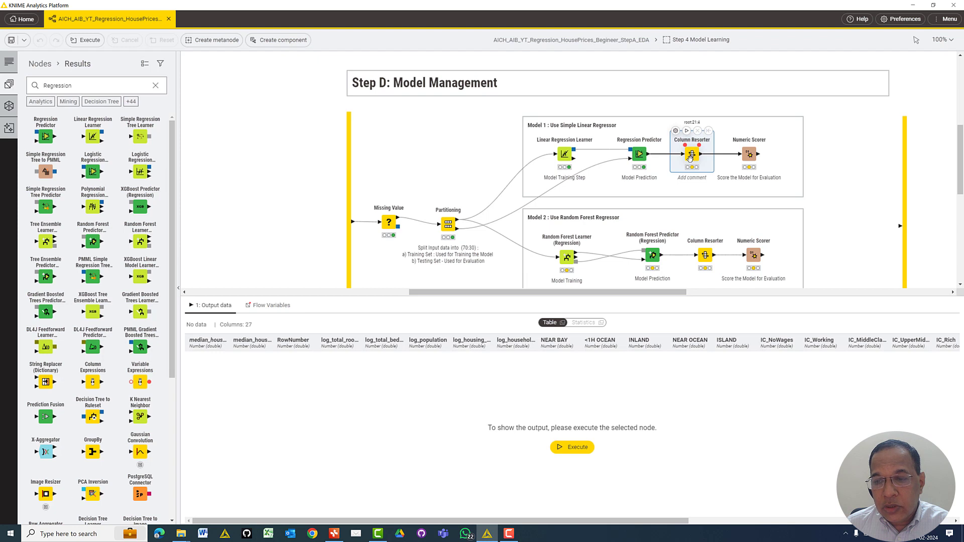
pyautogui.click(687, 131)
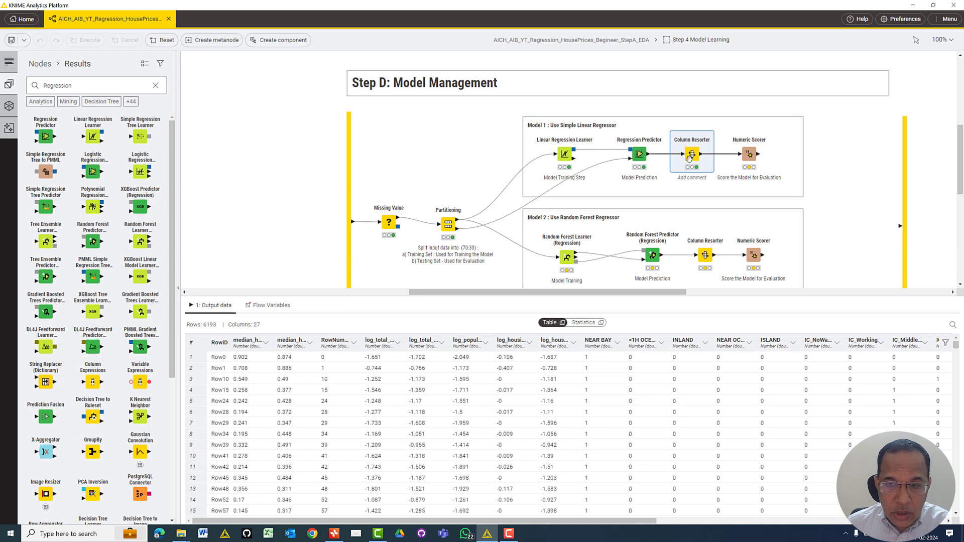
pyautogui.doubleClick(689, 157)
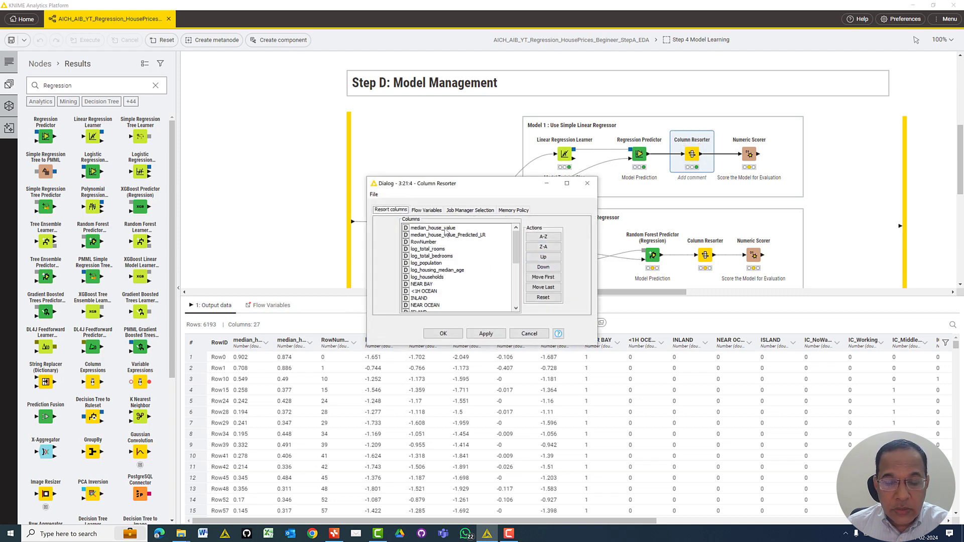
pyautogui.click(445, 229)
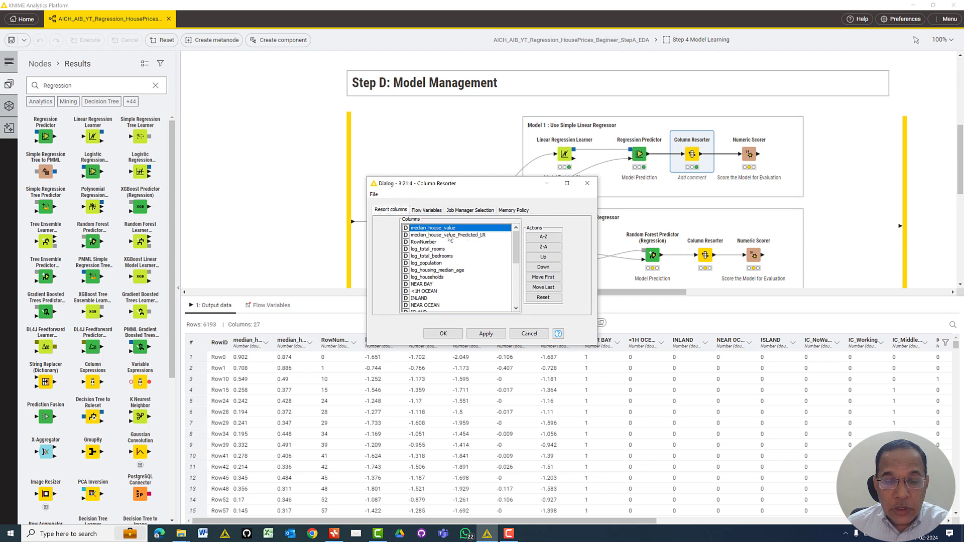
pyautogui.click(449, 235)
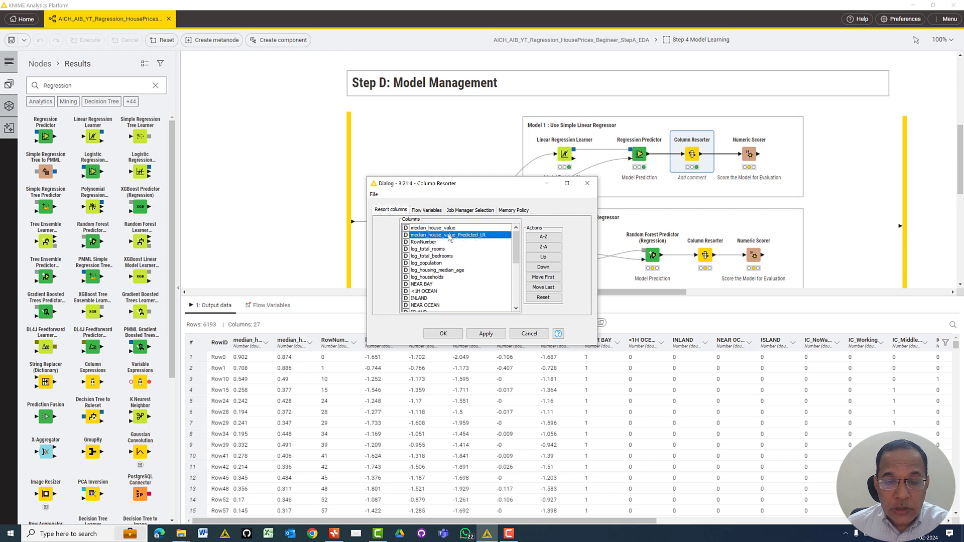
pyautogui.click(529, 334)
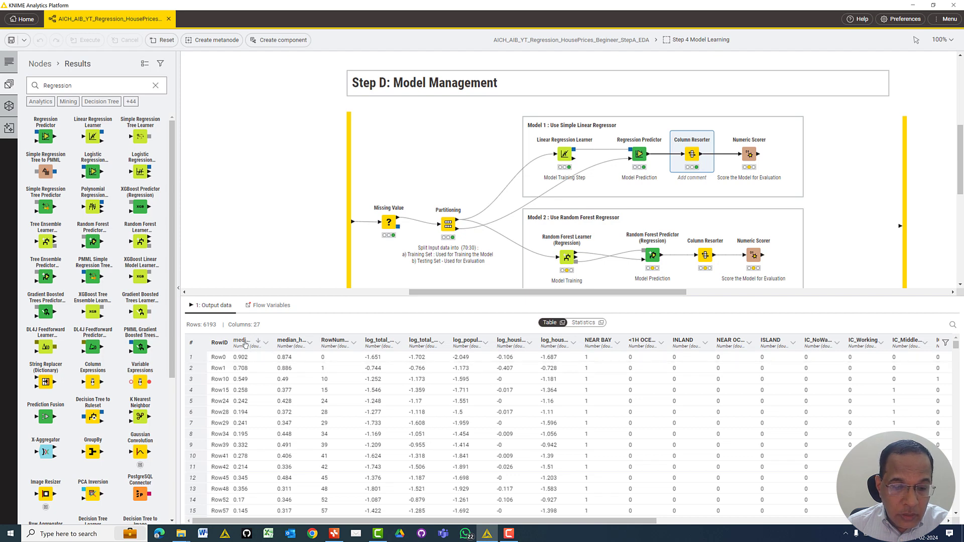
# Widen the median_house_value and median_house_value_Predicted_LR columns and compare their values row by row in the resorted output table.
pyautogui.moveTo(245, 344); pyautogui.dragTo(298, 344)
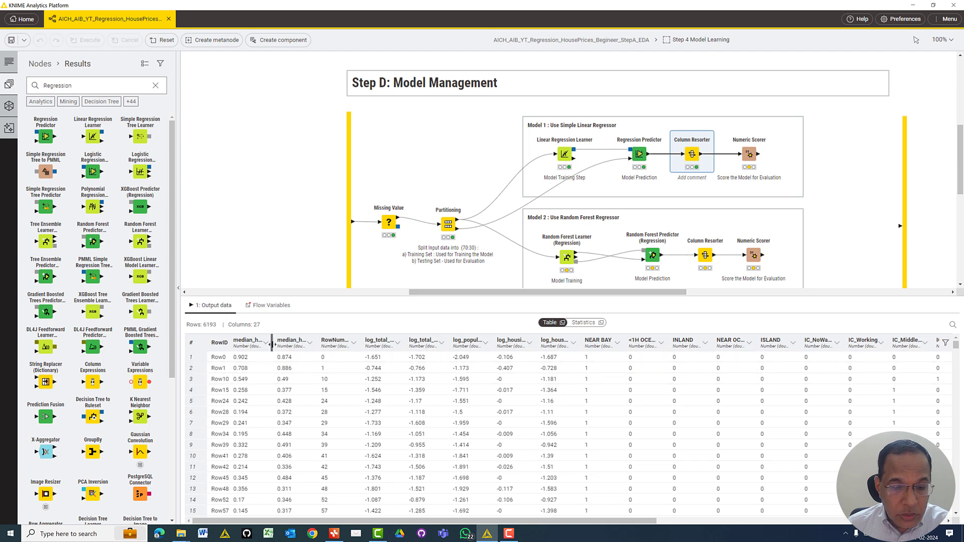
pyautogui.moveTo(275, 345); pyautogui.dragTo(435, 342)
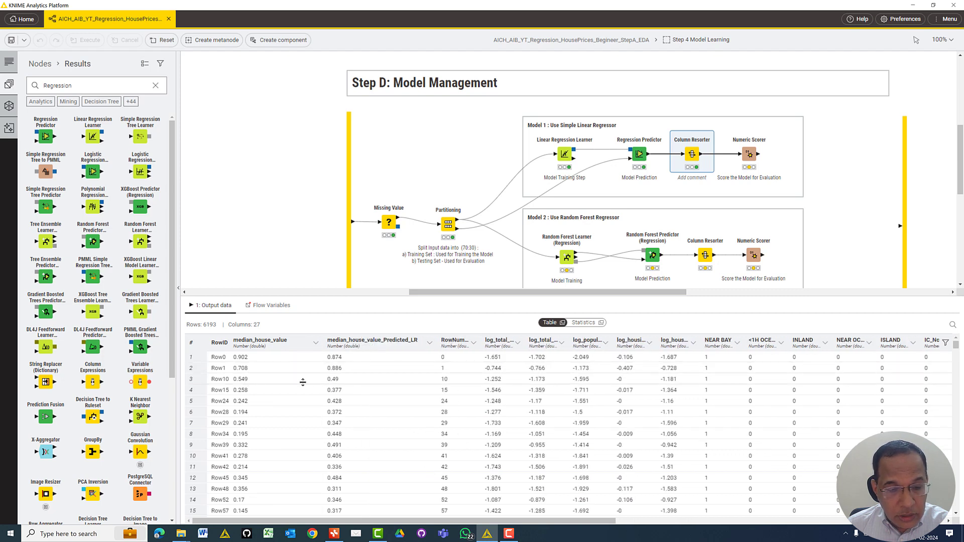
pyautogui.scroll(-5, 307, 435)
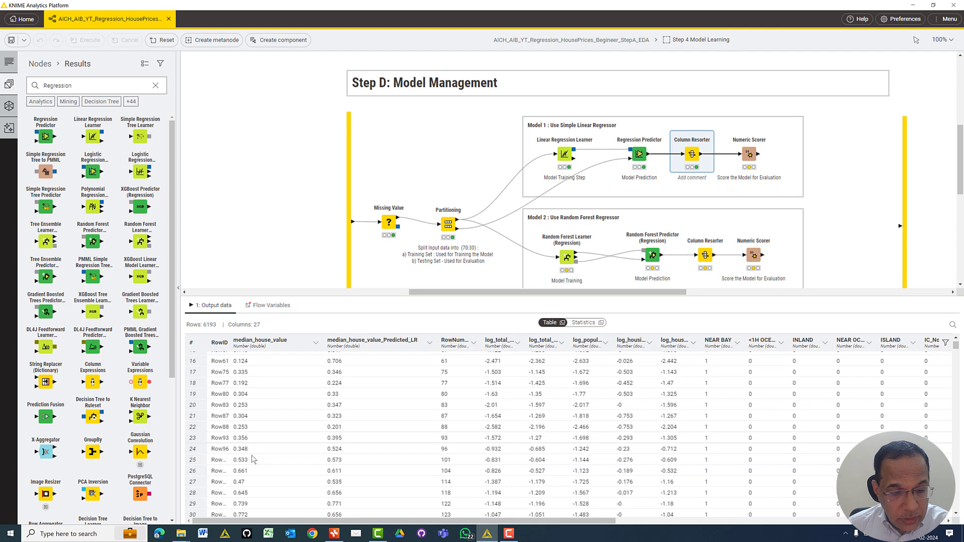
pyautogui.click(249, 461)
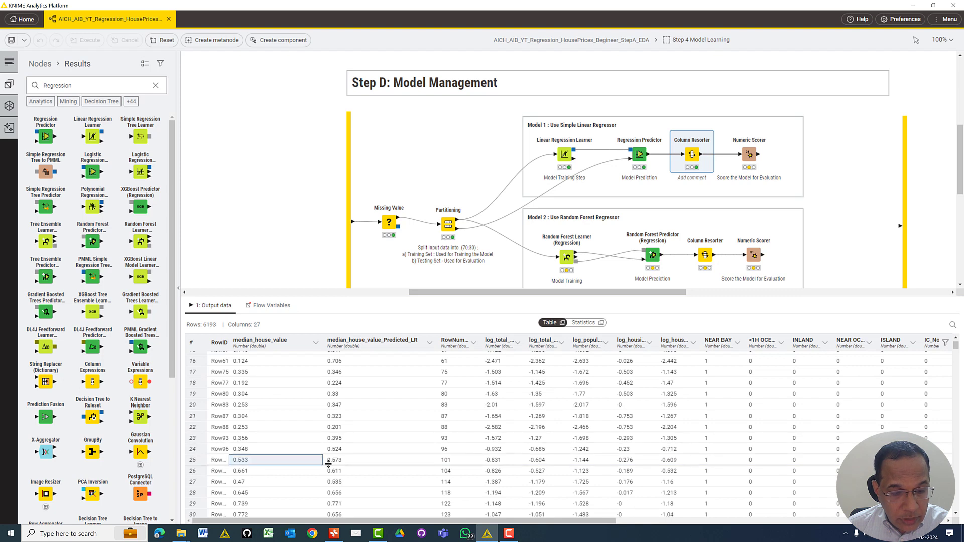
pyautogui.click(245, 483)
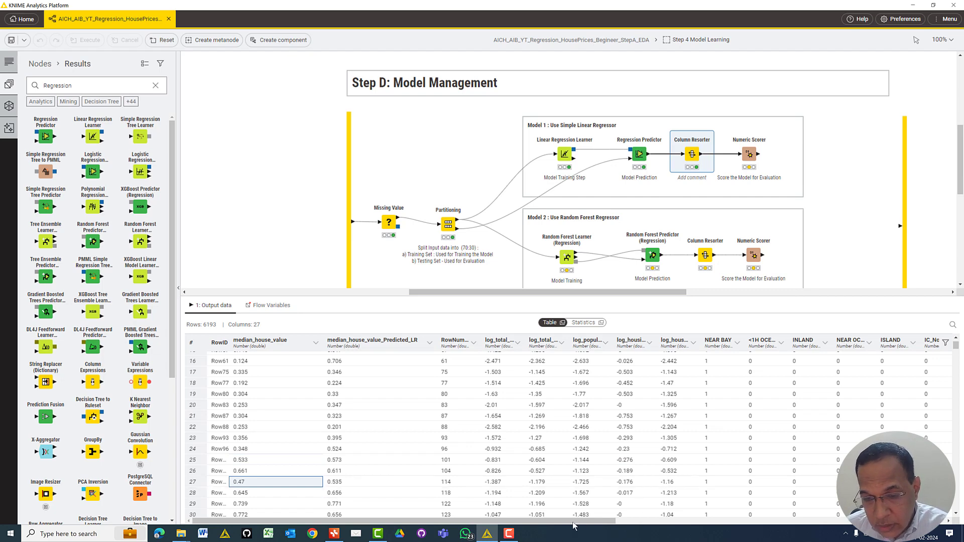
pyautogui.moveTo(560, 522); pyautogui.dragTo(889, 521)
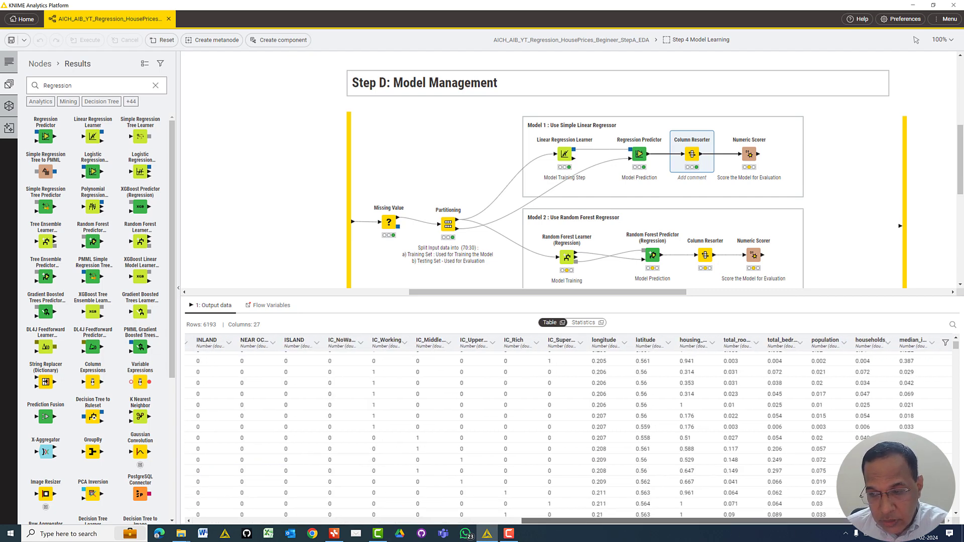
pyautogui.moveTo(633, 521); pyautogui.dragTo(341, 521)
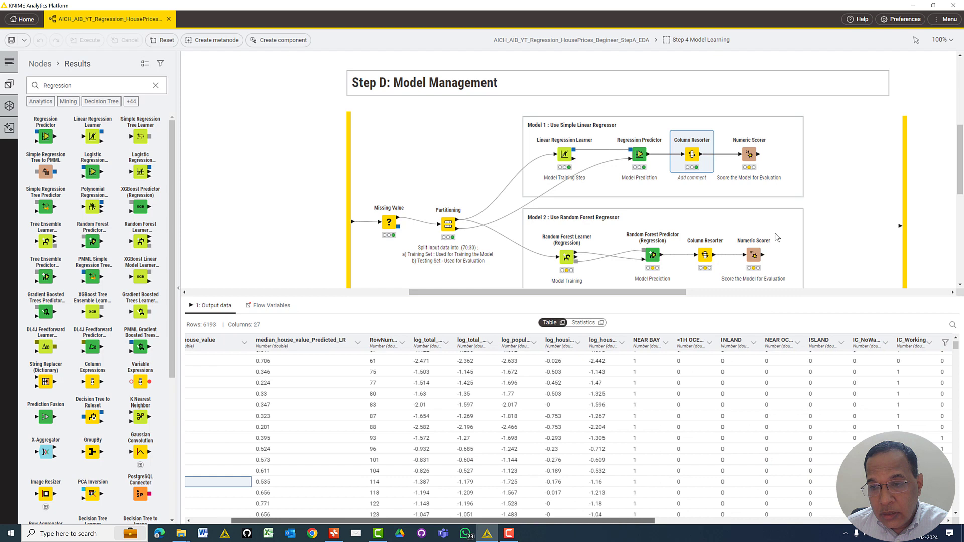
# Review the Model 1 Numeric Scorer's reference and predicted columns without changes, execute it, and widen the RowID column to read the metric names.
pyautogui.doubleClick(749, 153)
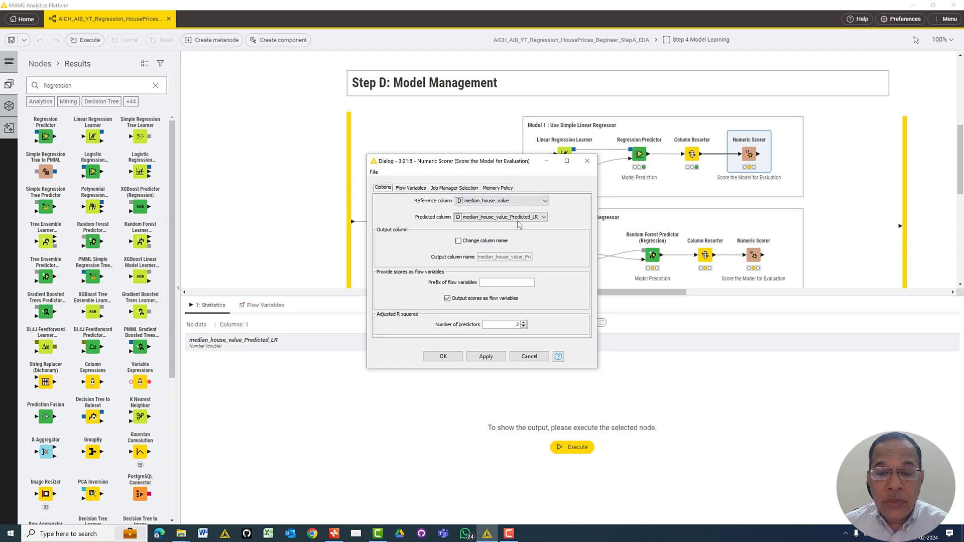
pyautogui.click(527, 357)
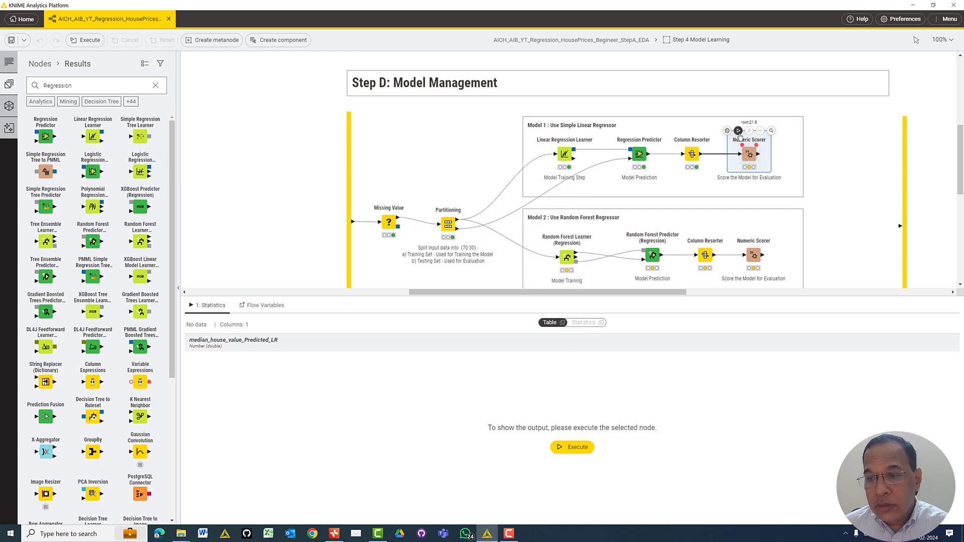
pyautogui.click(738, 131)
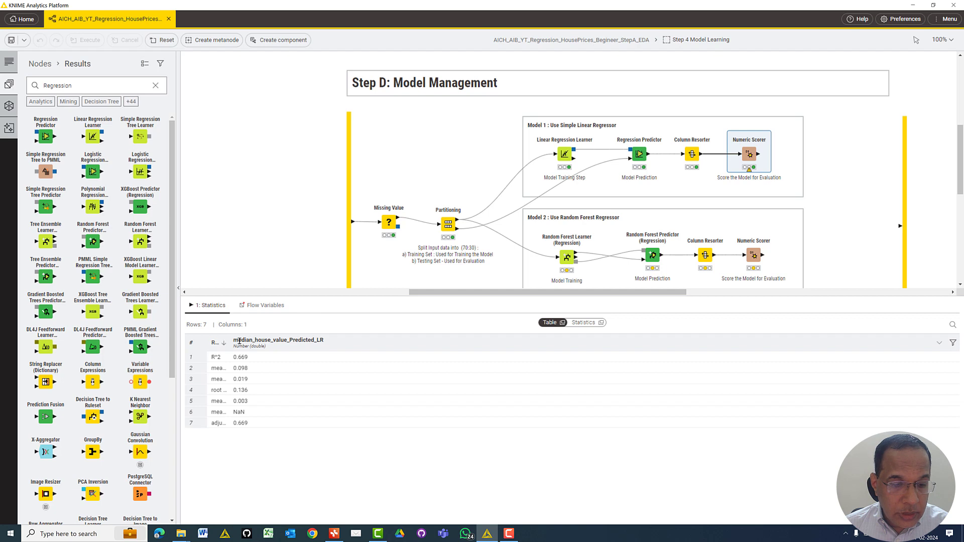
pyautogui.moveTo(228, 342); pyautogui.dragTo(303, 346)
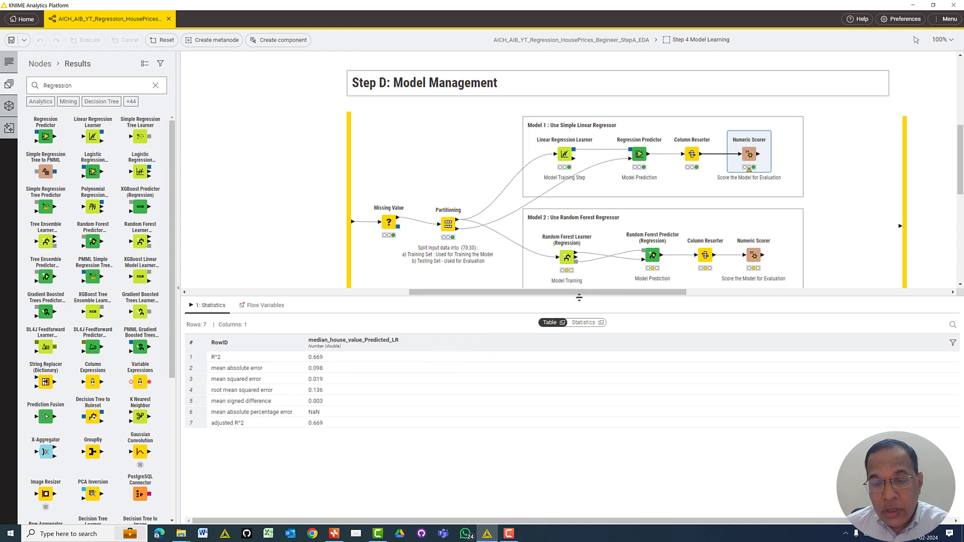
pyautogui.moveTo(578, 295); pyautogui.dragTo(580, 317)
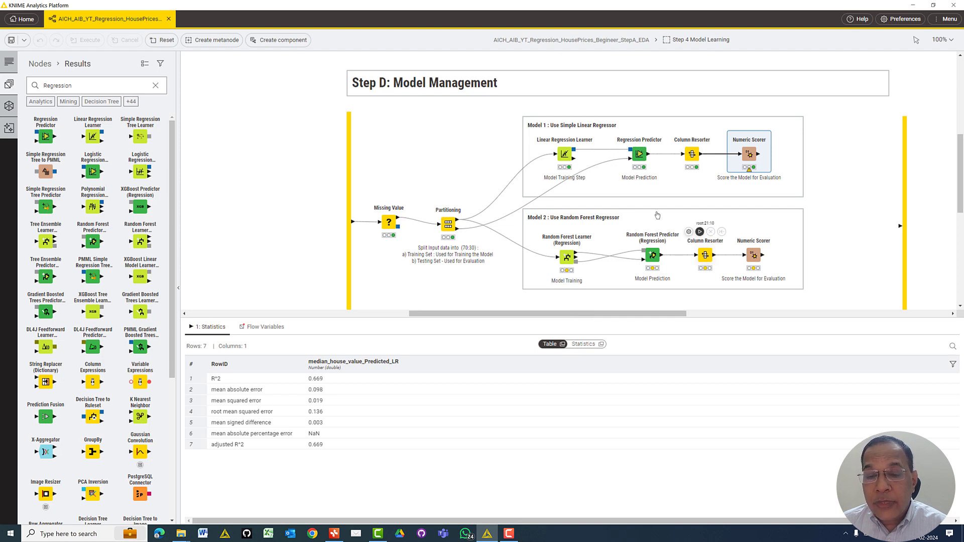
pyautogui.click(612, 218)
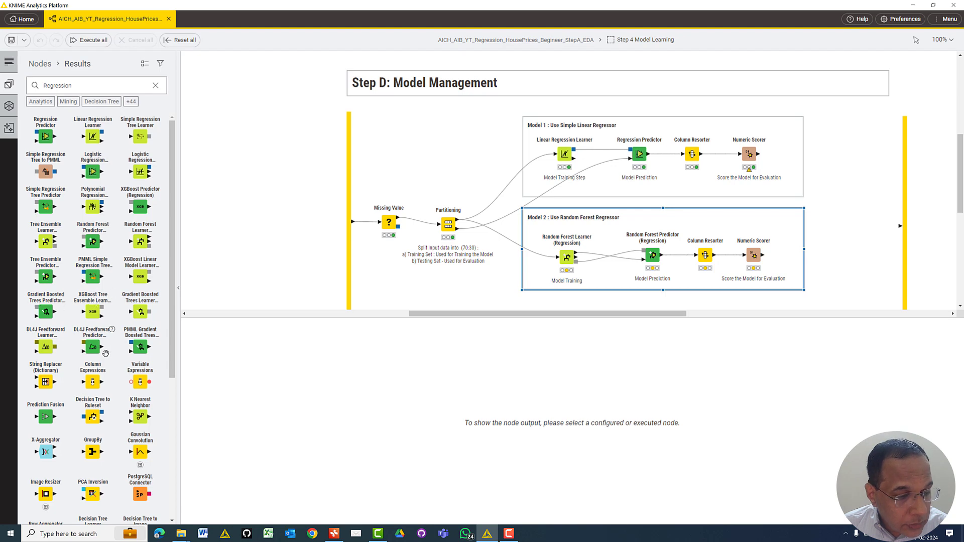
pyautogui.scroll(-5, 106, 390)
pyautogui.scroll(5, 106, 389)
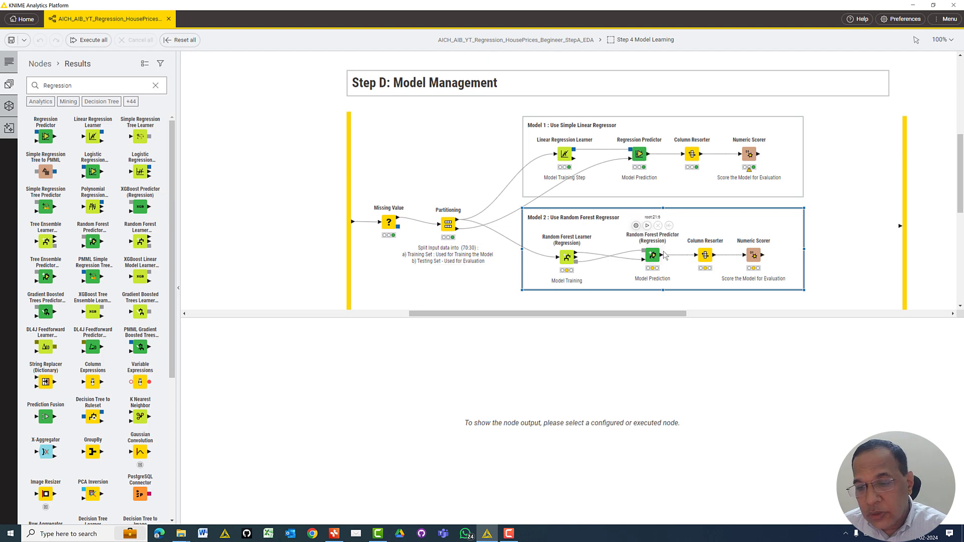
# Review the Random Forest Learner's target column choices, included columns and forest options in Model 2, and cancel the configuration.
pyautogui.click(568, 259)
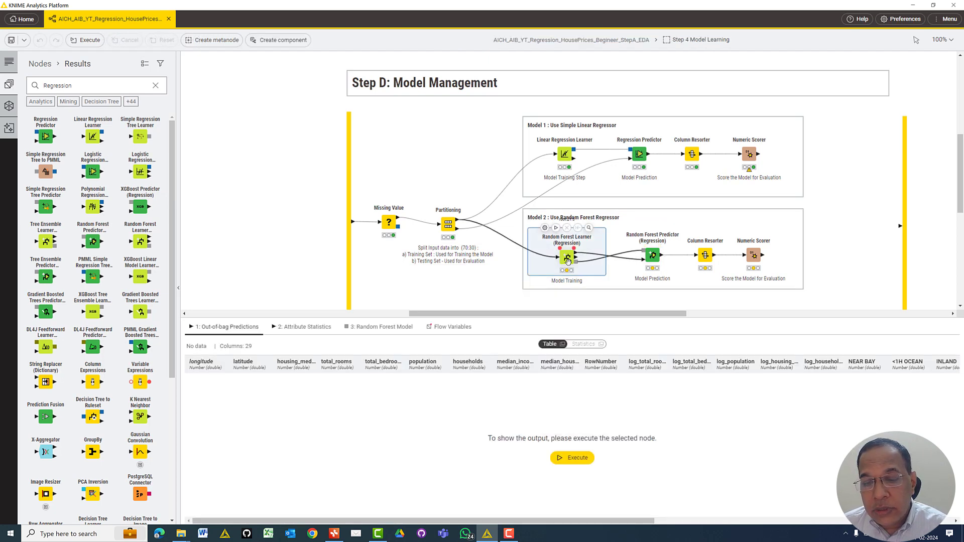
pyautogui.doubleClick(568, 259)
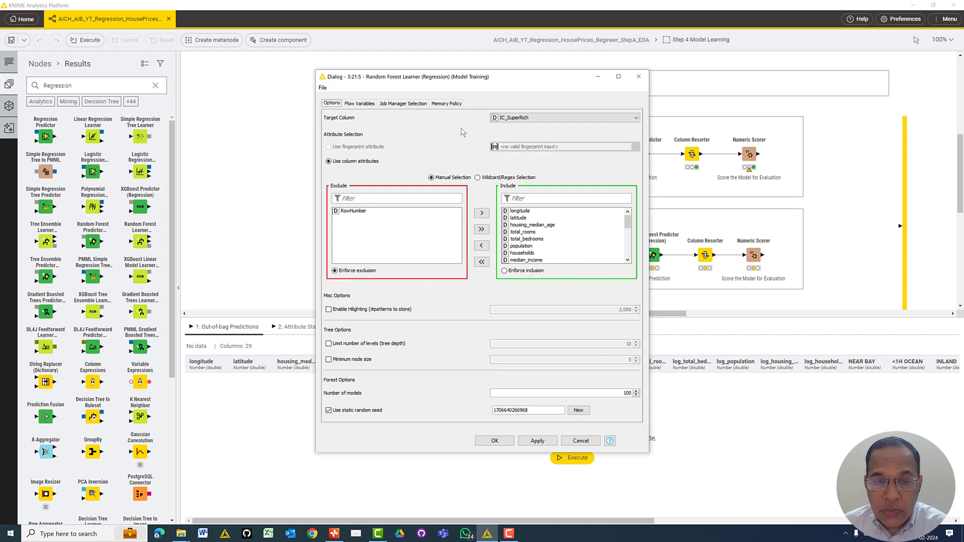
pyautogui.click(521, 120)
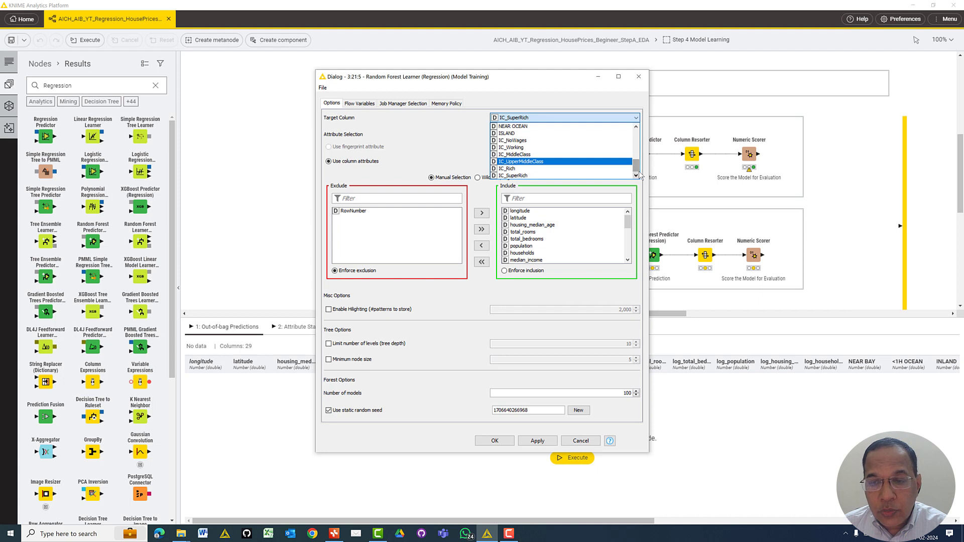
pyautogui.moveTo(636, 165); pyautogui.dragTo(637, 124)
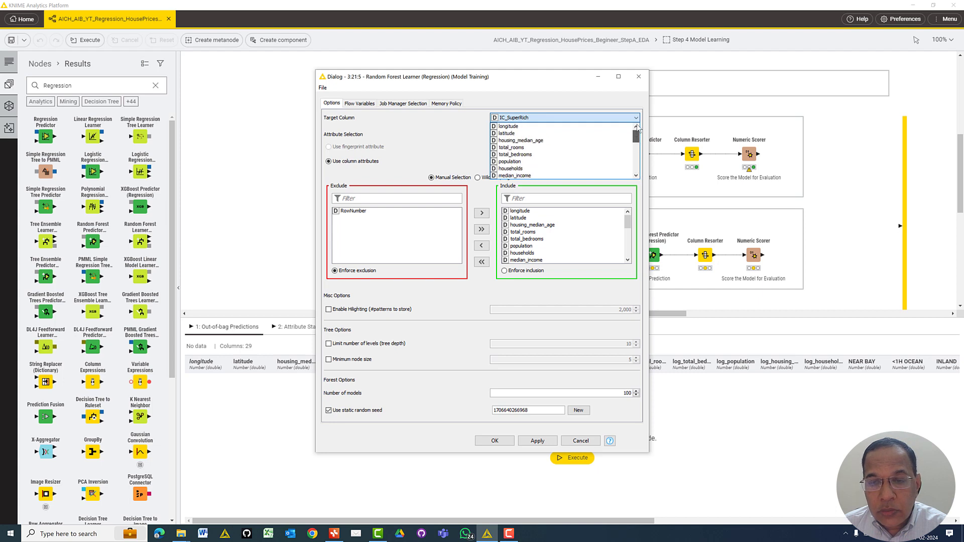
pyautogui.click(558, 175)
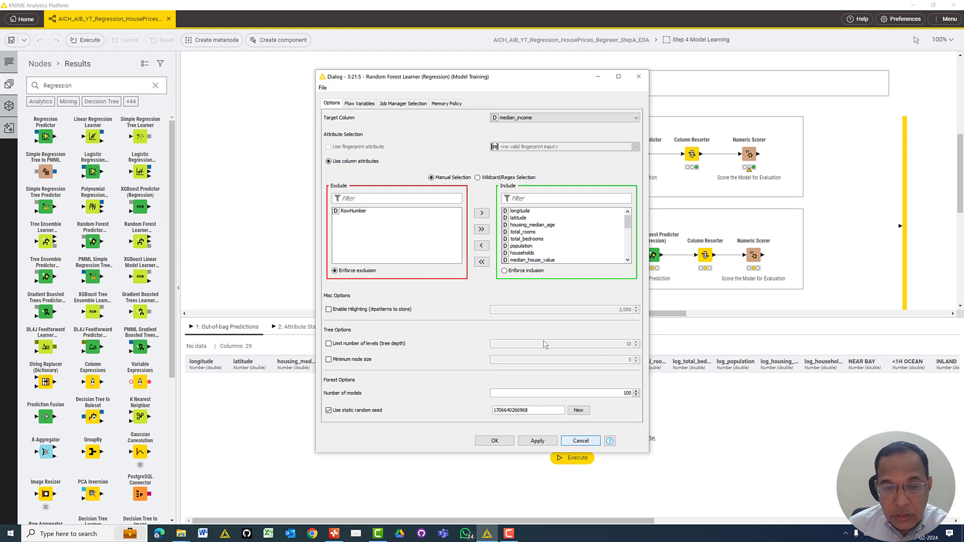
pyautogui.click(533, 211)
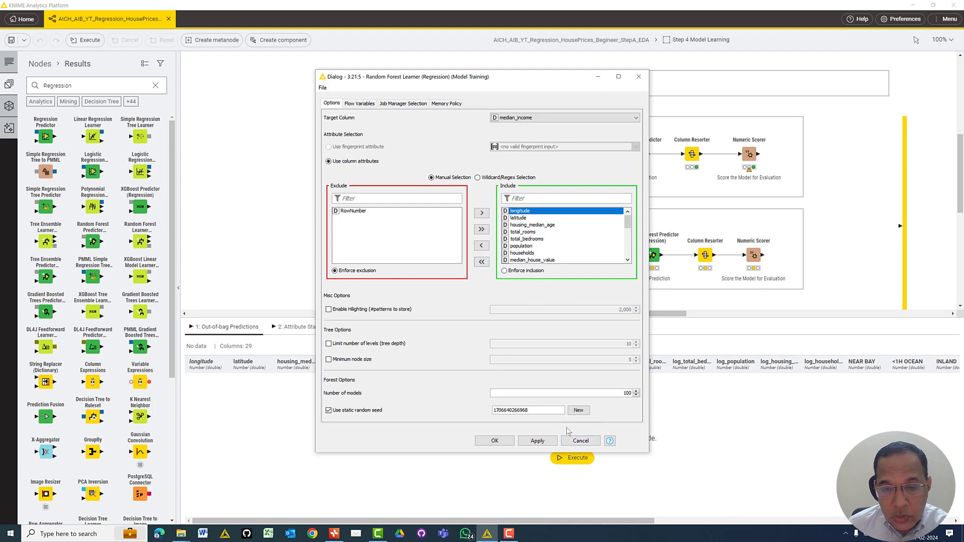
pyautogui.click(579, 441)
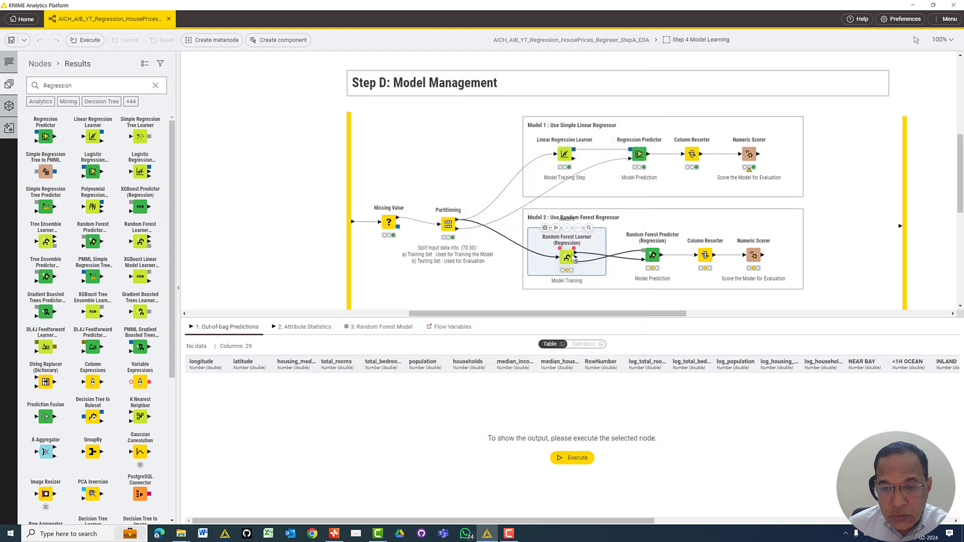
# Execute the Random Forest Learner (Regression), read its node description on how the decision trees are built, and close the description.
pyautogui.click(556, 228)
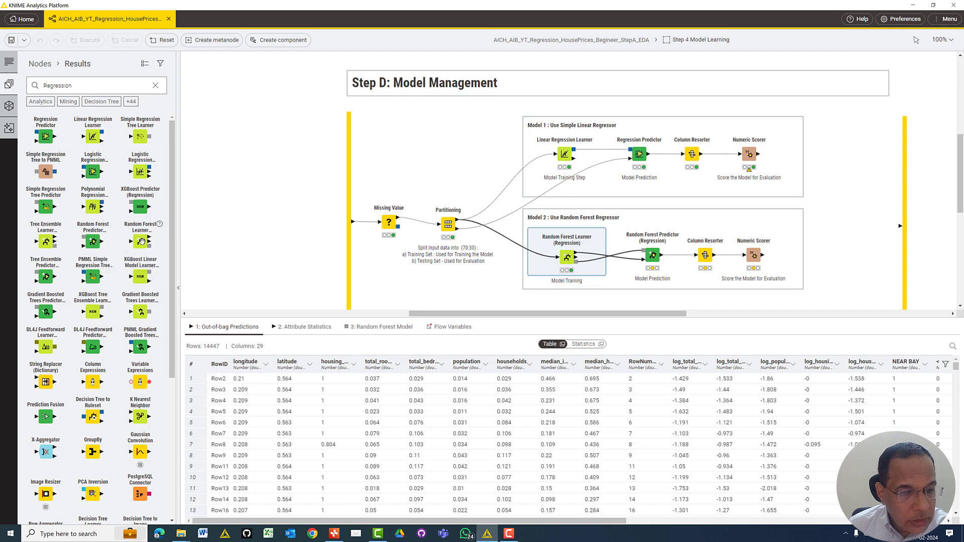
pyautogui.click(160, 224)
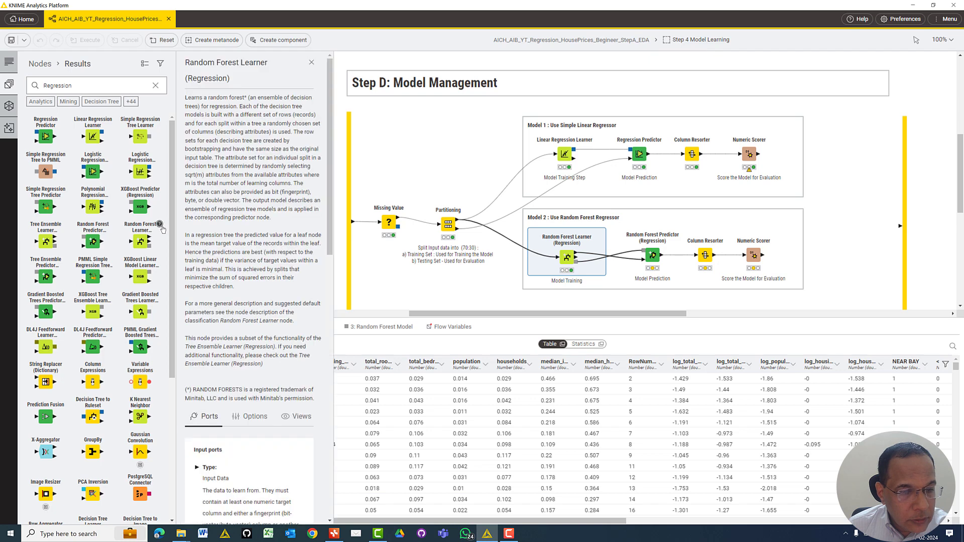
pyautogui.moveTo(187, 96); pyautogui.dragTo(307, 235)
pyautogui.click(247, 122)
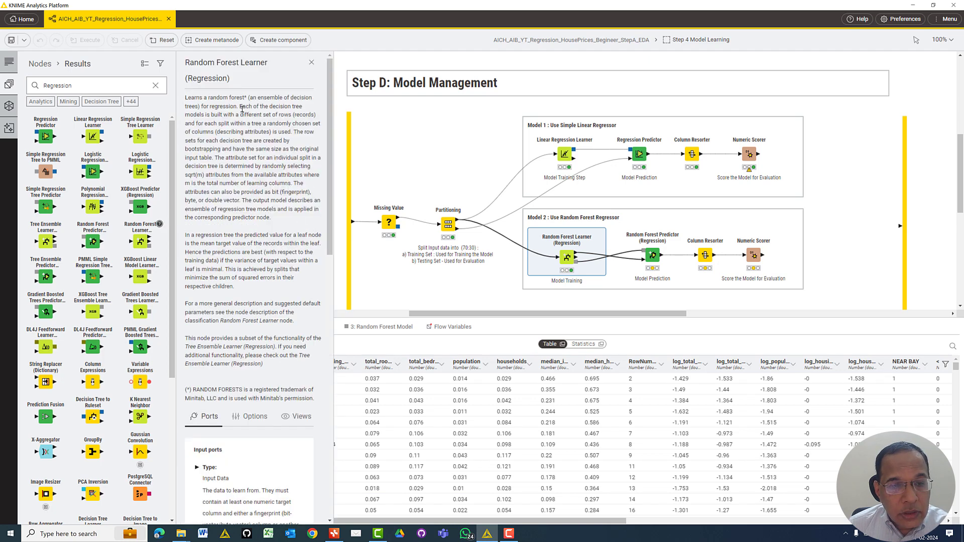
pyautogui.moveTo(240, 106); pyautogui.dragTo(277, 147)
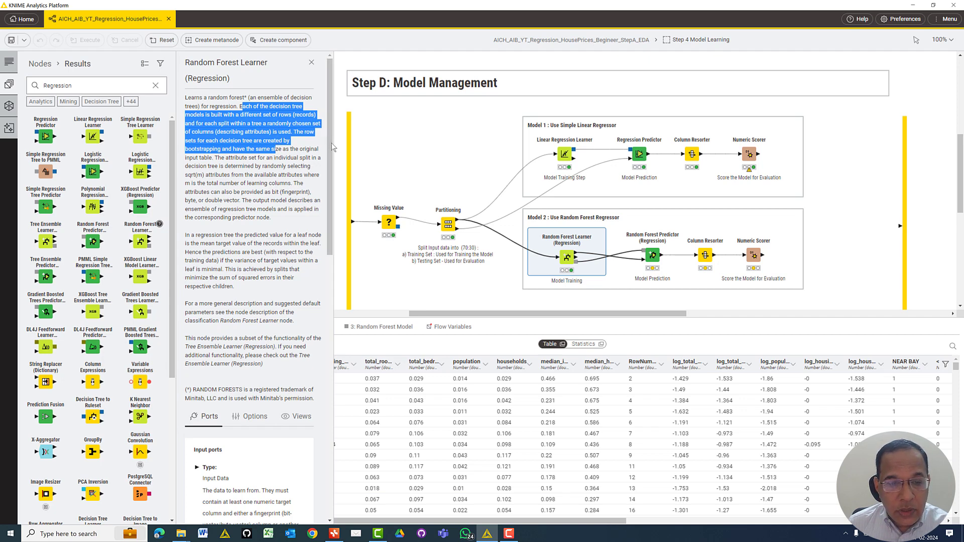
pyautogui.click(250, 169)
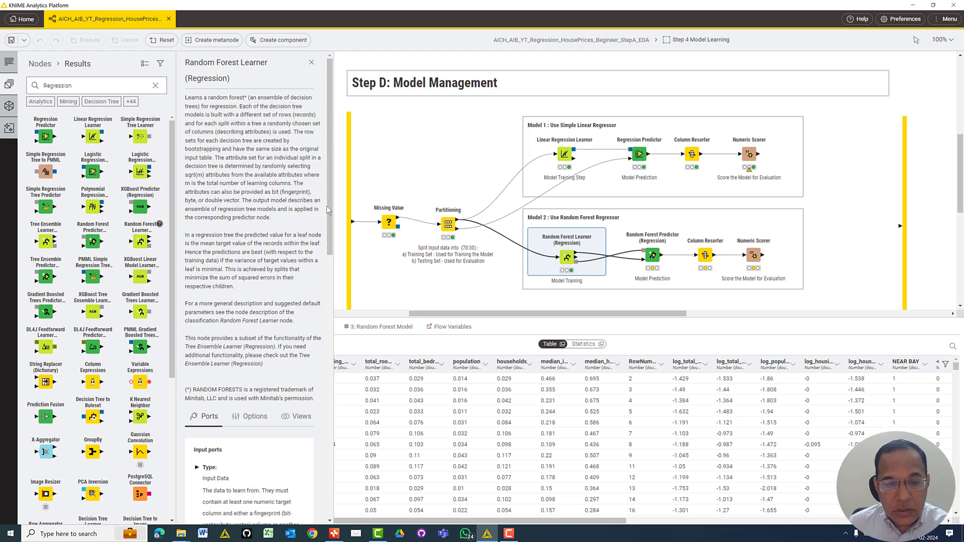
pyautogui.click(312, 62)
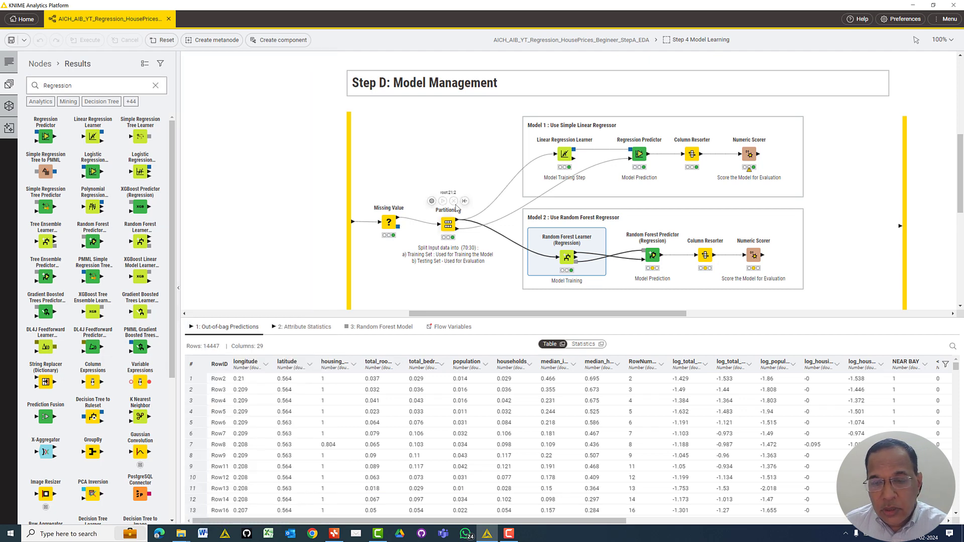
# Execute the Random Forest Predictor (Regression) in Model 2 and show its prediction output.
pyautogui.click(652, 256)
pyautogui.click(648, 226)
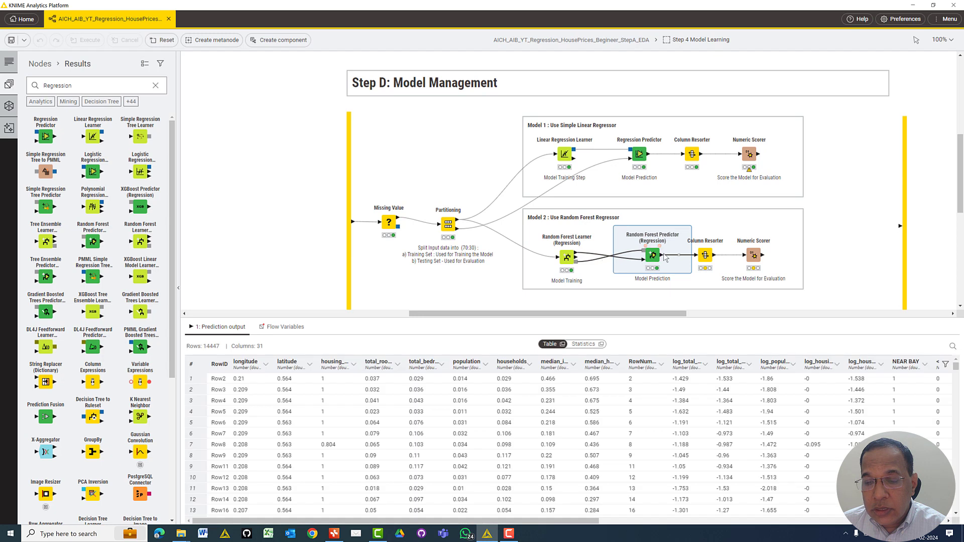
pyautogui.moveTo(711, 249)
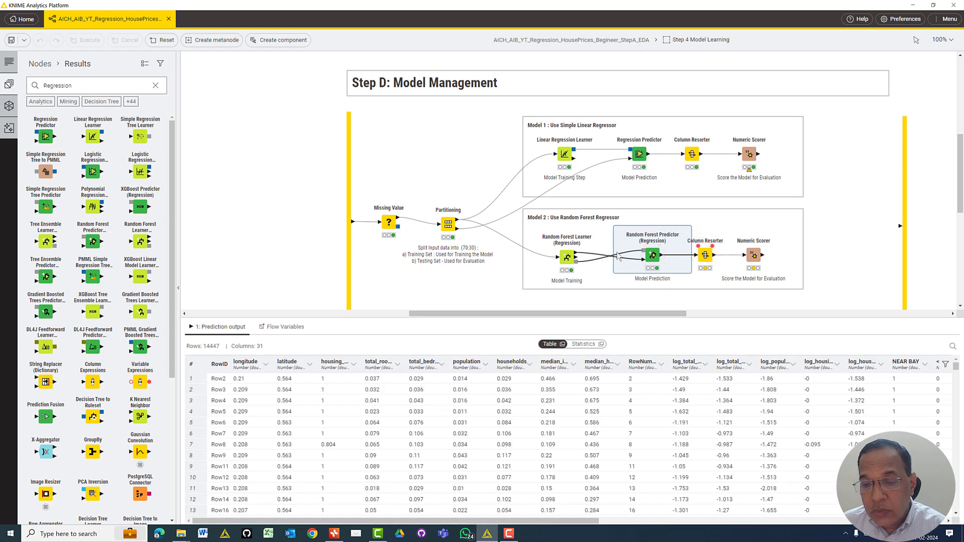
pyautogui.click(586, 258)
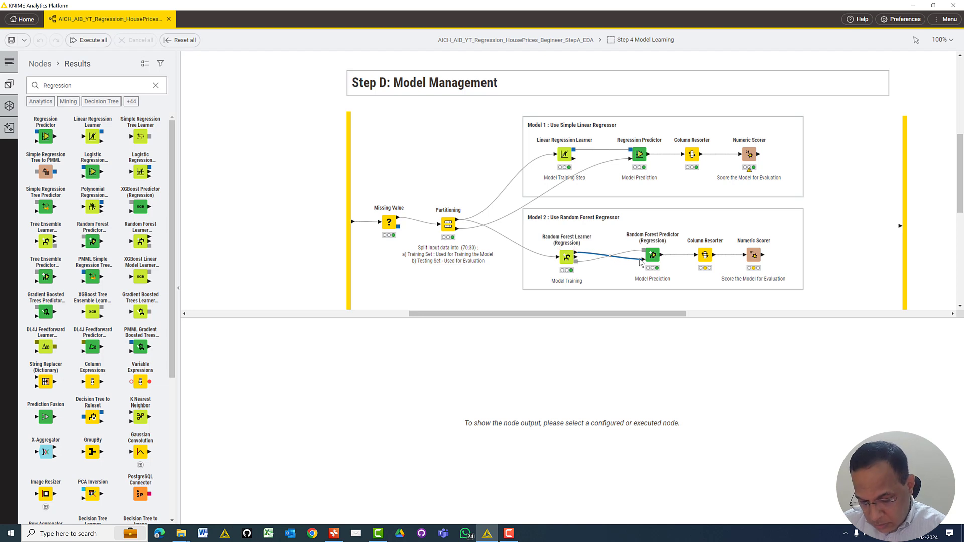
pyautogui.press('Delete')
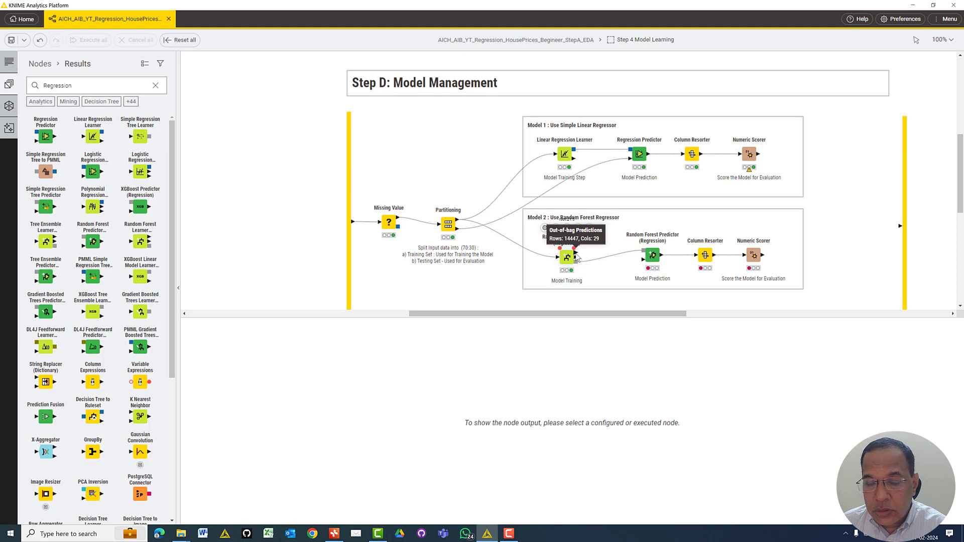
pyautogui.moveTo(576, 261); pyautogui.dragTo(644, 260)
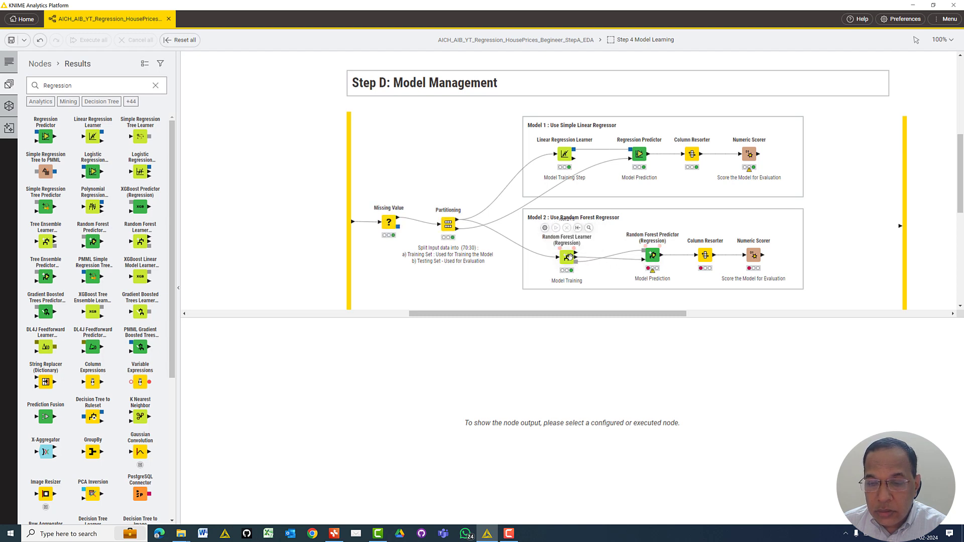
pyautogui.click(568, 257)
pyautogui.doubleClick(567, 258)
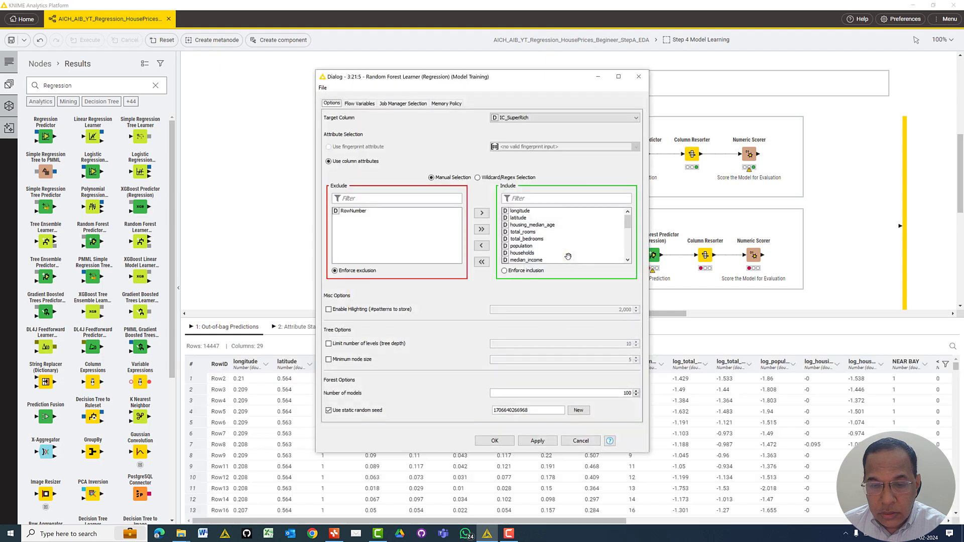
pyautogui.click(581, 440)
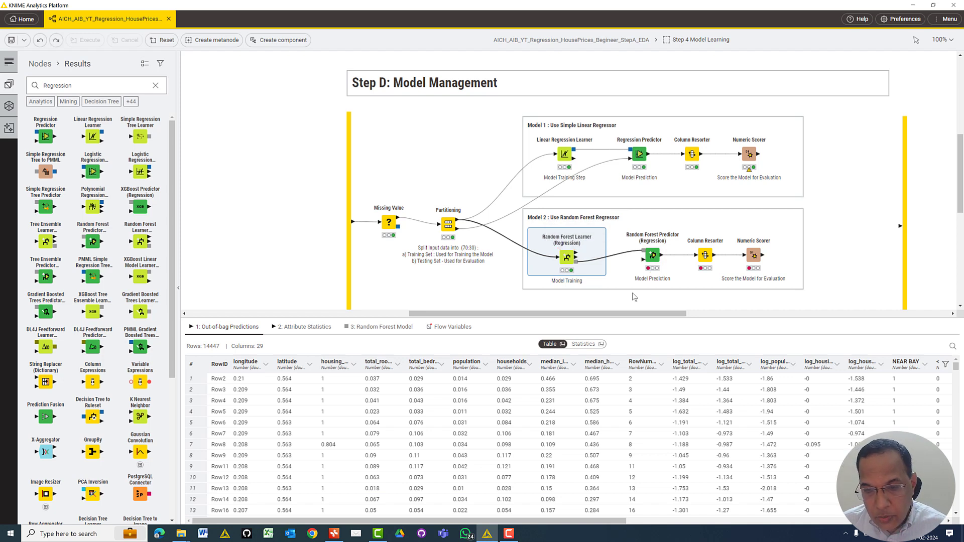
pyautogui.hotkey('ctrl', 'z')
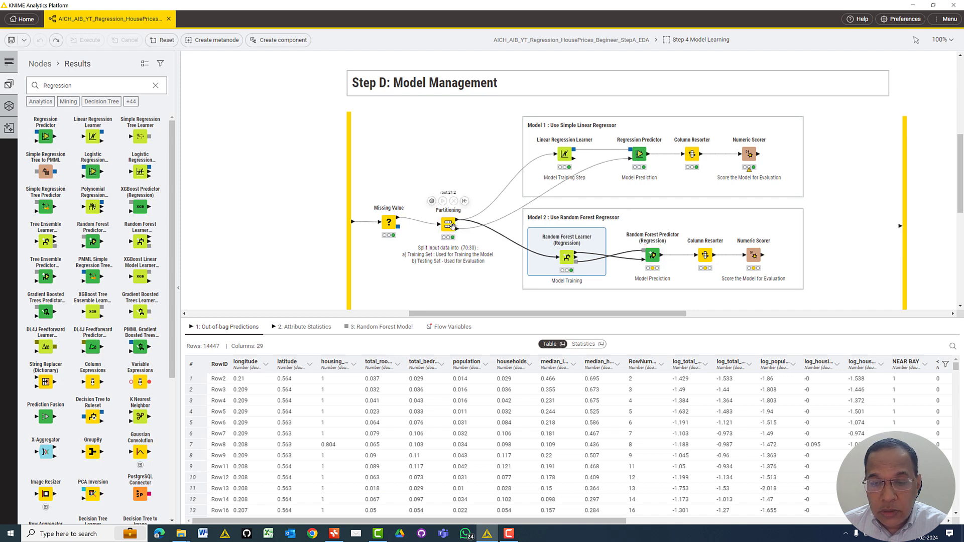
# Replace the learner's table connection into the Random Forest Predictor (Regression) with one from the Partitioning node's second output.
pyautogui.click(634, 262)
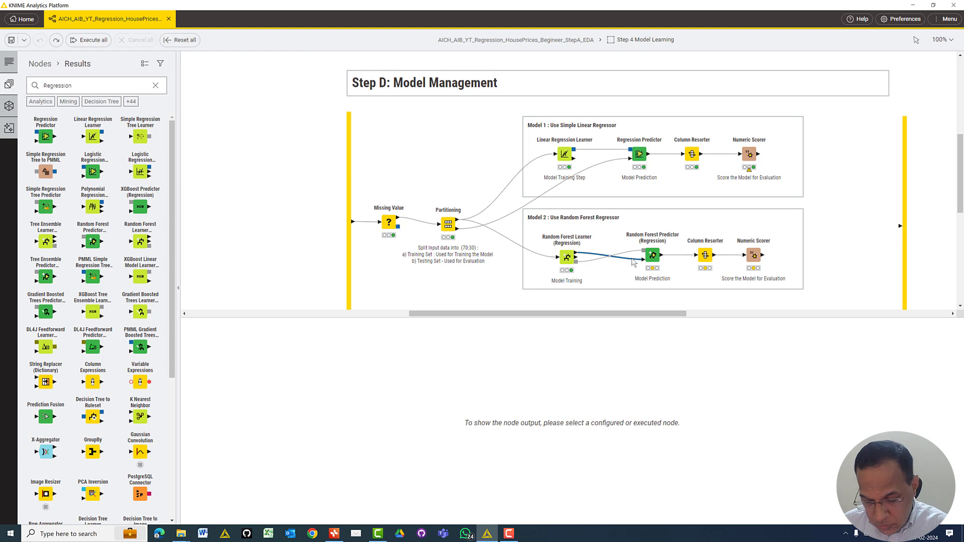
pyautogui.press('Delete')
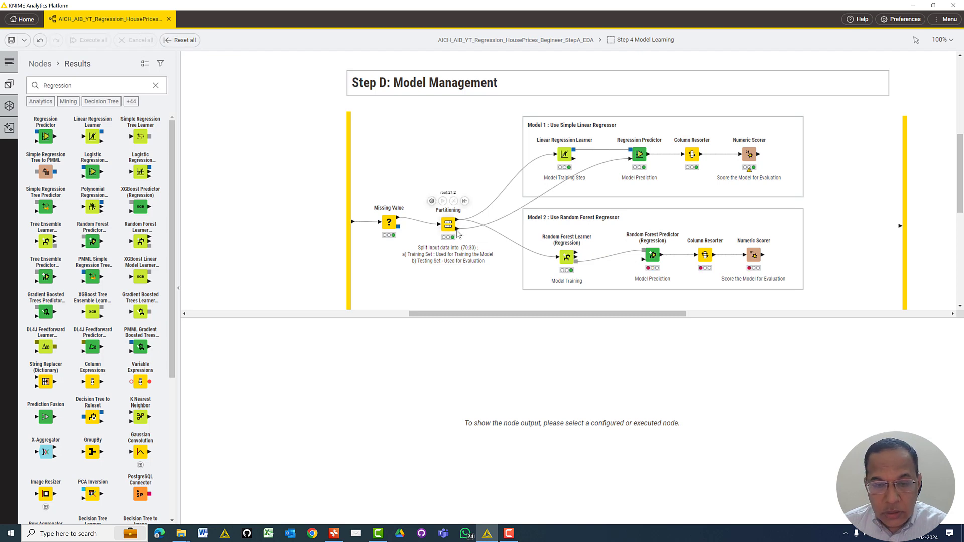
pyautogui.moveTo(458, 229); pyautogui.dragTo(645, 261)
# Execute the rewired Random Forest Predictor (Regression) and enlarge the output area to show its prediction table.
pyautogui.click(652, 256)
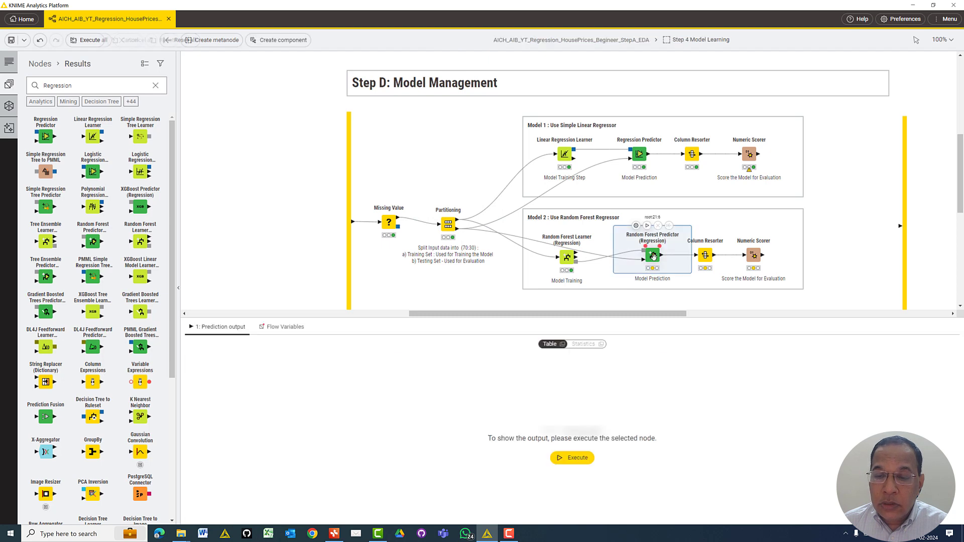
pyautogui.click(647, 225)
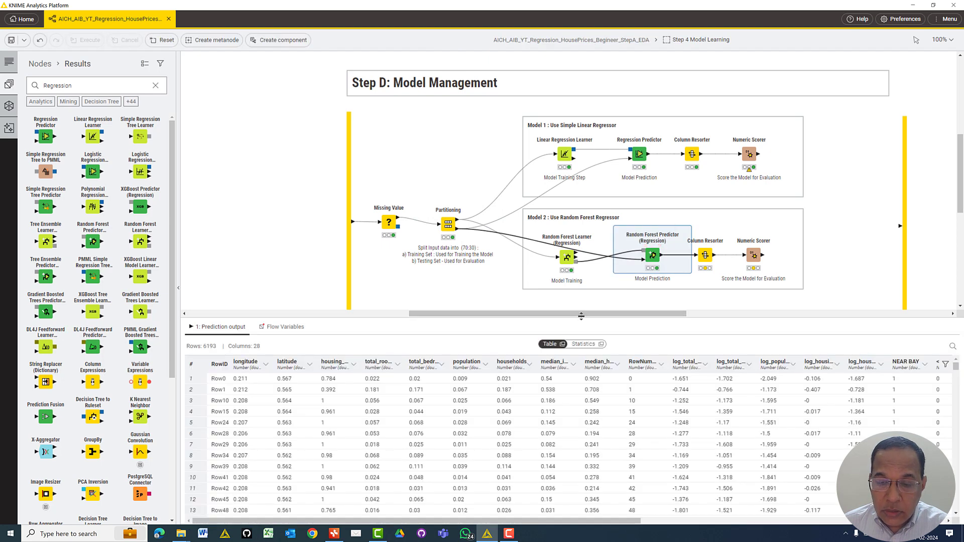
pyautogui.moveTo(583, 319); pyautogui.dragTo(581, 294)
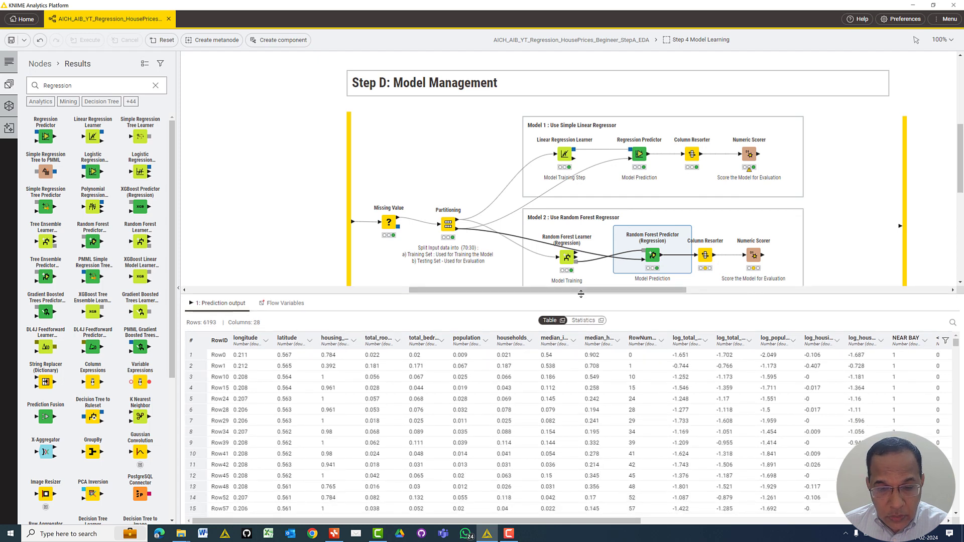
# Check the Random Forest Predictor's prediction column name setting and cancel the configuration.
pyautogui.doubleClick(652, 257)
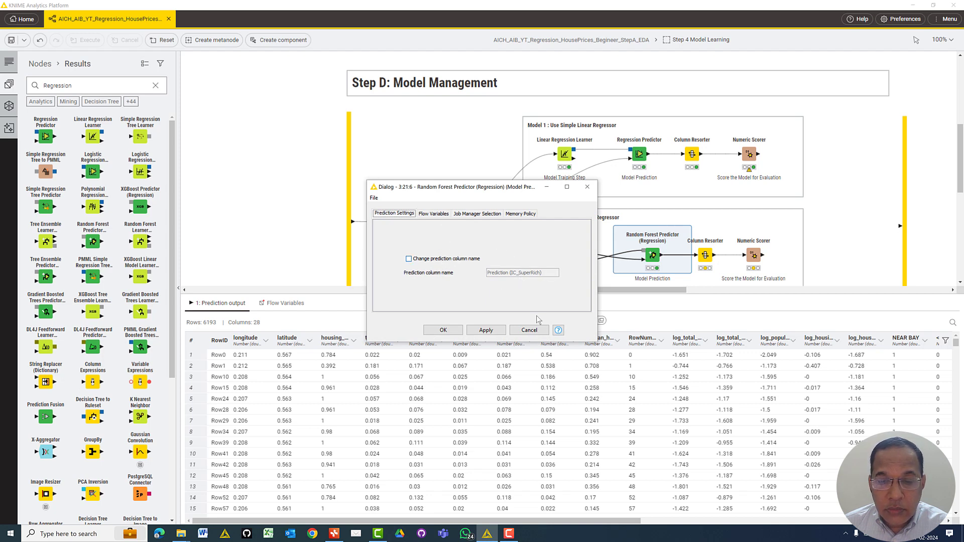
pyautogui.click(435, 262)
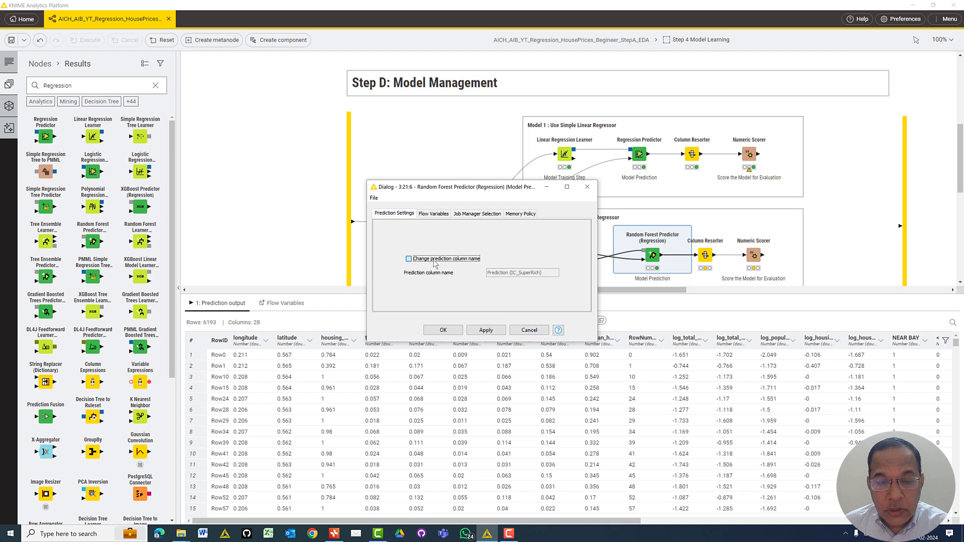
pyautogui.click(435, 261)
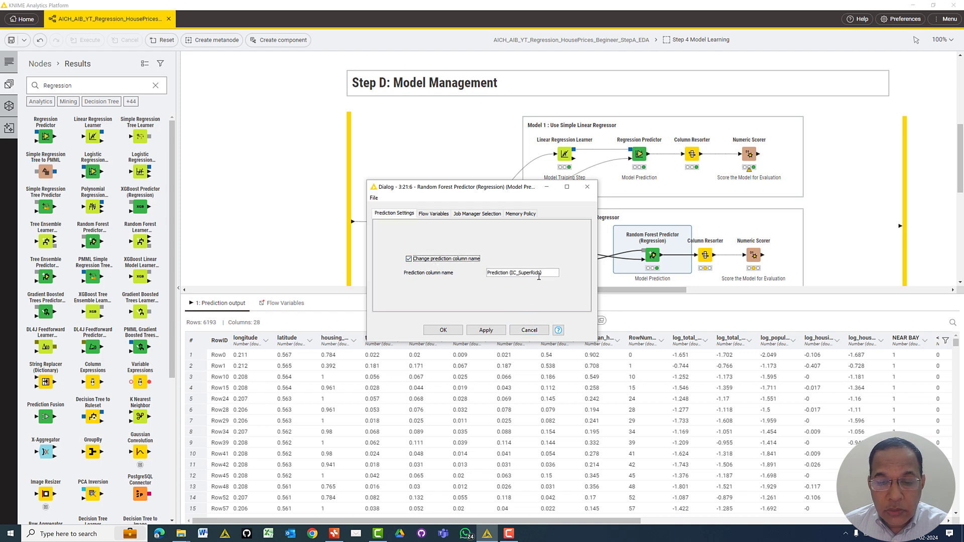
pyautogui.click(537, 327)
# Check the Random Forest Learner's target column and its available choices, and cancel the configuration.
pyautogui.click(565, 256)
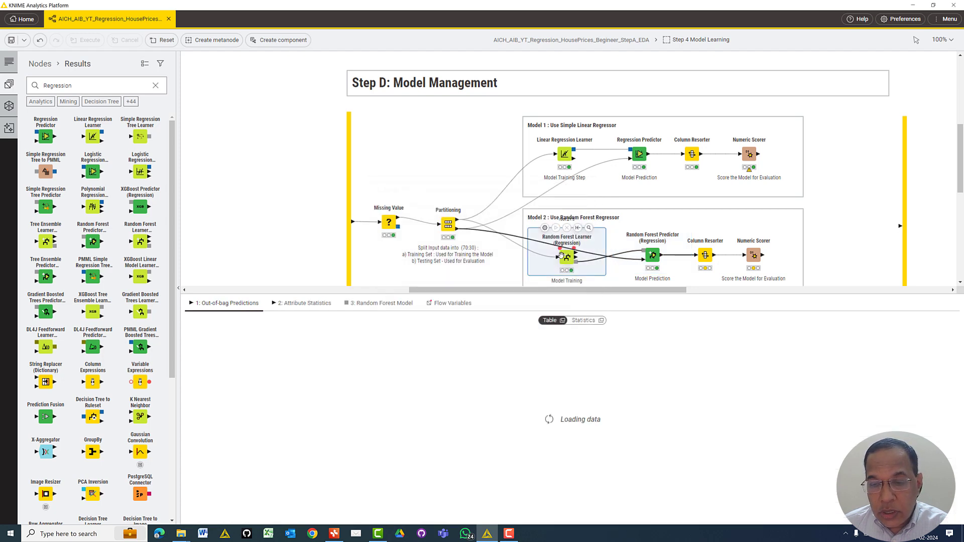
pyautogui.doubleClick(565, 255)
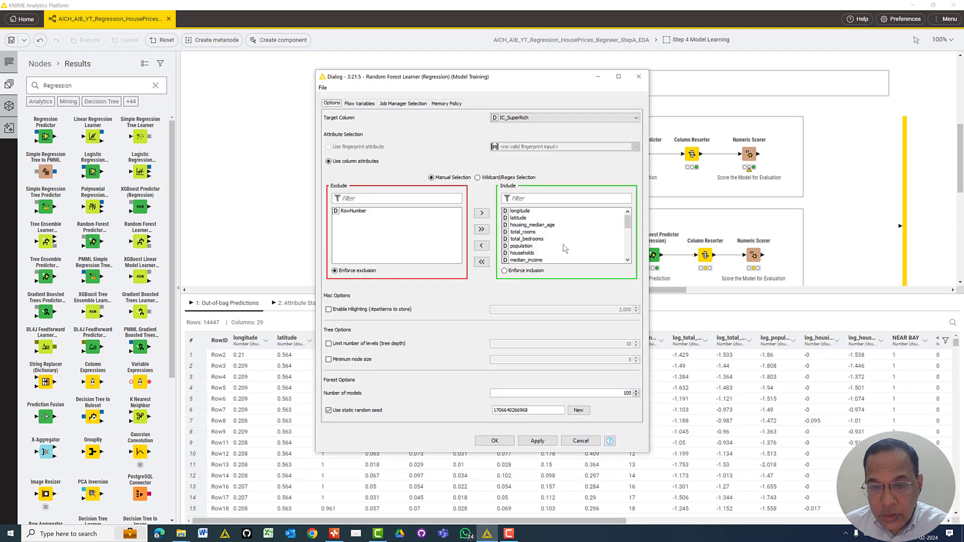
pyautogui.click(536, 119)
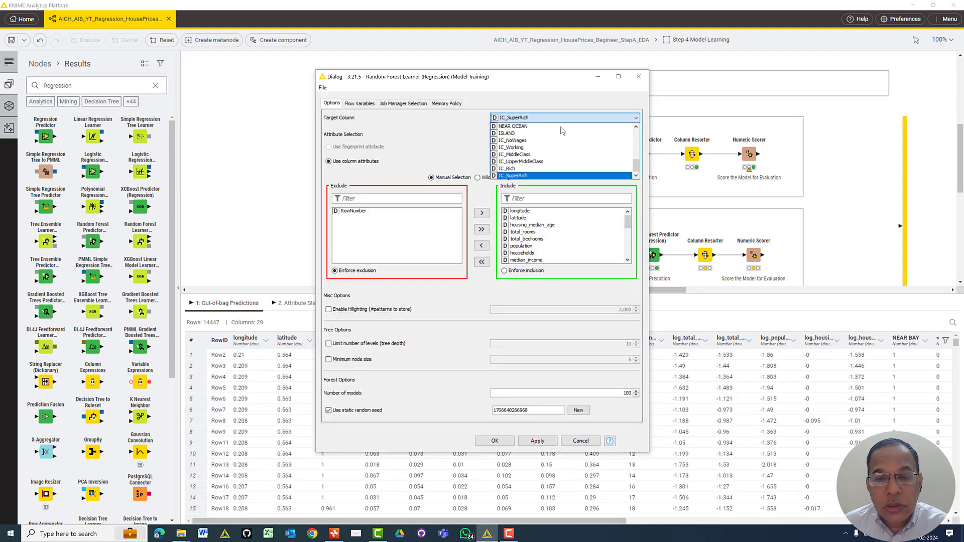
pyautogui.scroll(5, 561, 130)
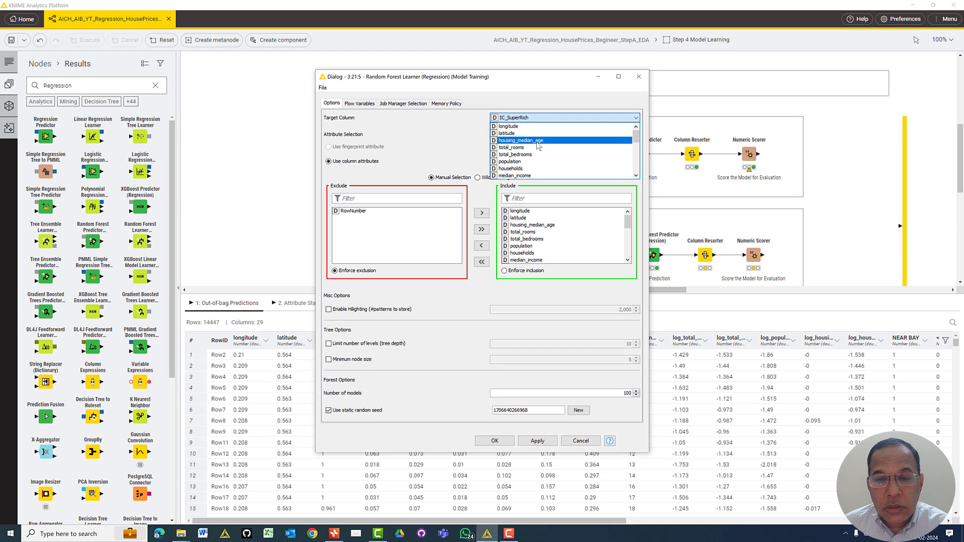
pyautogui.click(581, 441)
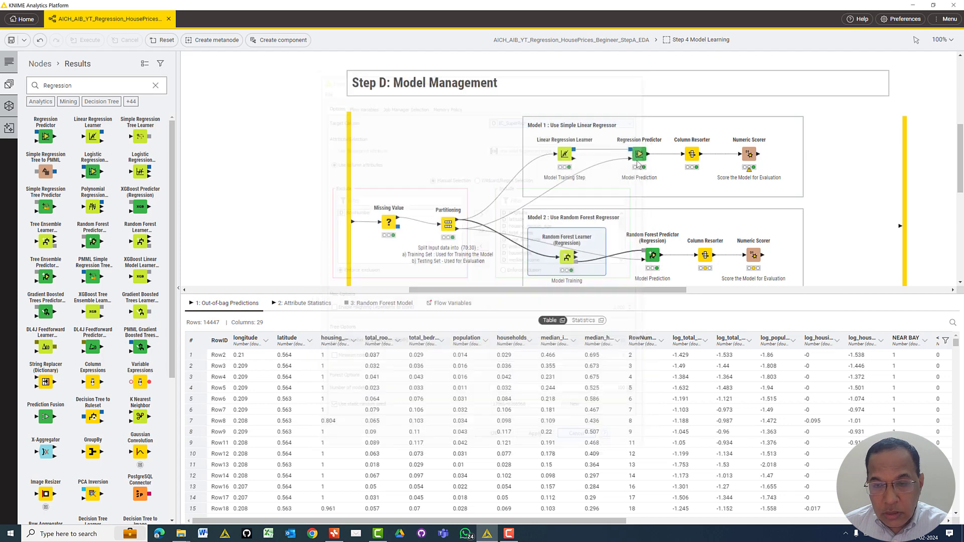
# Check the Model 1 Linear Regression Learner's target and the Regression Predictor's custom prediction column name without changing them.
pyautogui.doubleClick(556, 153)
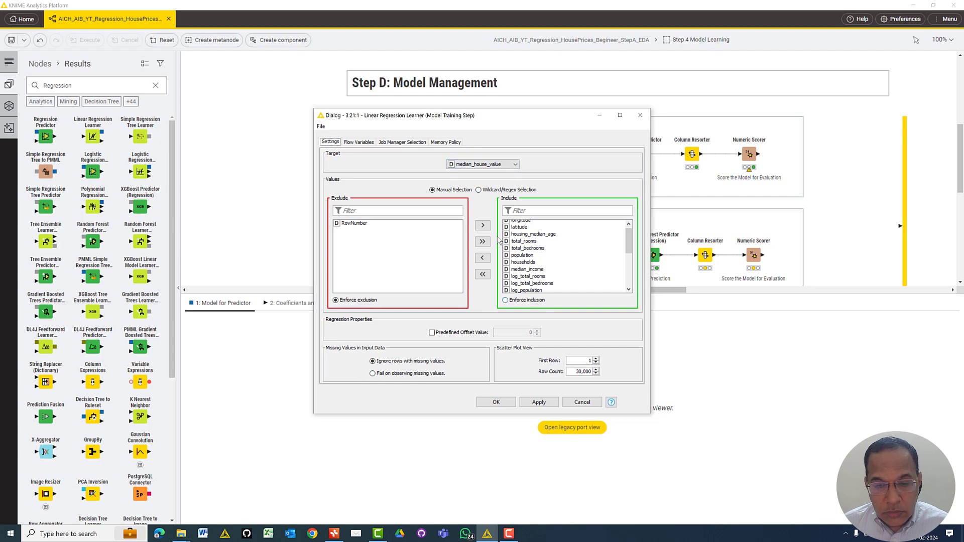
pyautogui.click(582, 402)
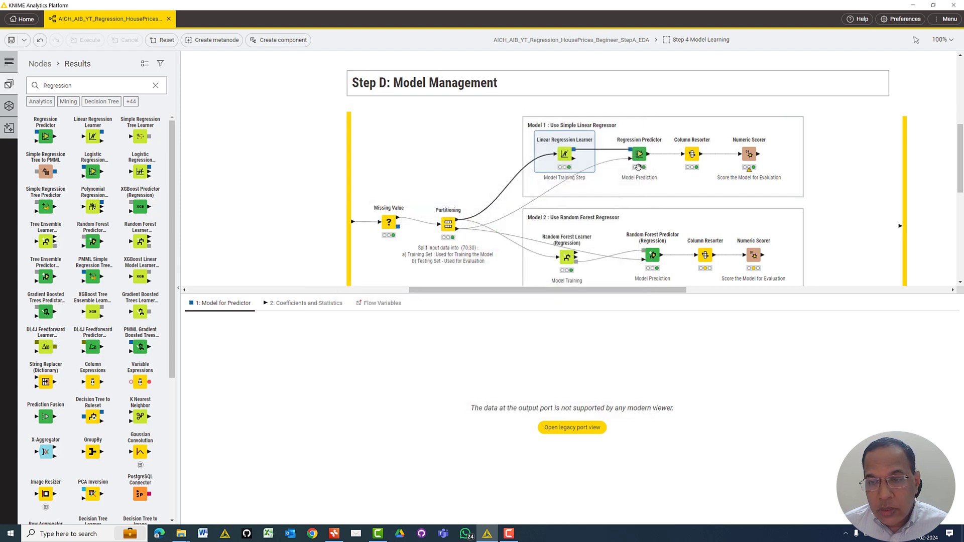
pyautogui.click(638, 153)
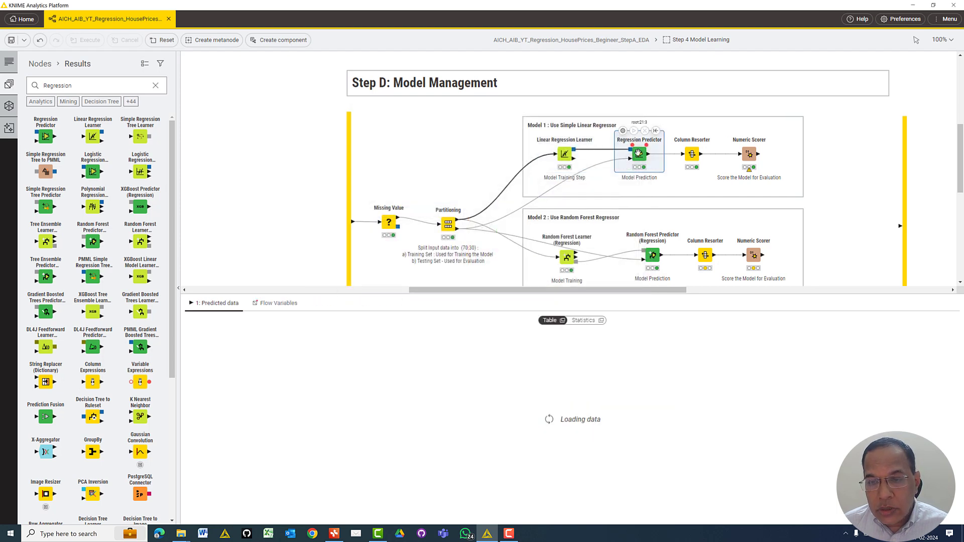
pyautogui.doubleClick(638, 153)
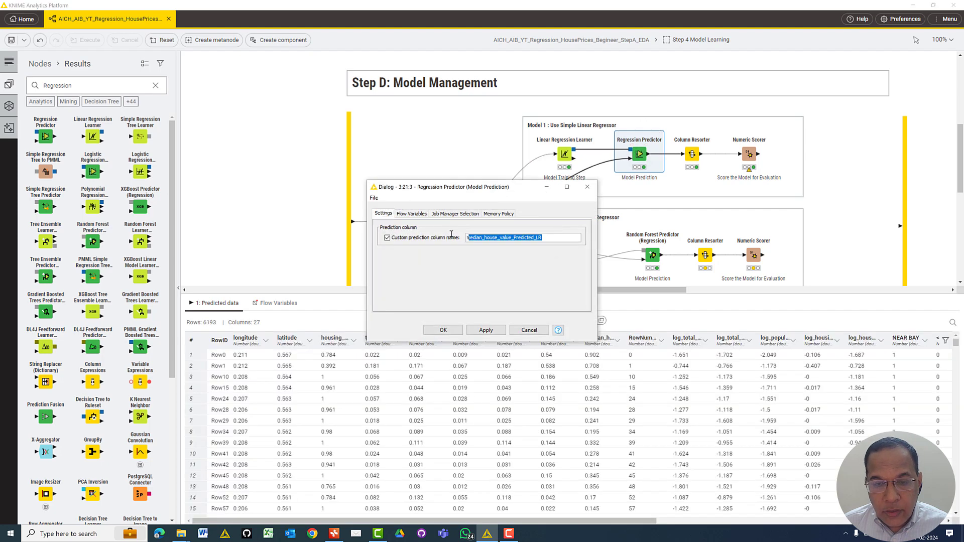
pyautogui.click(528, 331)
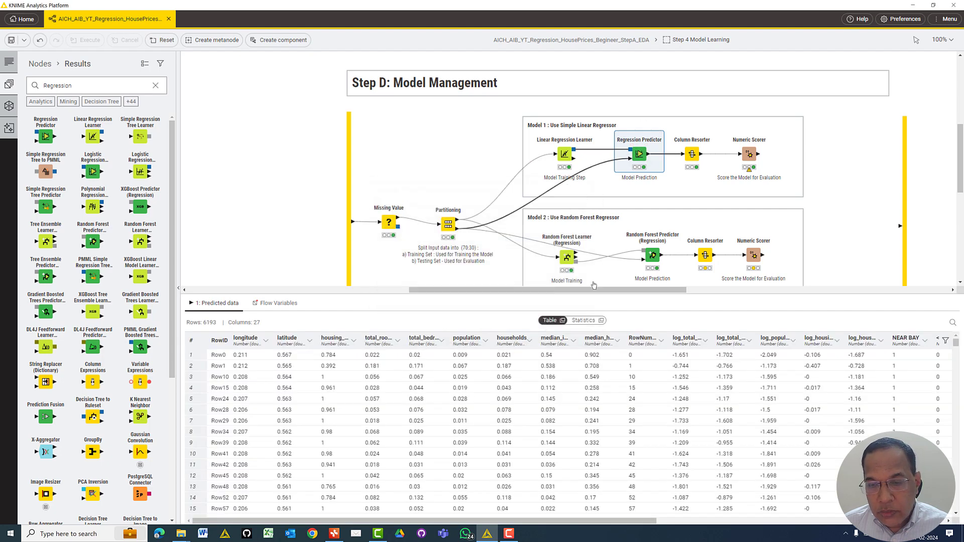
# Set the Random Forest Learner's target column to median_house_value and apply the configuration.
pyautogui.click(567, 258)
pyautogui.doubleClick(567, 258)
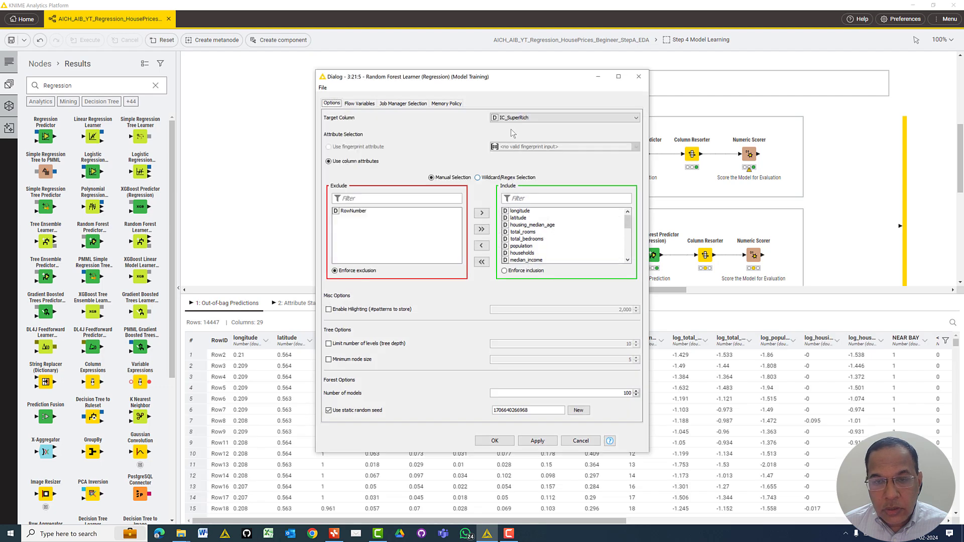
pyautogui.click(524, 119)
pyautogui.scroll(7, 534, 147)
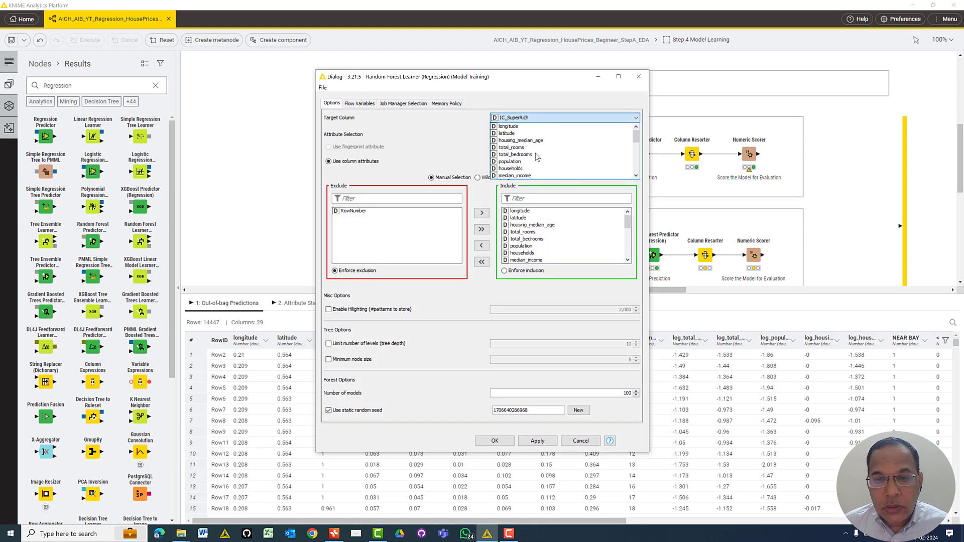
pyautogui.scroll(-1, 638, 144)
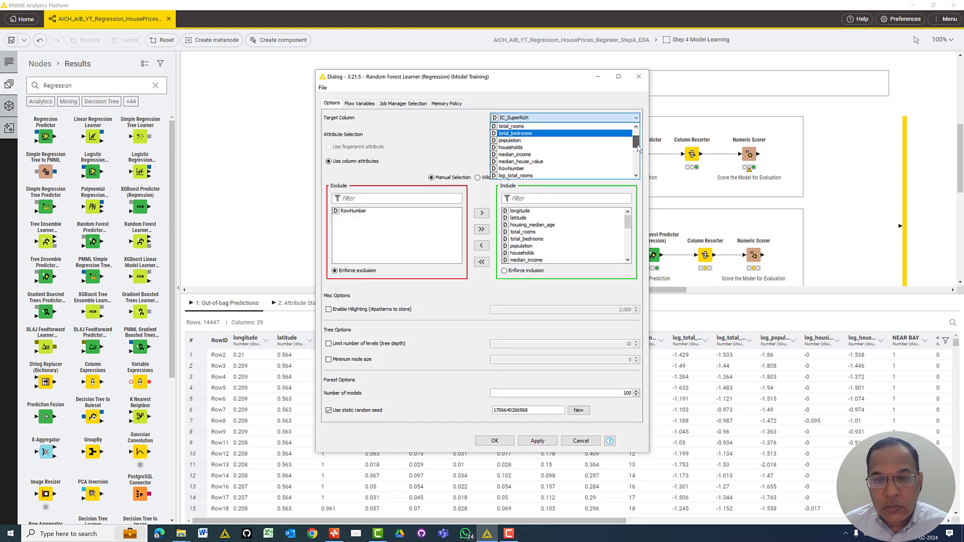
pyautogui.click(522, 161)
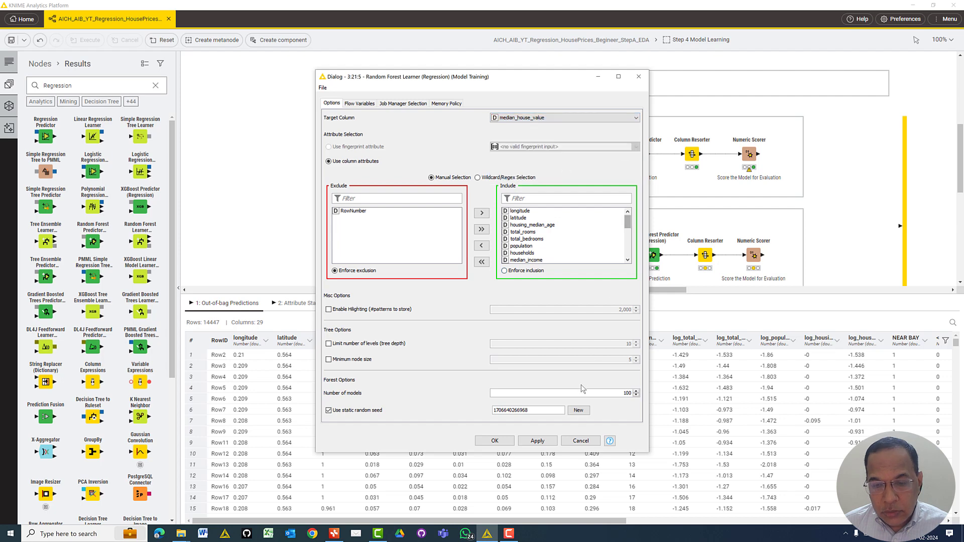
pyautogui.click(536, 441)
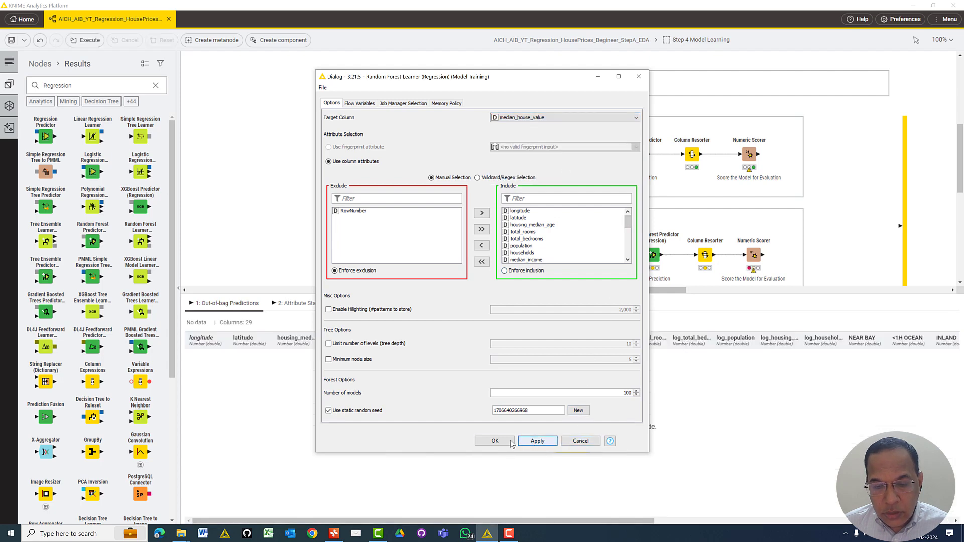
pyautogui.click(510, 442)
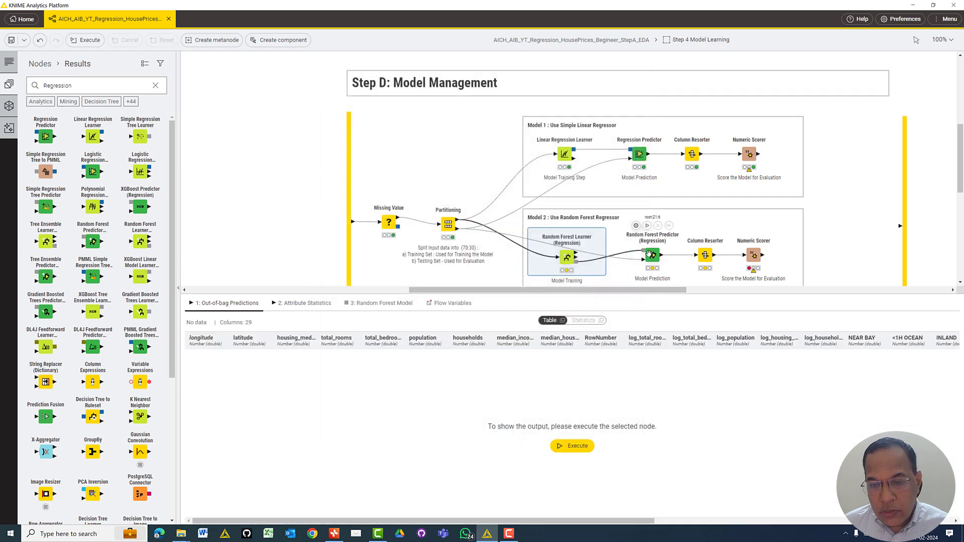
pyautogui.doubleClick(650, 254)
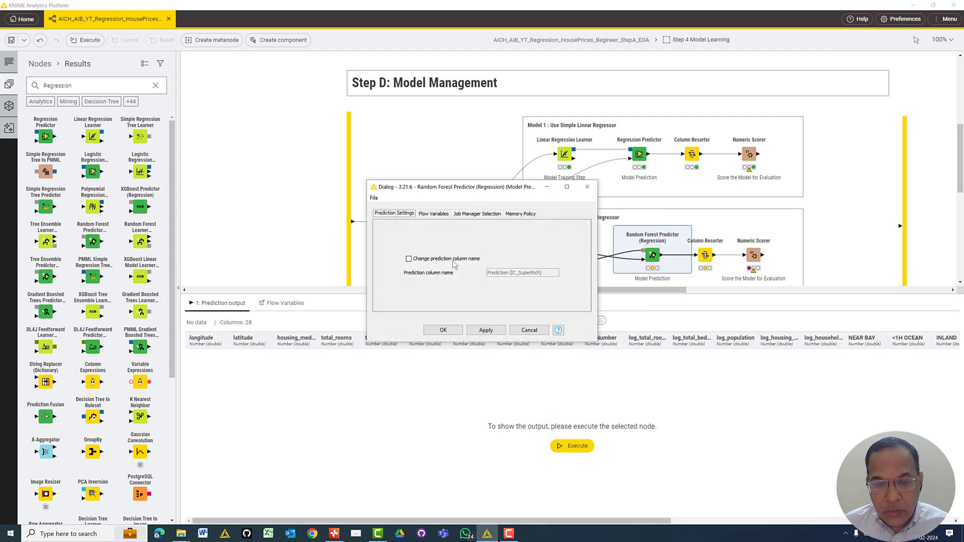
pyautogui.click(453, 260)
pyautogui.click(529, 330)
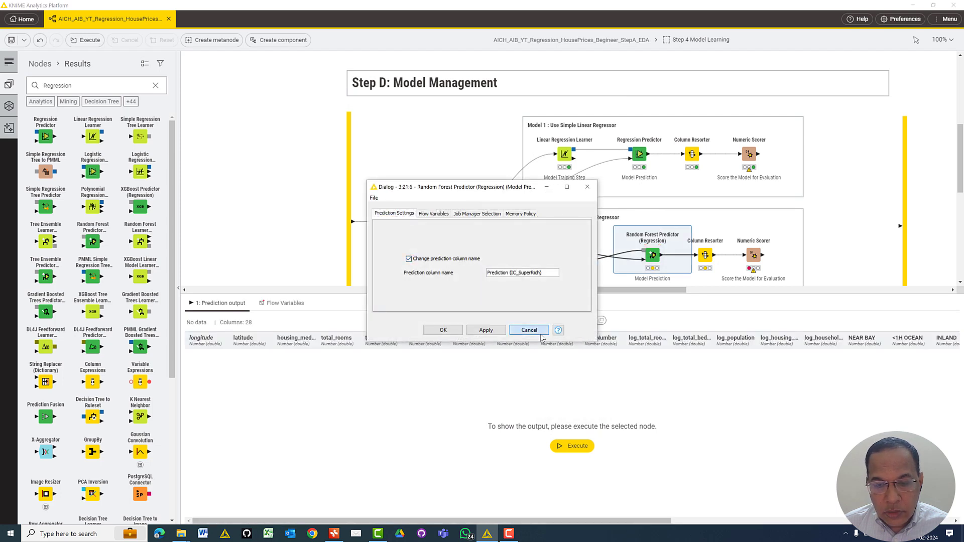
# Execute the Random Forest Learner and set the Random Forest Predictor's custom prediction column name to median_house_value_Predicted_RF.
pyautogui.click(556, 228)
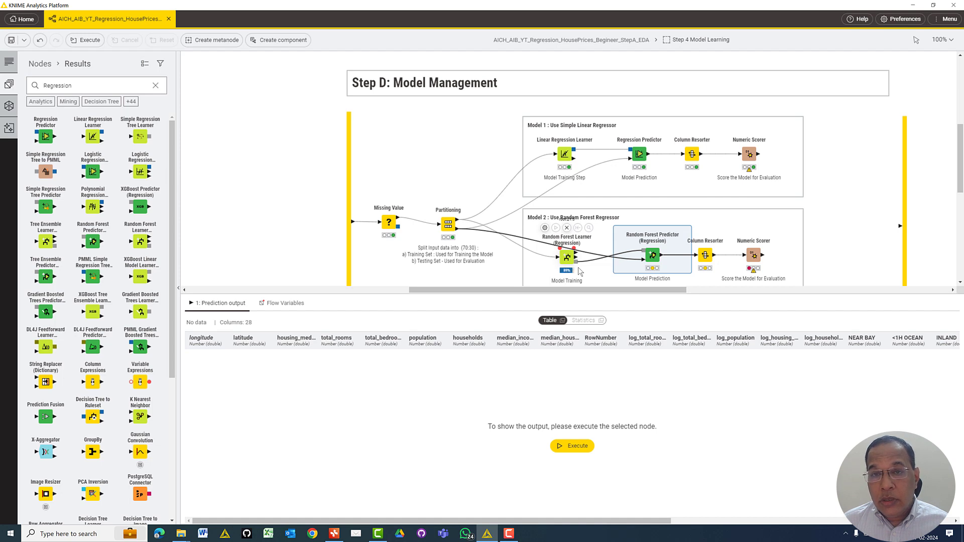
pyautogui.moveTo(659, 257)
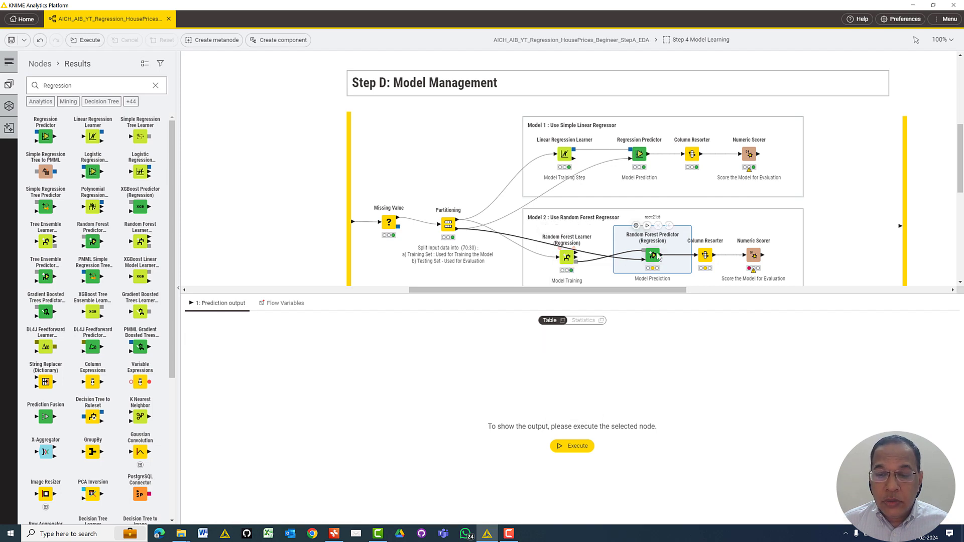
pyautogui.doubleClick(652, 256)
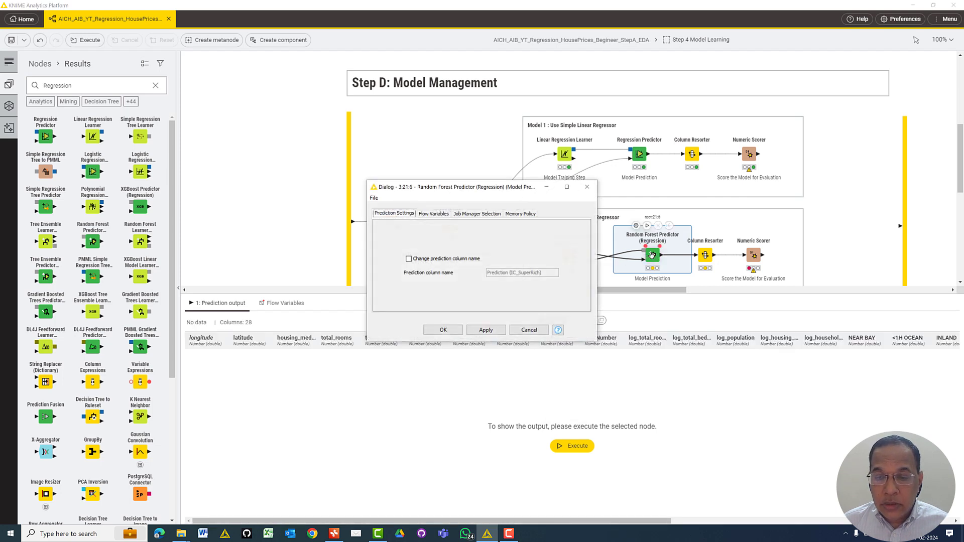
pyautogui.click(470, 259)
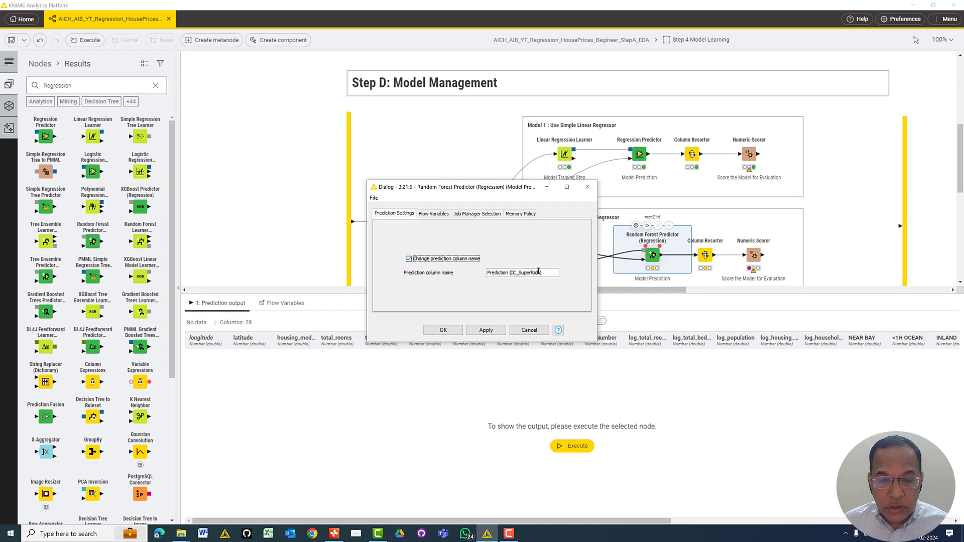
pyautogui.click(538, 271)
pyautogui.hotkey('ctrl', 'a')
pyautogui.write('median_house_value_Predicted_LR')
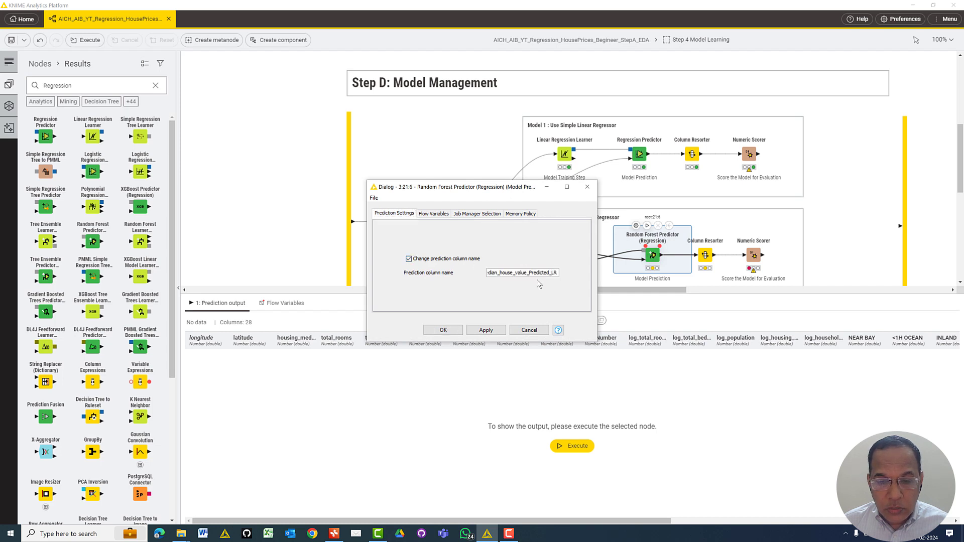
pyautogui.press('BackSpace')
pyautogui.press('BackSpace')
pyautogui.write('R')
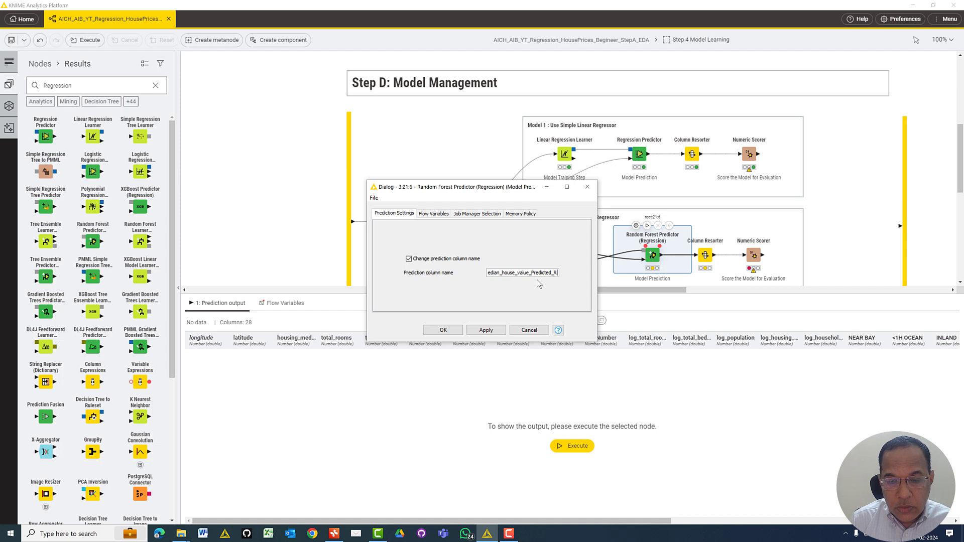
pyautogui.write('F')
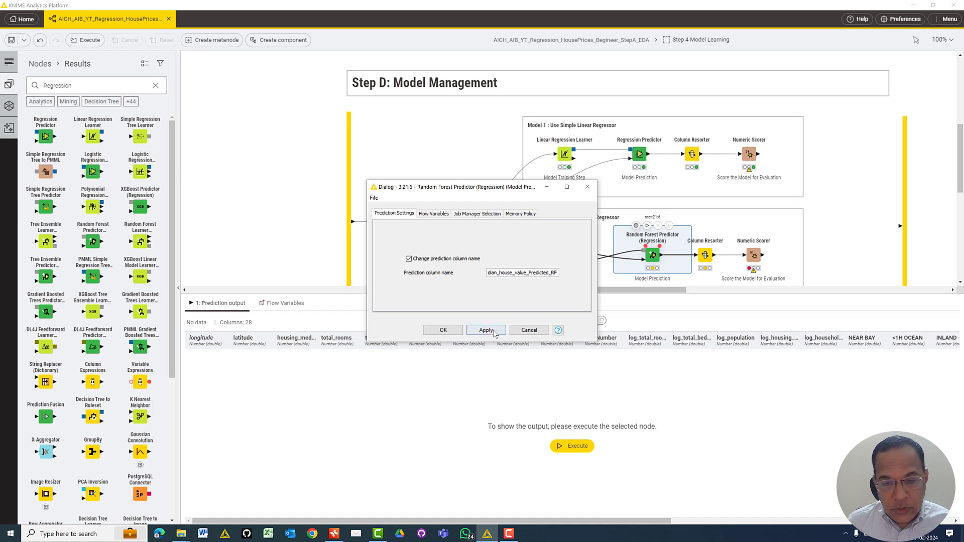
pyautogui.click(443, 331)
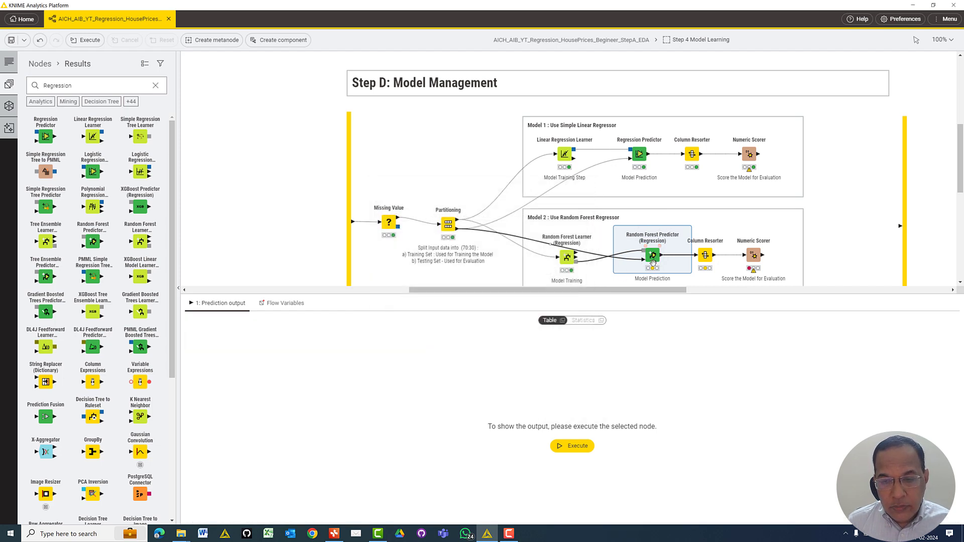
# Execute the Model 2 Random Forest Predictor and Column Resorter, and view the final columns of the resorted table.
pyautogui.click(647, 225)
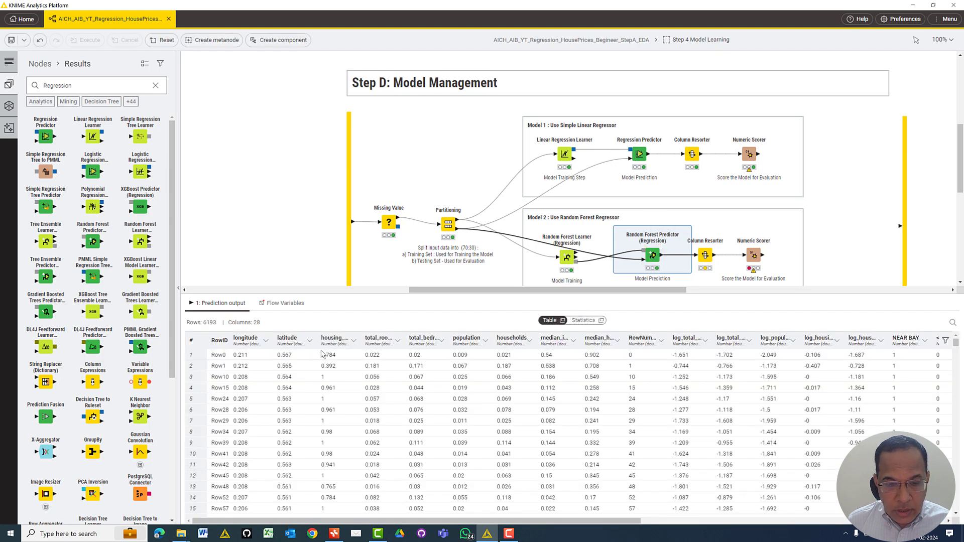
pyautogui.click(700, 231)
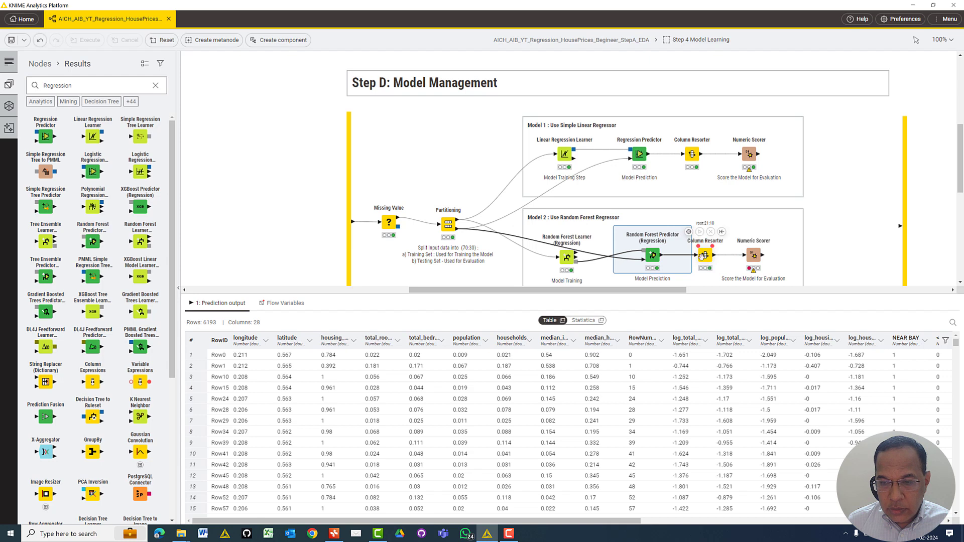
pyautogui.click(706, 257)
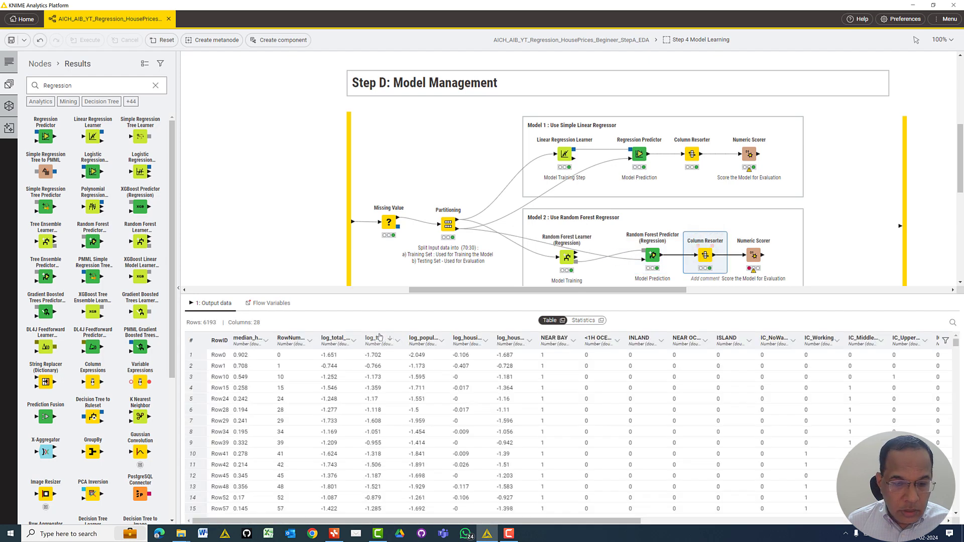
pyautogui.moveTo(501, 526); pyautogui.dragTo(839, 518)
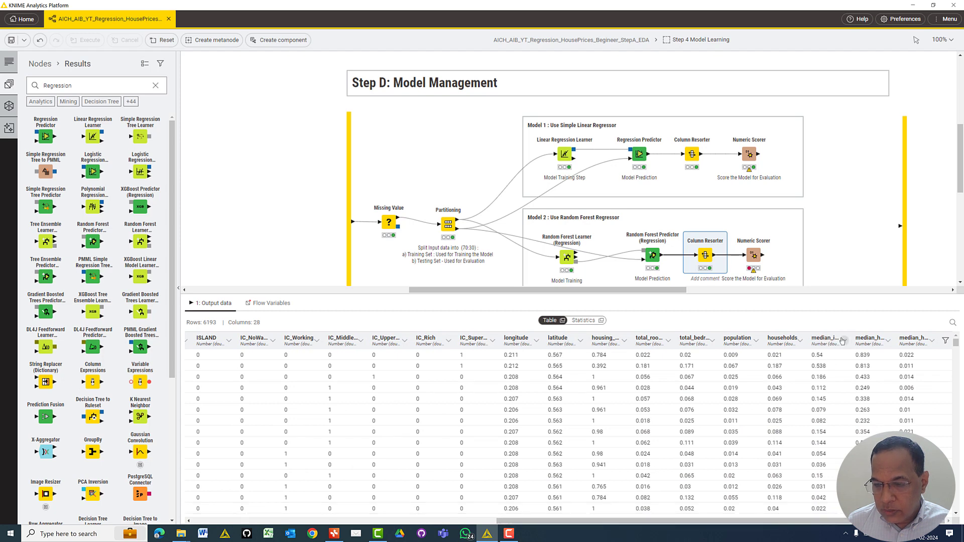
# Examine the Column Resorter's output statistics, widening the name column to read the full median_house_value_Predicted_RF entry.
pyautogui.click(583, 322)
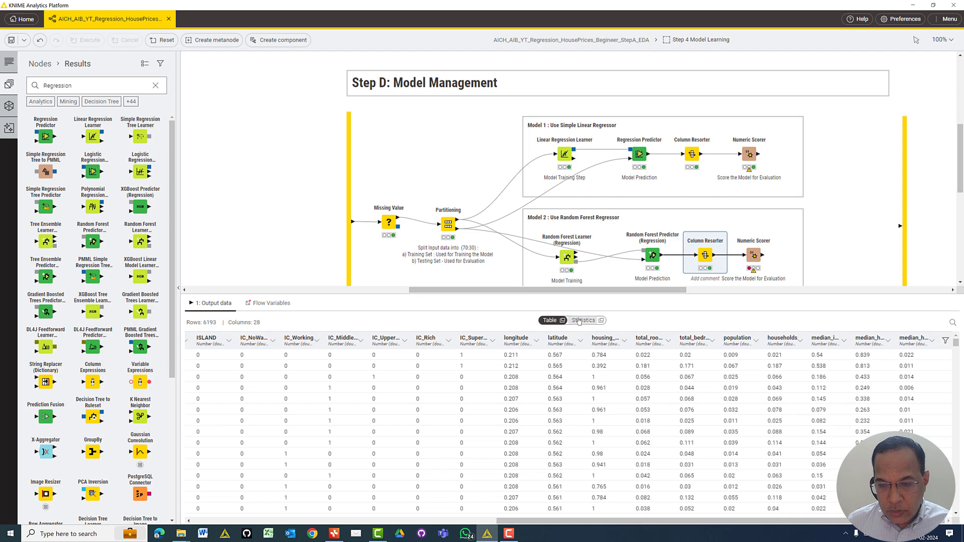
pyautogui.moveTo(560, 294); pyautogui.dragTo(560, 236)
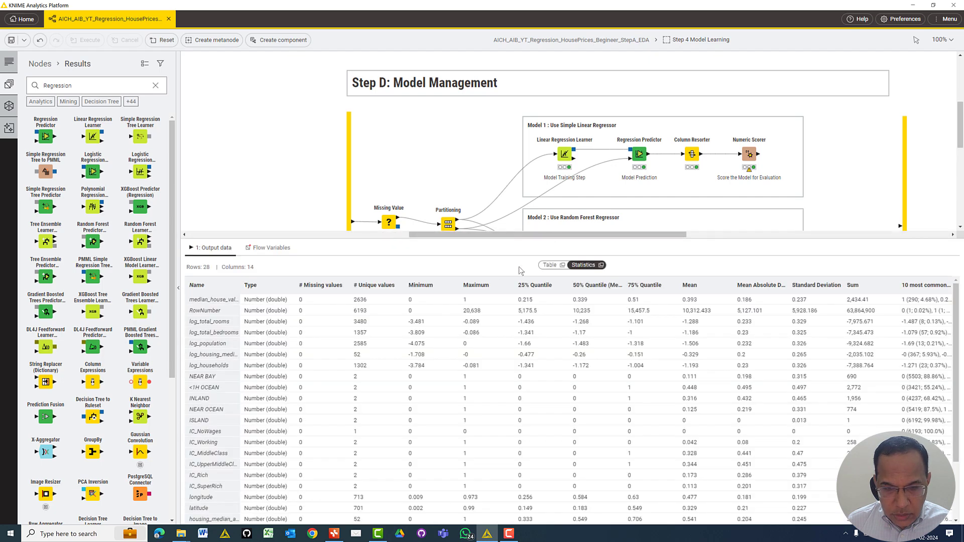
pyautogui.scroll(-3, 224, 340)
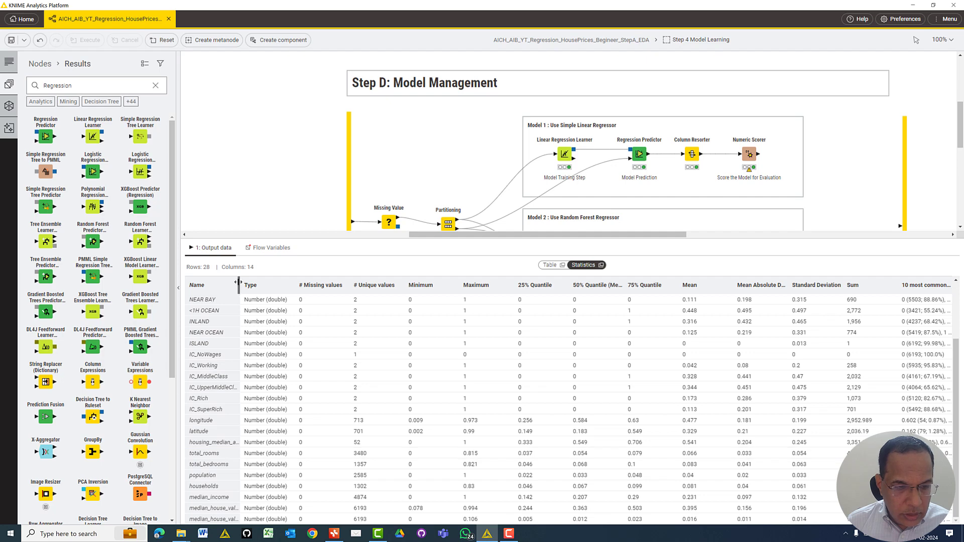
pyautogui.moveTo(238, 283); pyautogui.dragTo(270, 365)
pyautogui.scroll(-1, 271, 503)
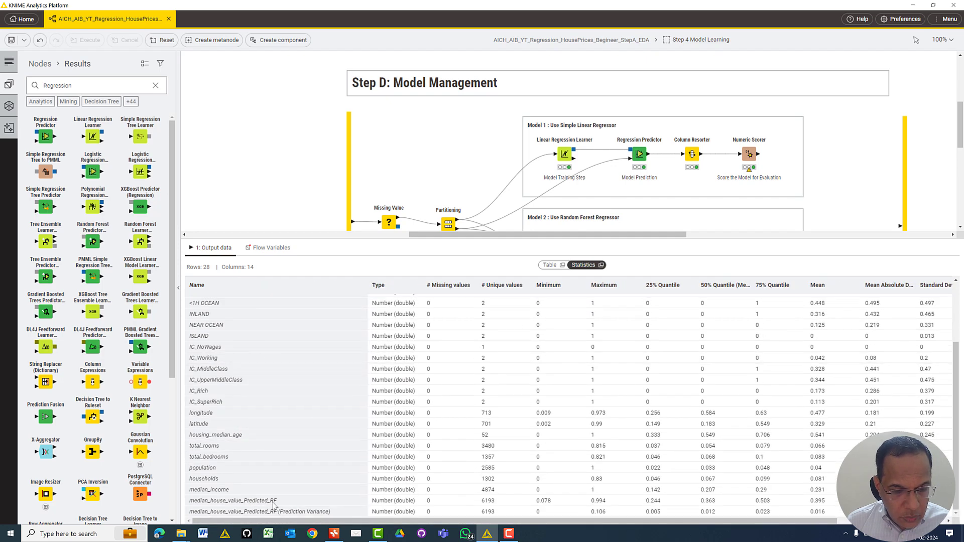
pyautogui.click(209, 491)
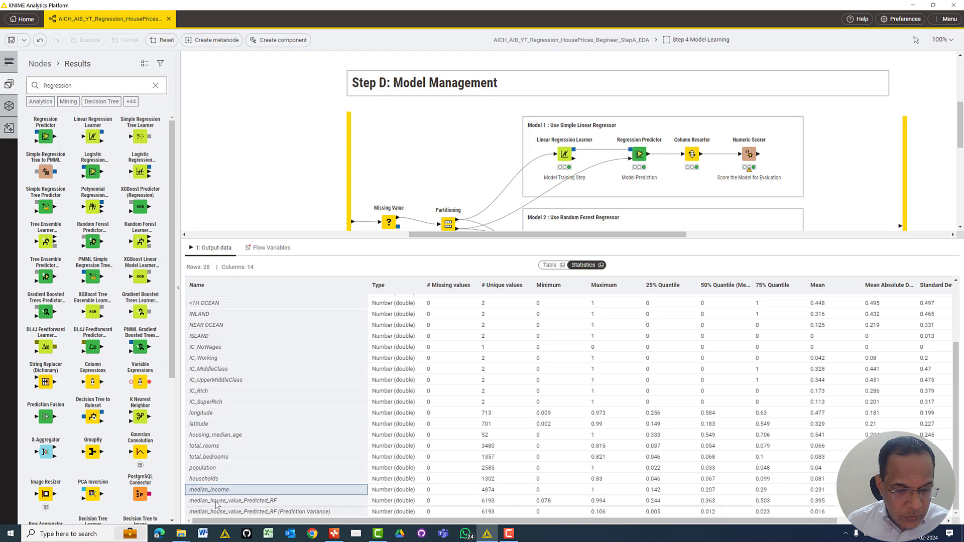
pyautogui.click(236, 502)
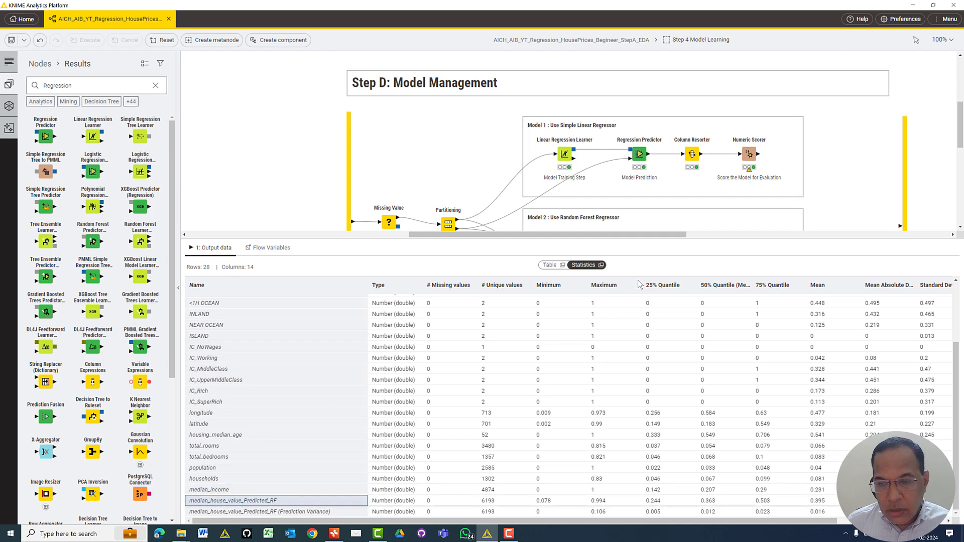
# Set the Model 2 Numeric Scorer's predicted column to median_house_value_Predicted_RF and execute the node.
pyautogui.scroll(-3, 750, 131)
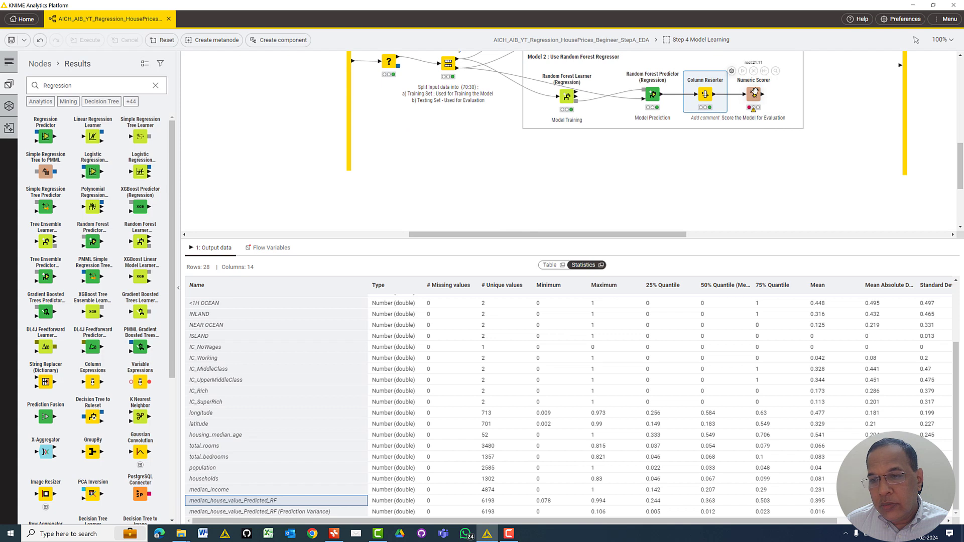
pyautogui.click(755, 92)
pyautogui.rightClick(754, 96)
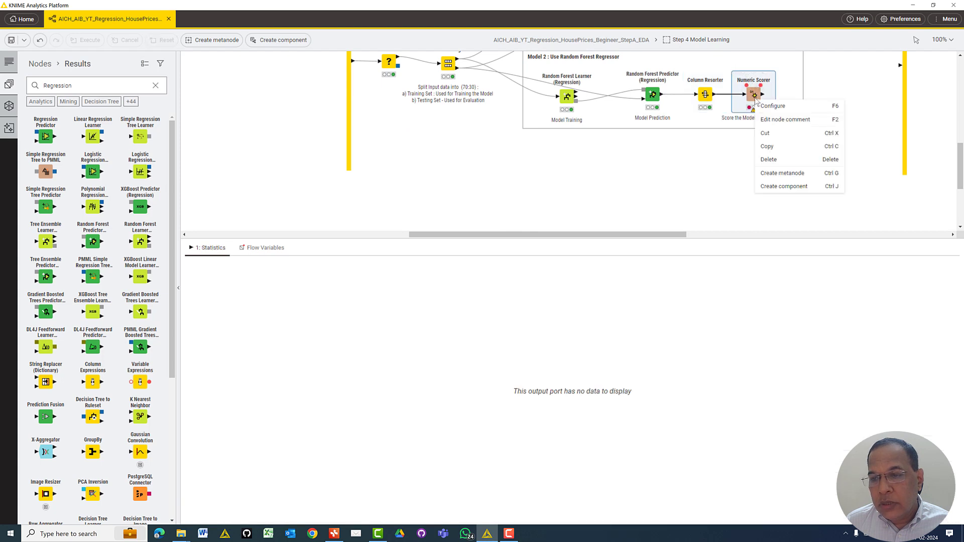
pyautogui.click(770, 106)
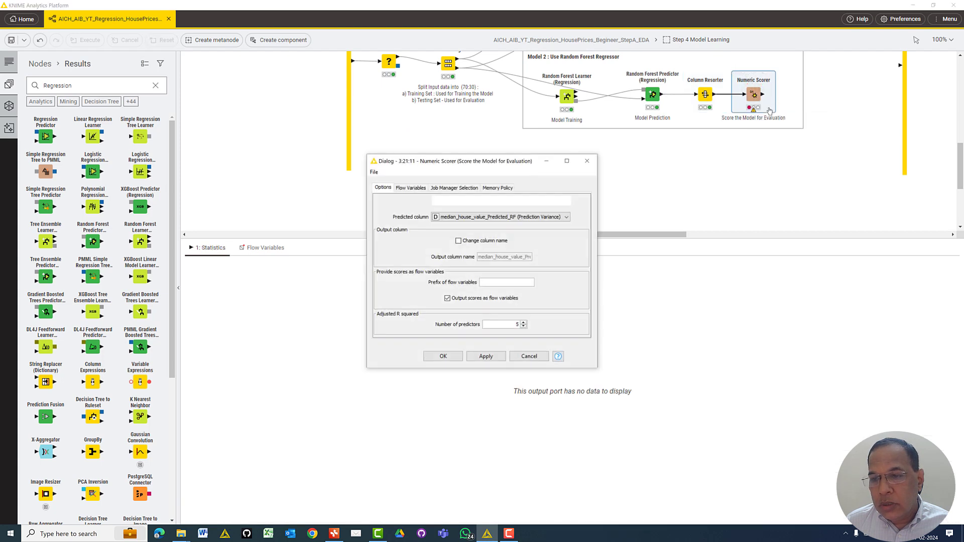
pyautogui.click(545, 218)
pyautogui.click(542, 269)
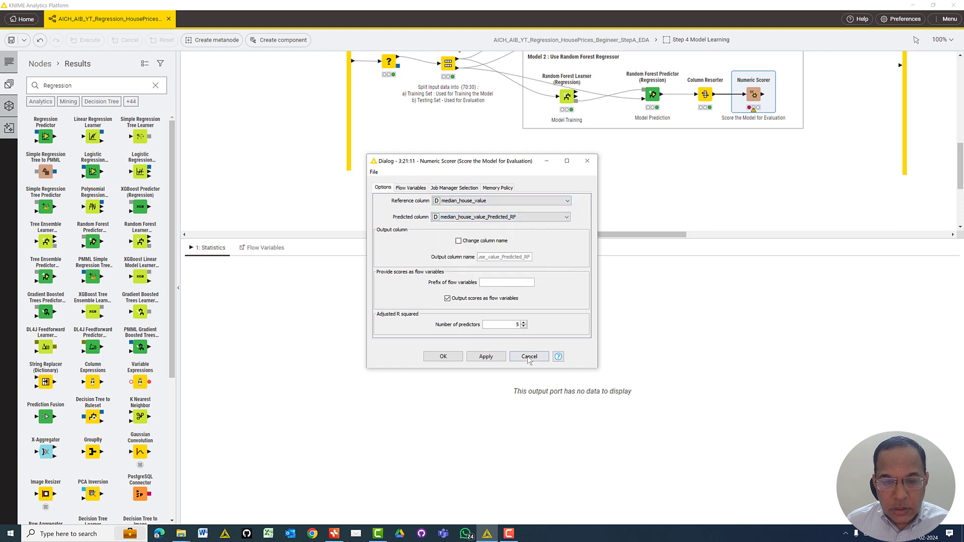
pyautogui.click(486, 356)
pyautogui.click(435, 357)
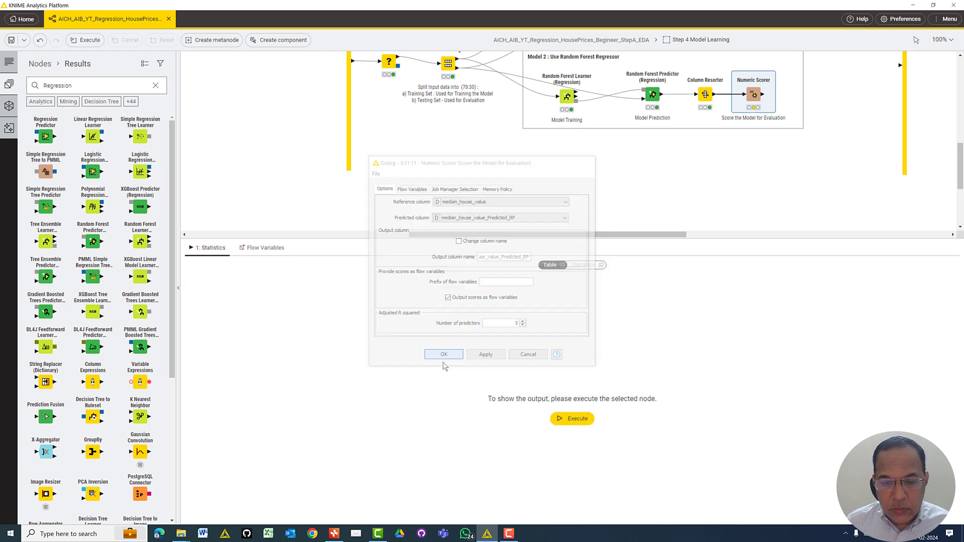
pyautogui.click(557, 419)
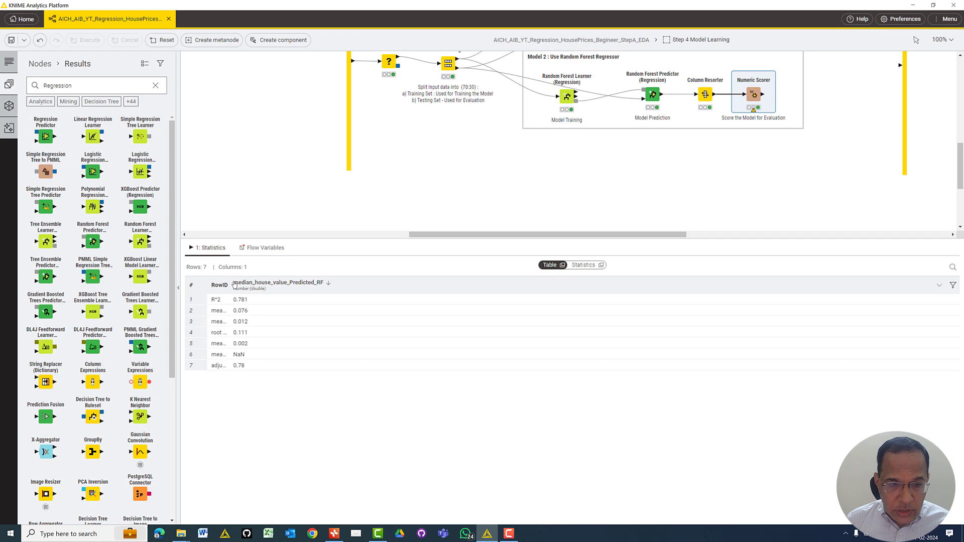
# Check the Random Forest Learner's attribute statistics and model outputs, and the output views available for the Random Forest Predictor.
pyautogui.click(567, 97)
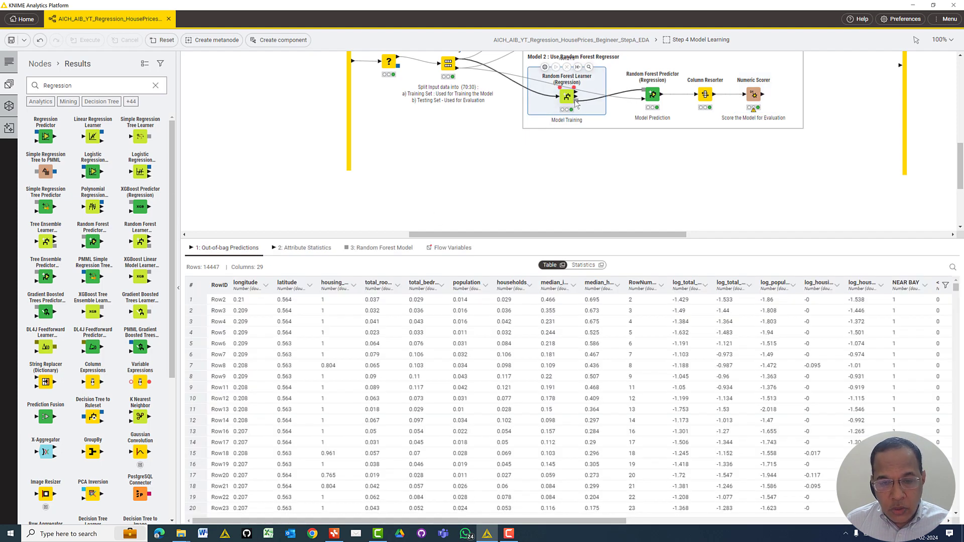
pyautogui.click(306, 248)
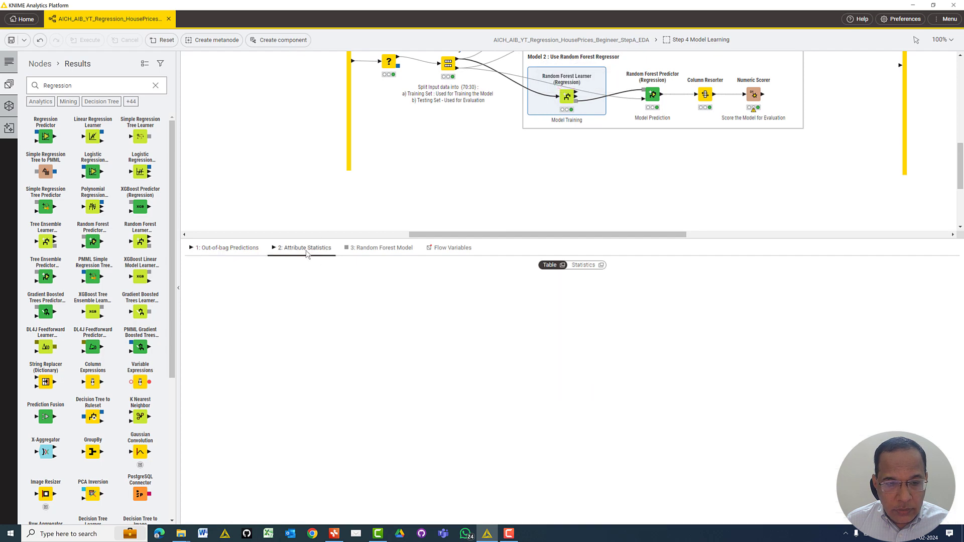
pyautogui.click(368, 249)
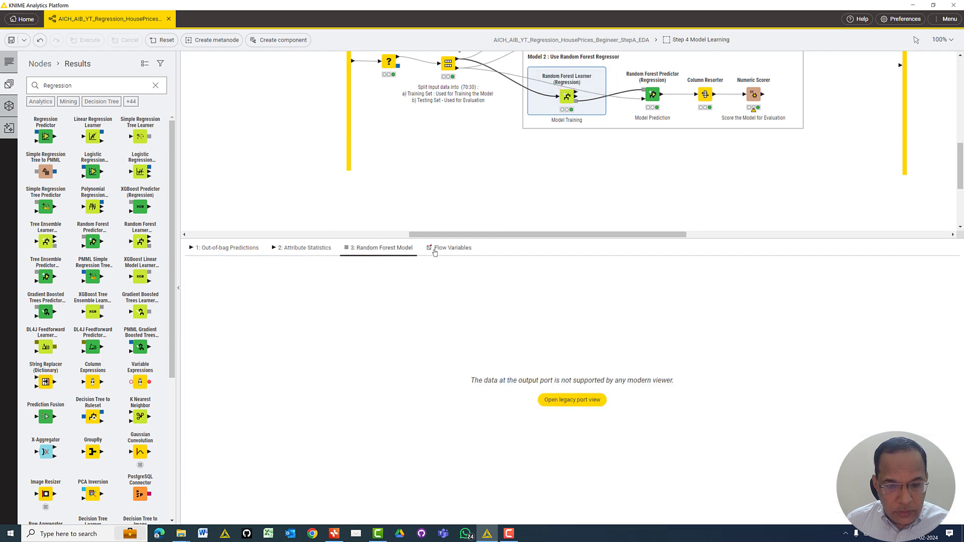
pyautogui.rightClick(566, 101)
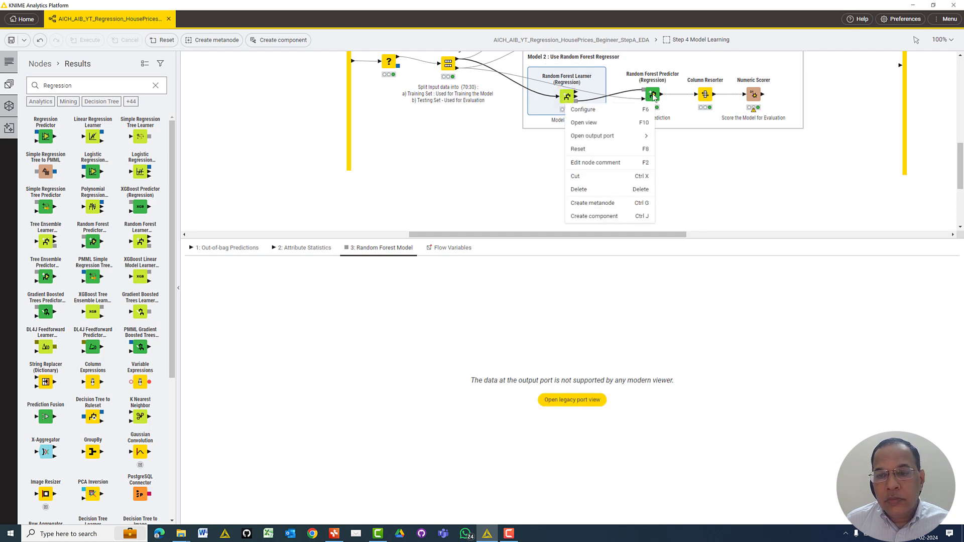
pyautogui.click(654, 97)
pyautogui.rightClick(653, 96)
pyautogui.moveTo(668, 122)
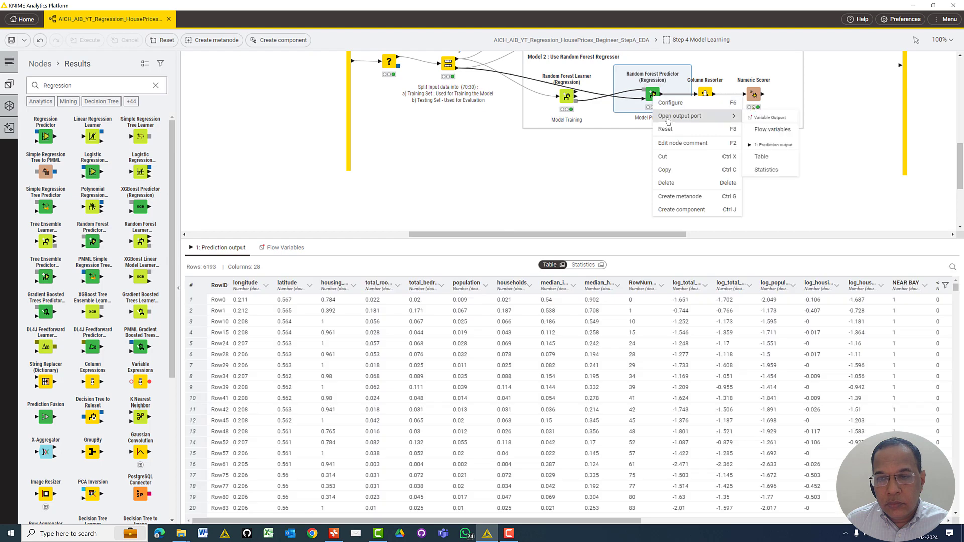
# Open the Random Forest Learner's attribute statistics table, and check its model, flow variables and out-of-bag predictions outputs.
pyautogui.click(569, 100)
pyautogui.click(570, 99)
pyautogui.rightClick(571, 99)
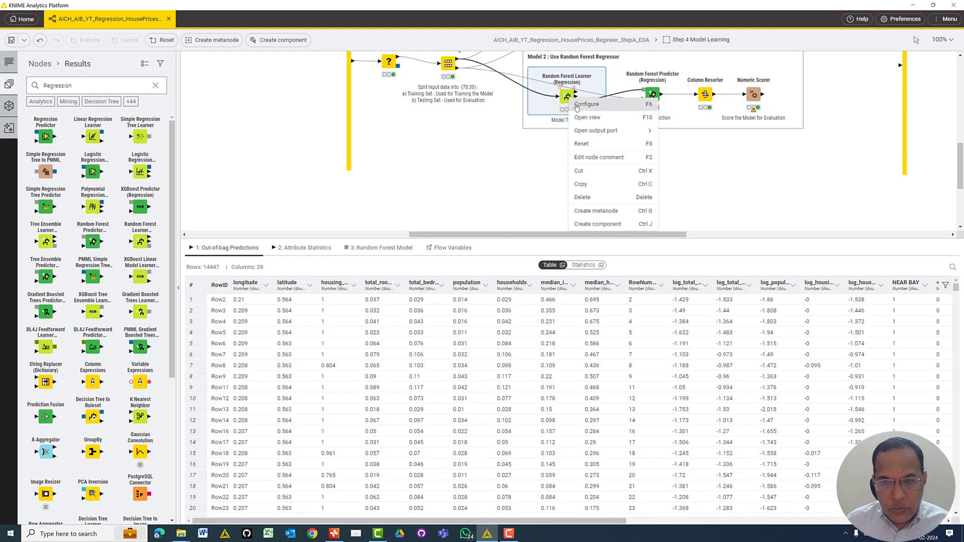
pyautogui.moveTo(581, 129)
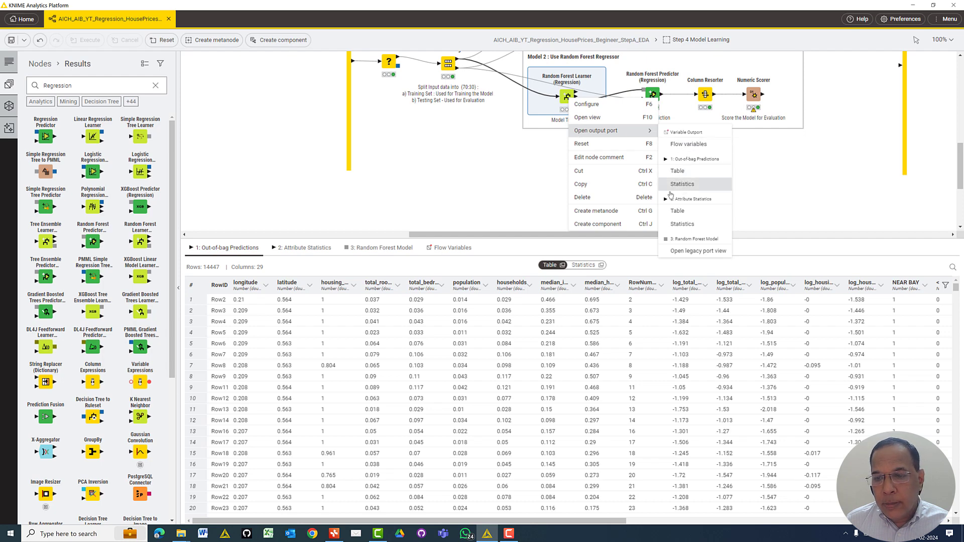
pyautogui.click(678, 211)
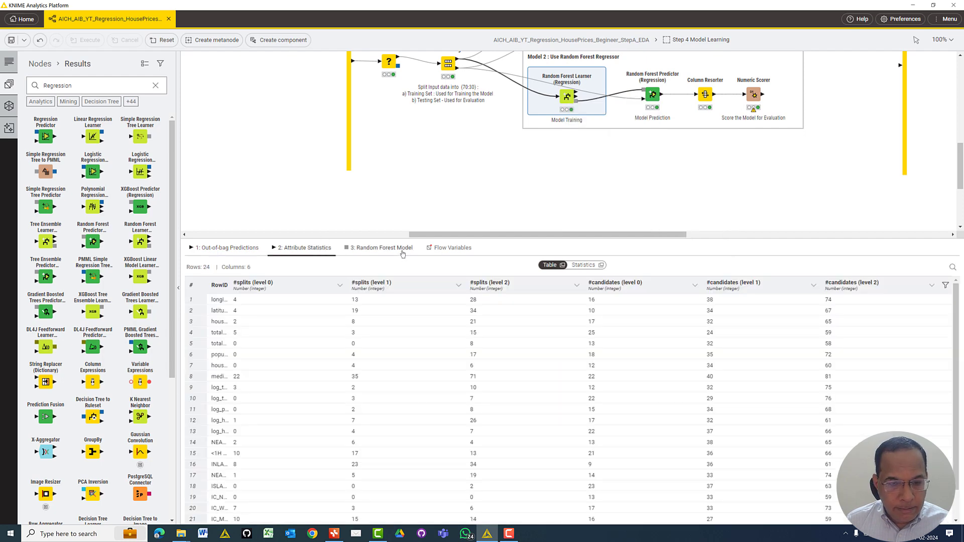
pyautogui.click(402, 254)
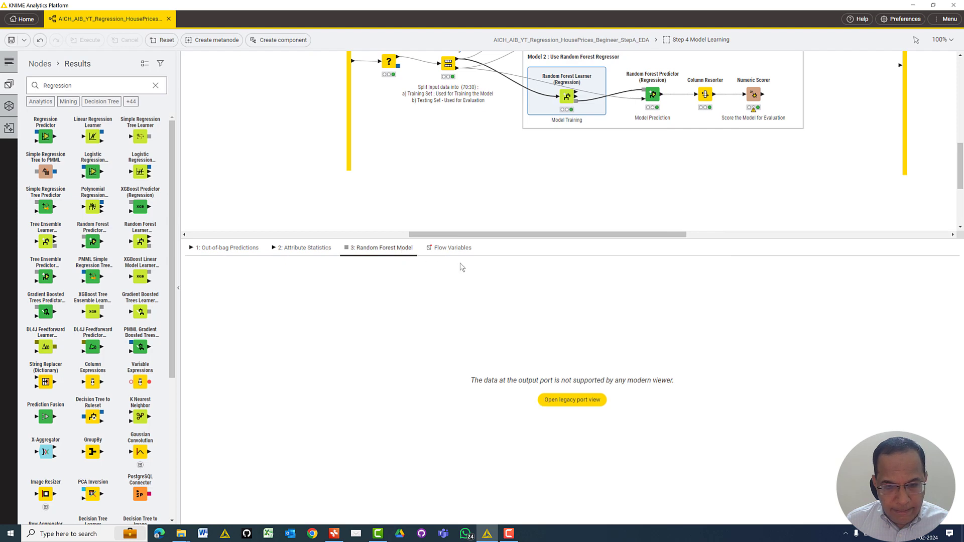
pyautogui.click(452, 248)
pyautogui.click(384, 248)
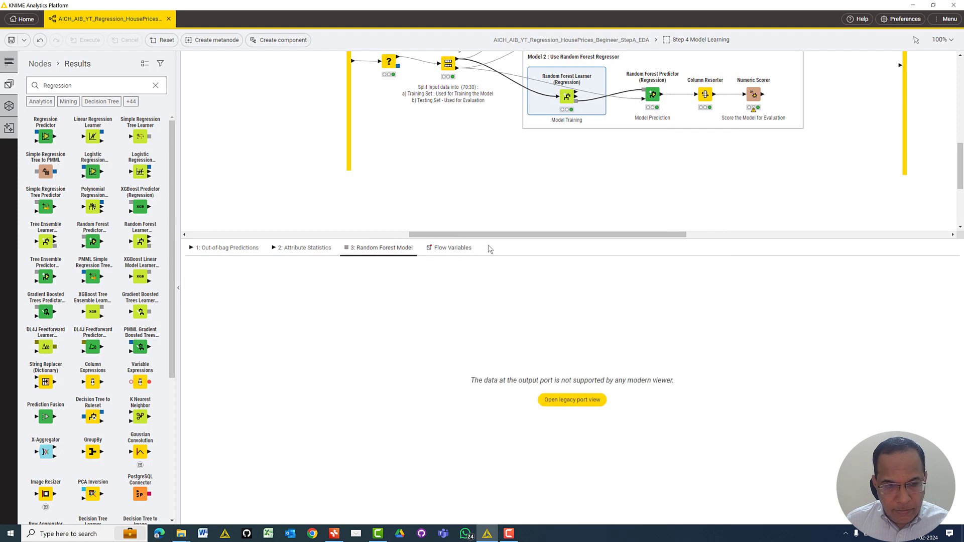
pyautogui.click(242, 249)
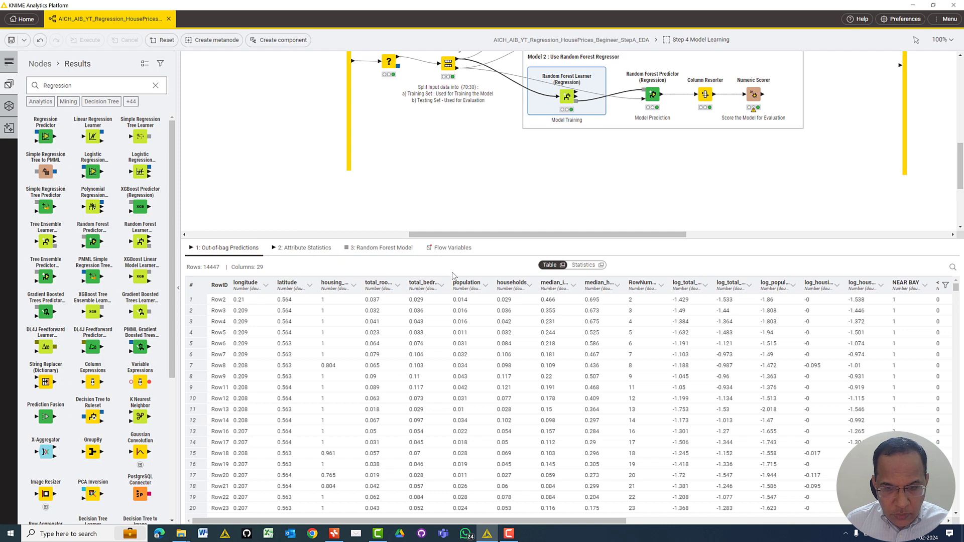
# Compare the Numeric Scorer statistics of Model 2 and Model 1, widening the RowID column to read the full metric names.
pyautogui.click(753, 94)
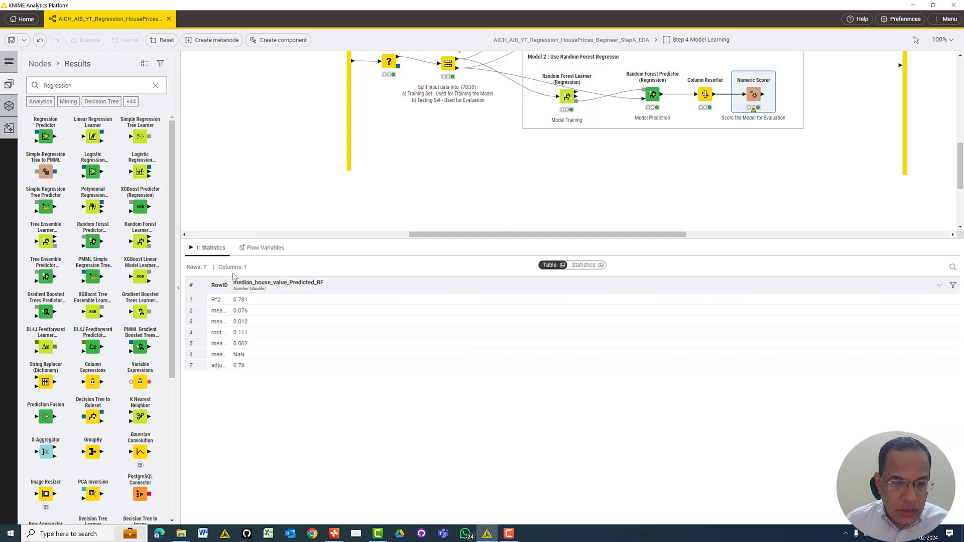
pyautogui.moveTo(234, 287); pyautogui.dragTo(328, 289)
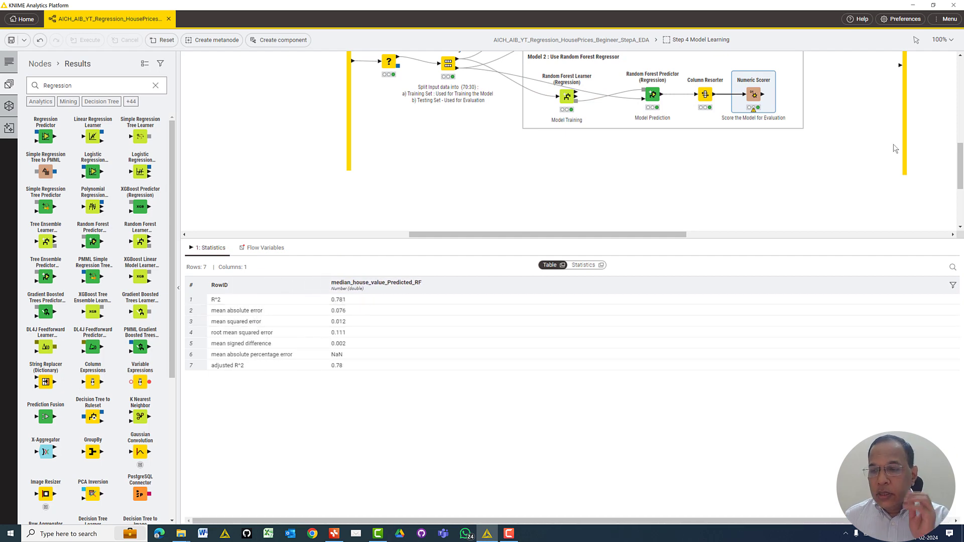
pyautogui.moveTo(960, 168); pyautogui.dragTo(961, 144)
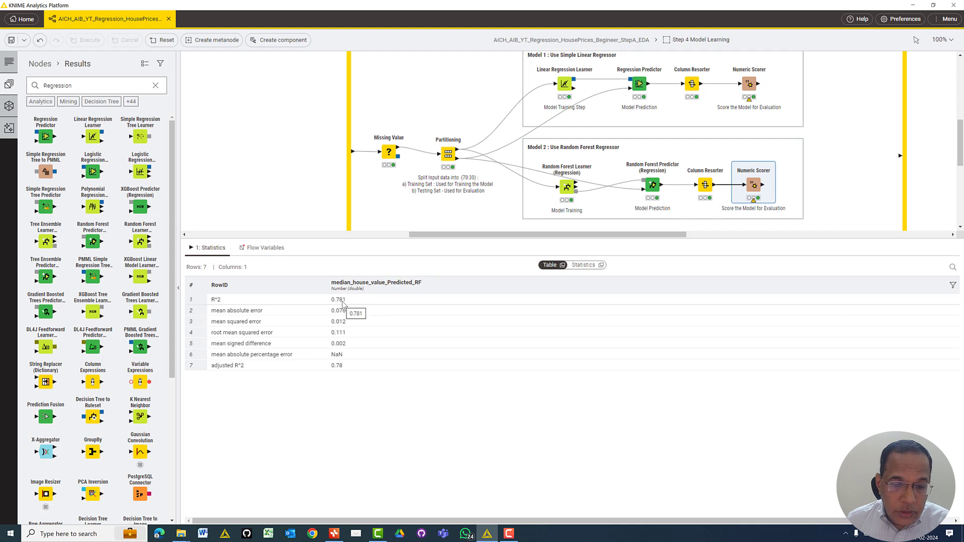
pyautogui.click(750, 84)
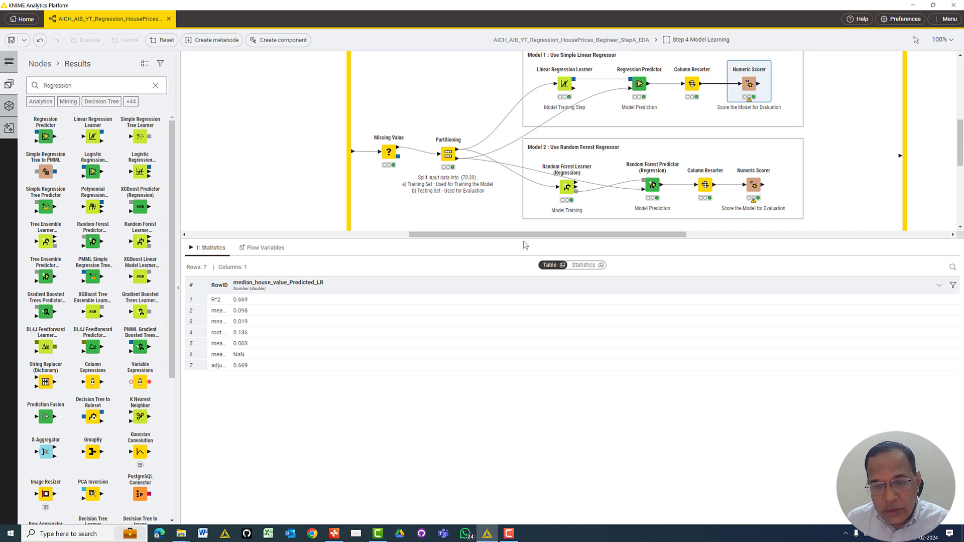
pyautogui.moveTo(528, 238); pyautogui.dragTo(527, 246)
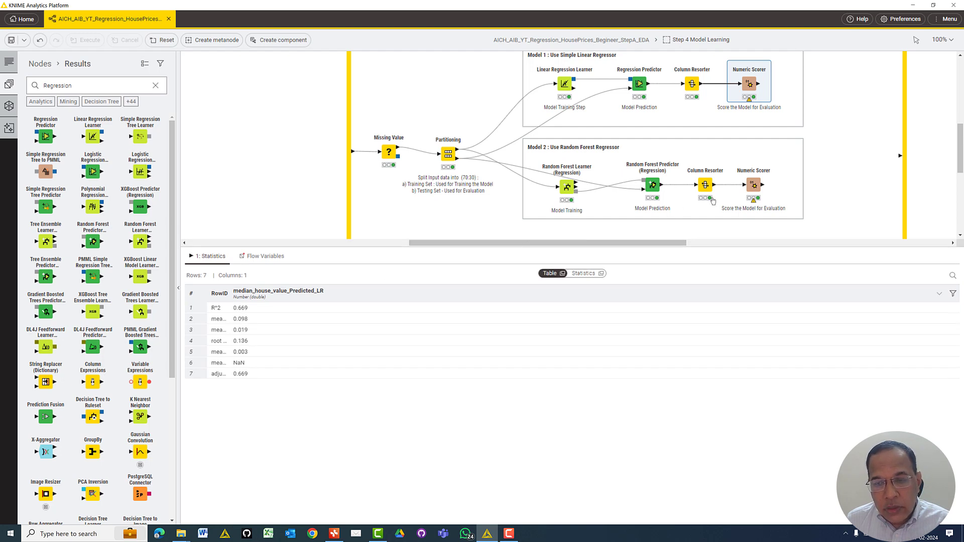
pyautogui.moveTo(755, 182)
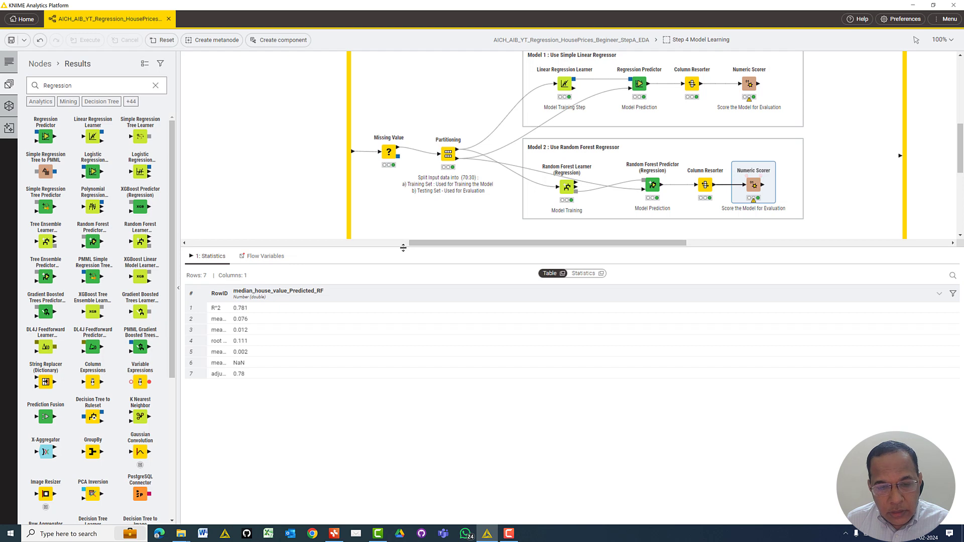
# Enlarge the workflow canvas above the output table and review the Partitioning node and both model branches through their Numeric Scorers.
pyautogui.moveTo(405, 247); pyautogui.dragTo(403, 260)
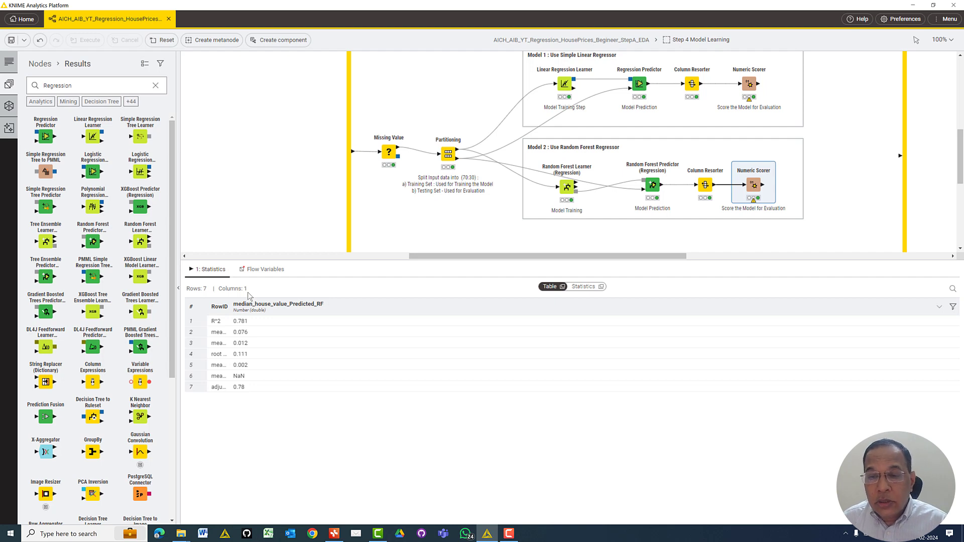
pyautogui.moveTo(434, 151)
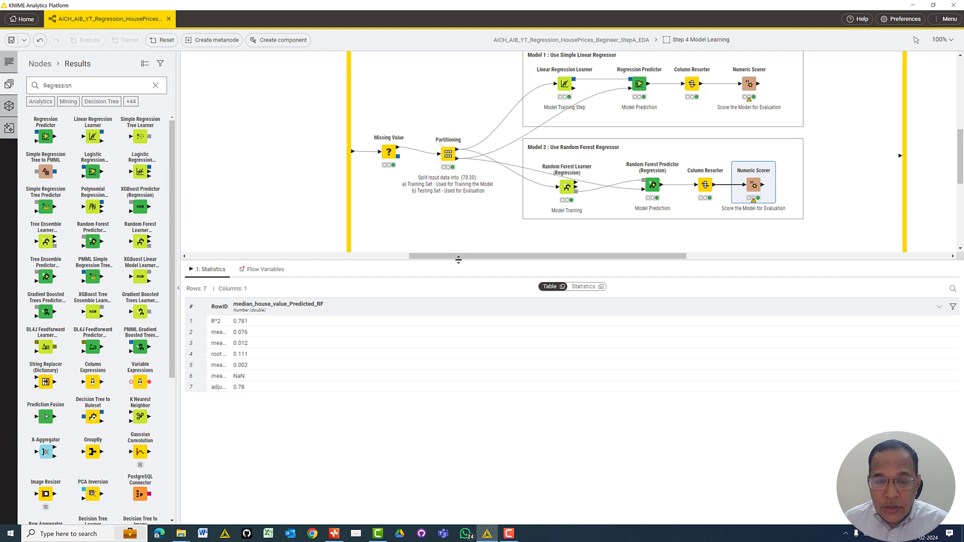
pyautogui.moveTo(459, 260); pyautogui.dragTo(458, 271)
pyautogui.moveTo(449, 153)
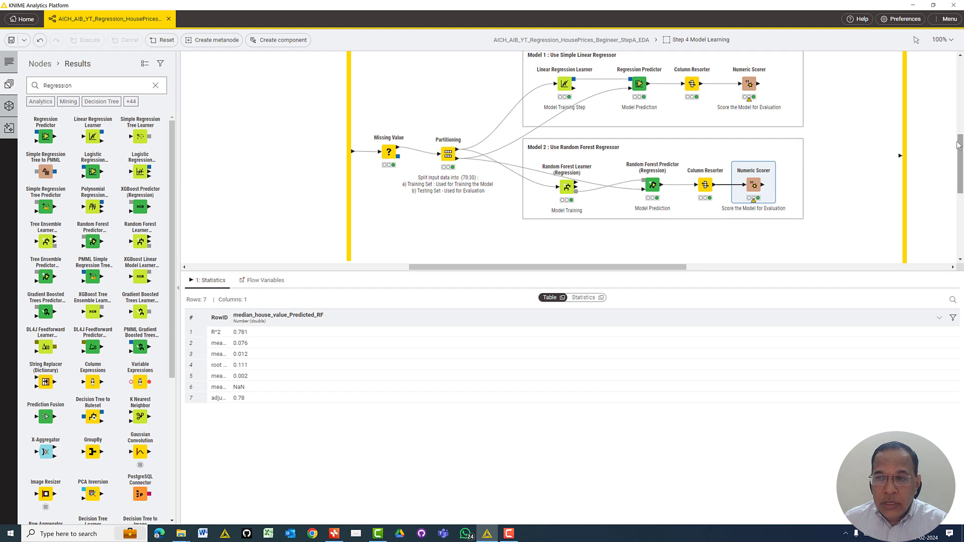
pyautogui.scroll(1, 961, 139)
pyautogui.scroll(-1, 961, 140)
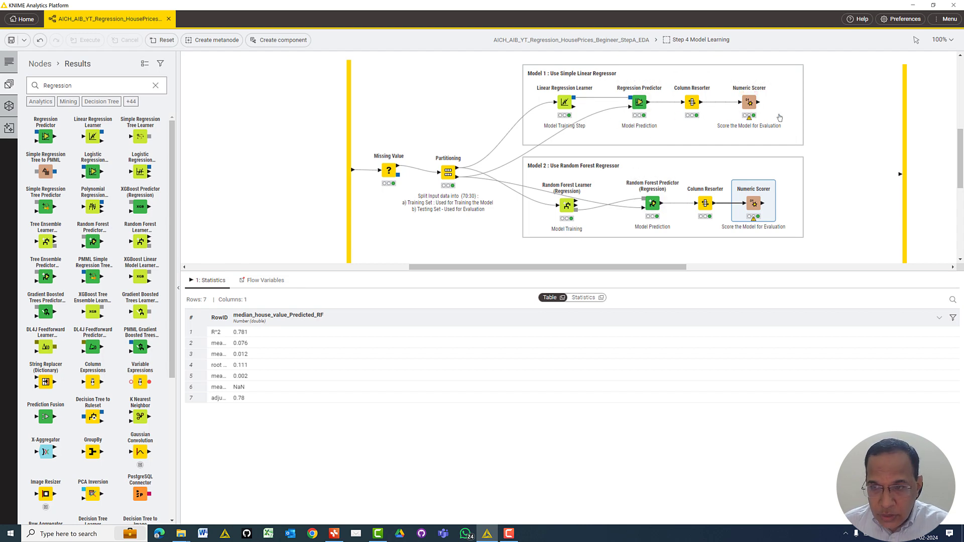
pyautogui.moveTo(760, 106)
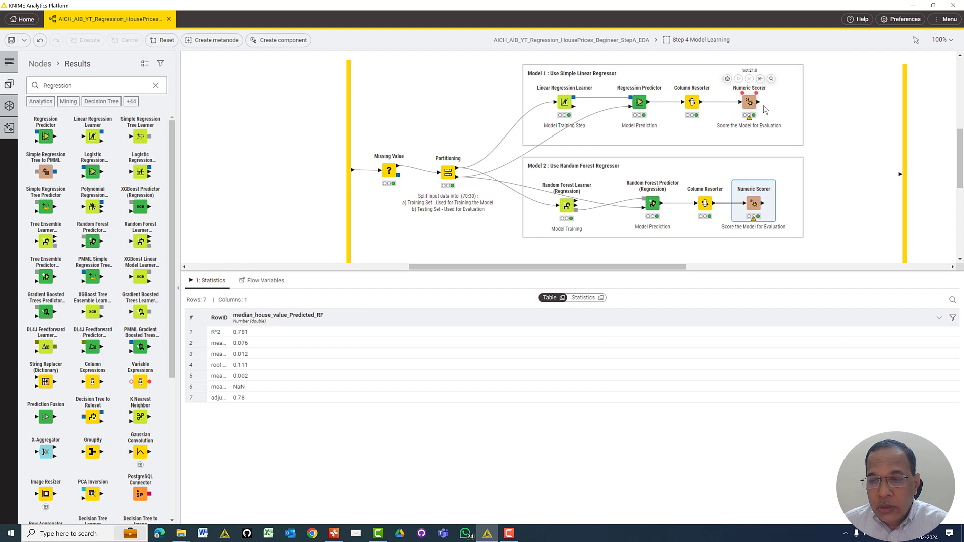
pyautogui.moveTo(580, 179)
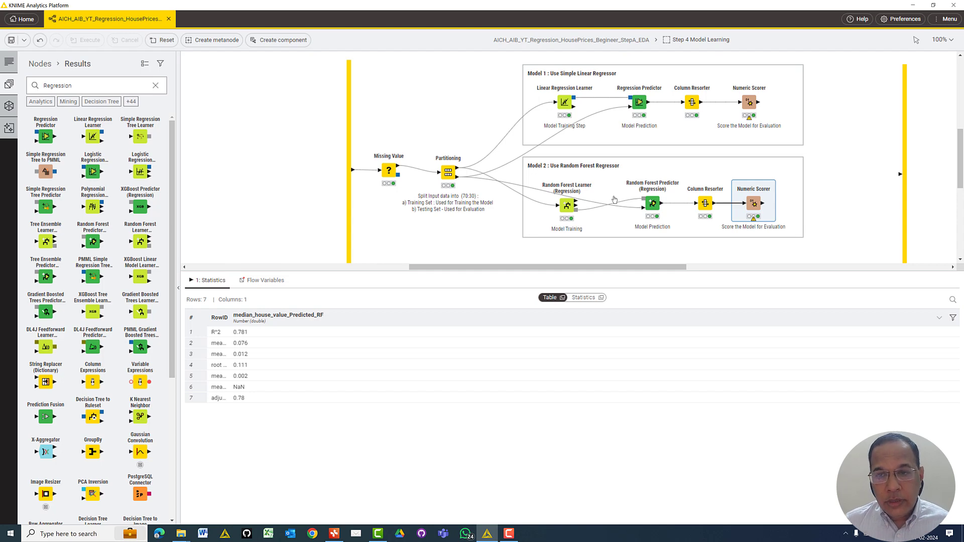
# Return to the top-level workflow and review its step metanodes from EDA to Model Finalization and the regression objective description.
pyautogui.click(601, 42)
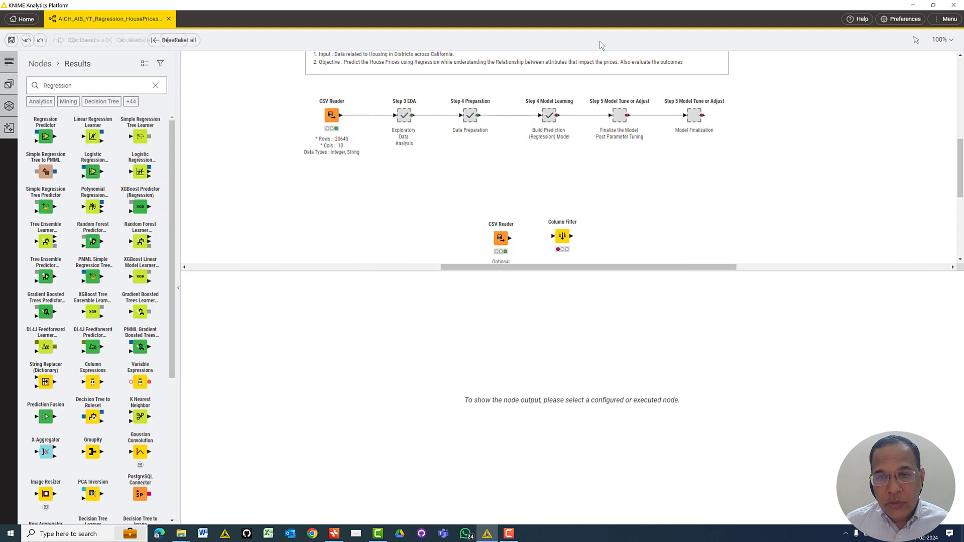
pyautogui.moveTo(542, 119)
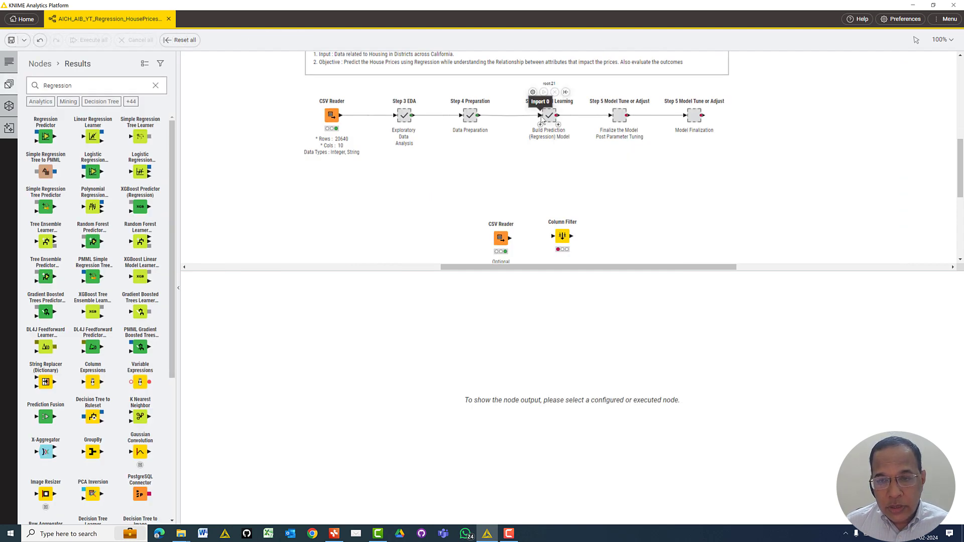
pyautogui.moveTo(478, 112)
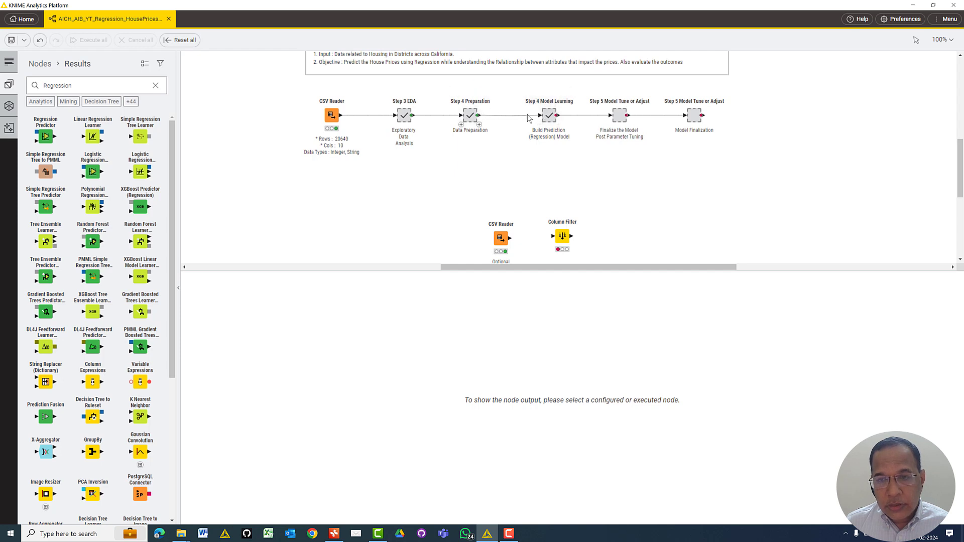
pyautogui.moveTo(623, 117)
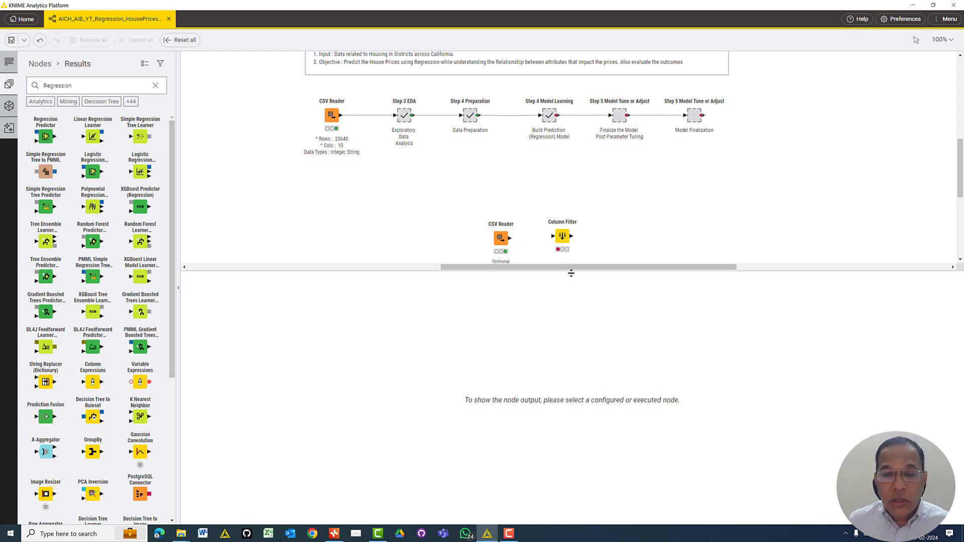
pyautogui.moveTo(572, 272); pyautogui.dragTo(571, 275)
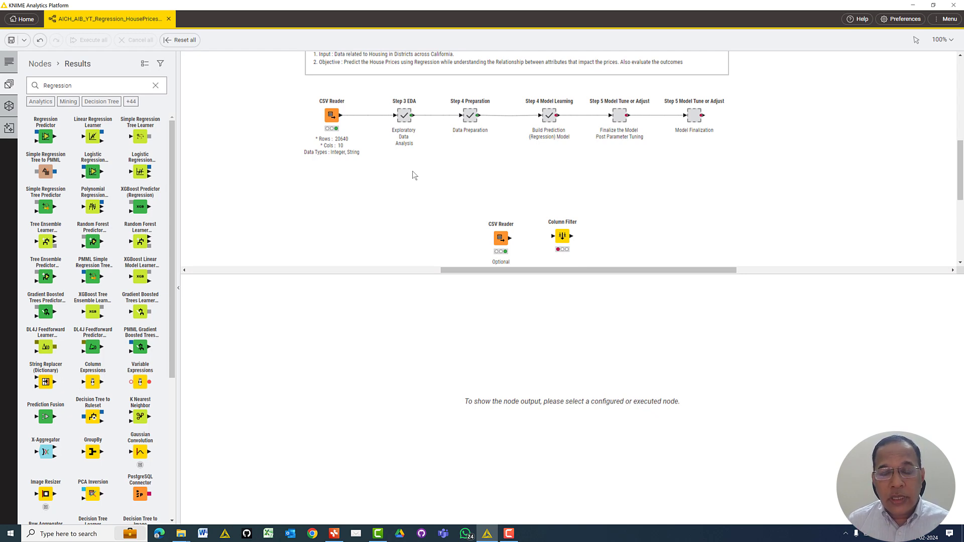
pyautogui.scroll(3, 413, 174)
pyautogui.scroll(-3, 563, 165)
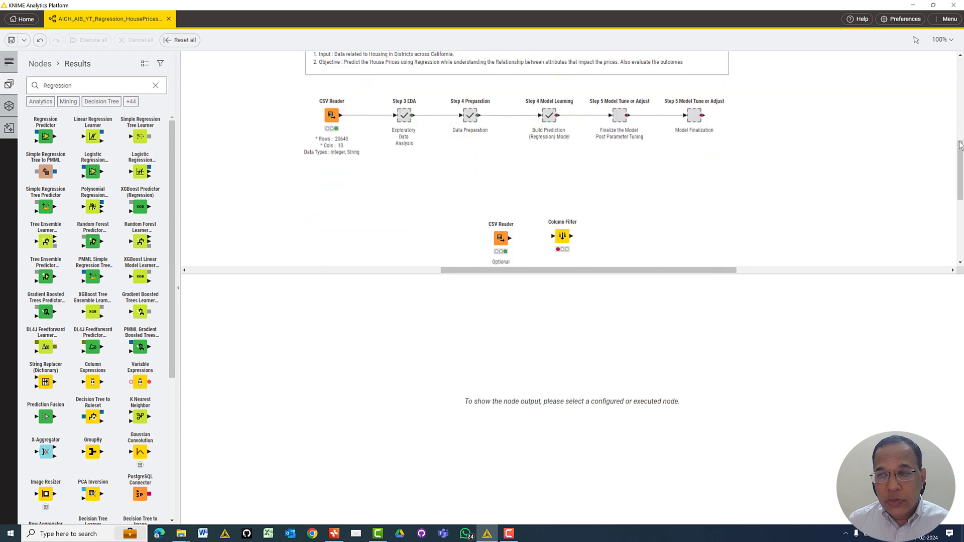
pyautogui.moveTo(960, 145); pyautogui.dragTo(960, 139)
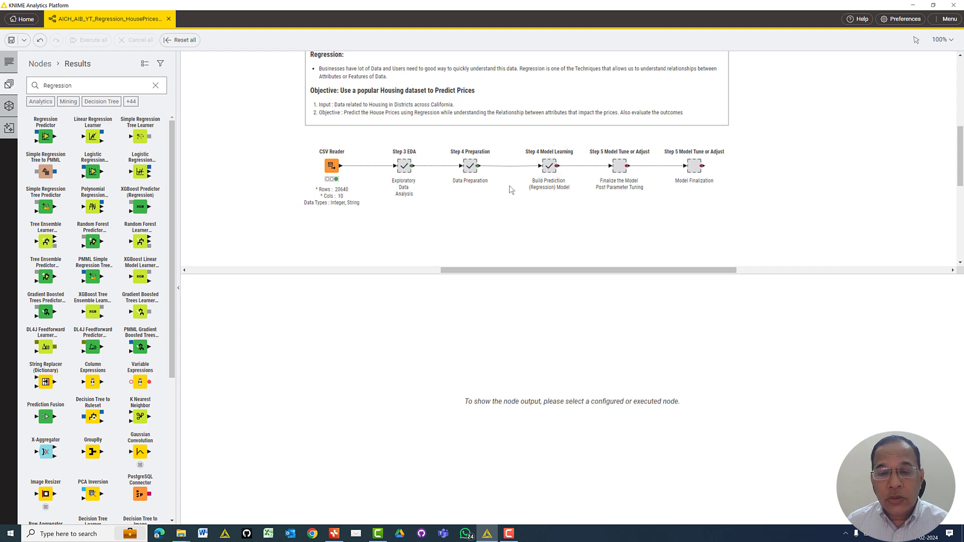
pyautogui.scroll(1, 960, 145)
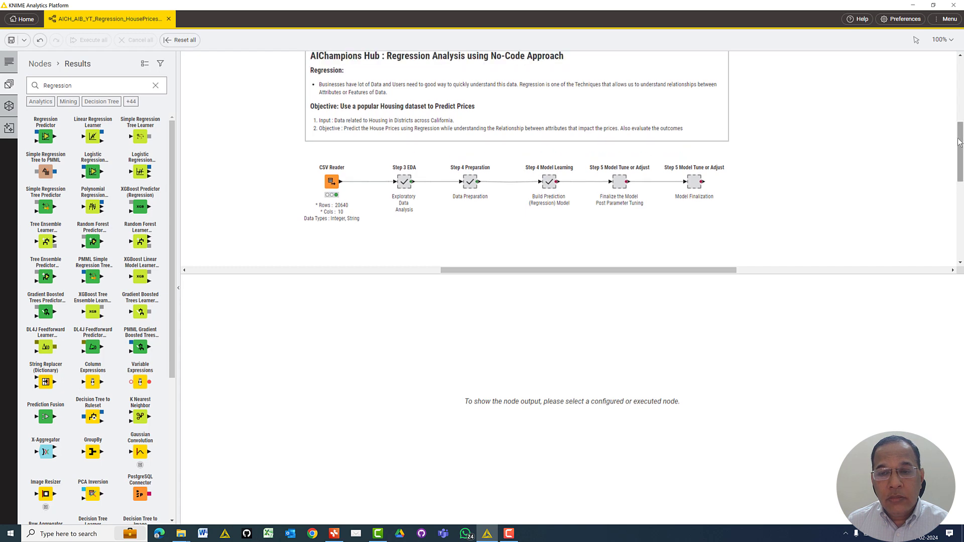